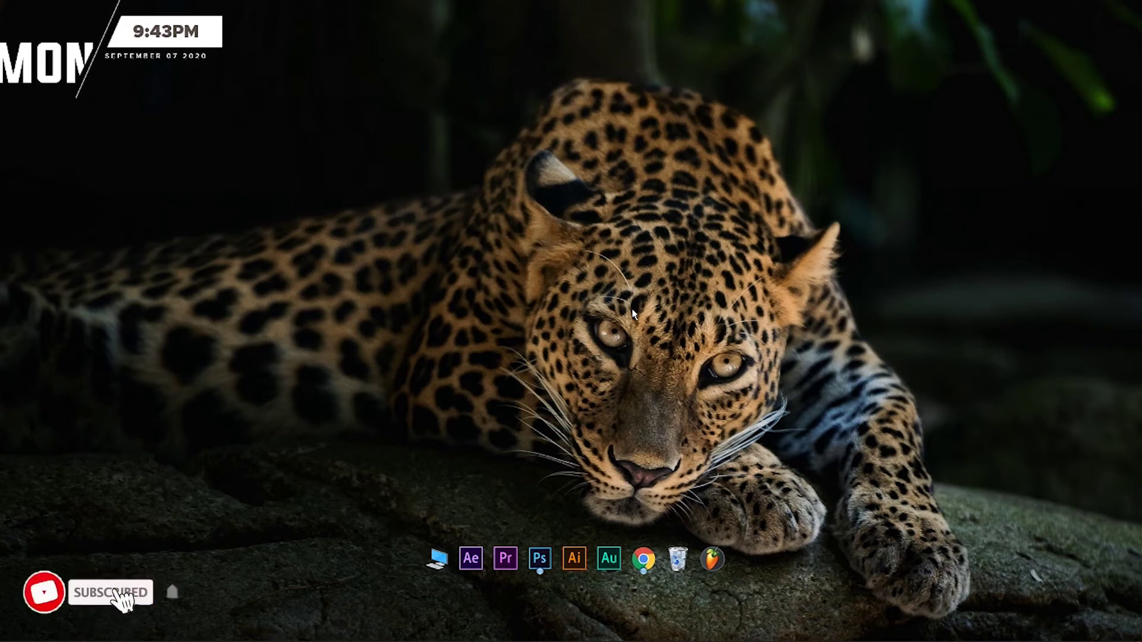
Launch Adobe Photoshop CC from the Ps icon in the desktop dock.
{"action": "left_click", "coordinate": [540, 558]}
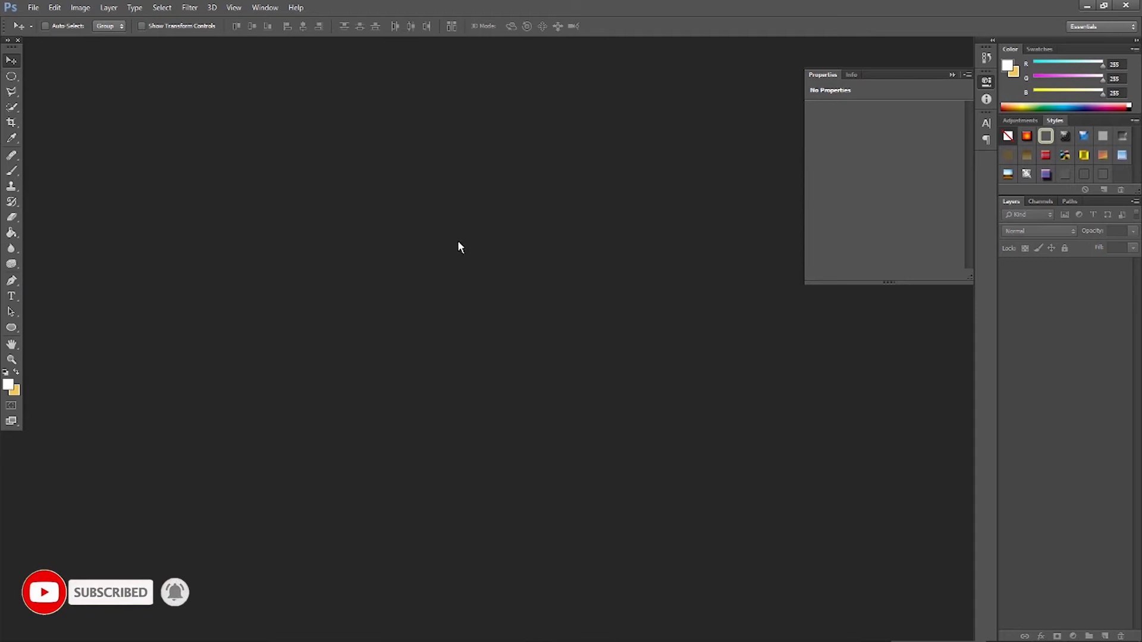
Create a new white 635 × 1011 px, 300 ppi document and centre its window.
{"action": "left_click", "coordinate": [34, 7]}
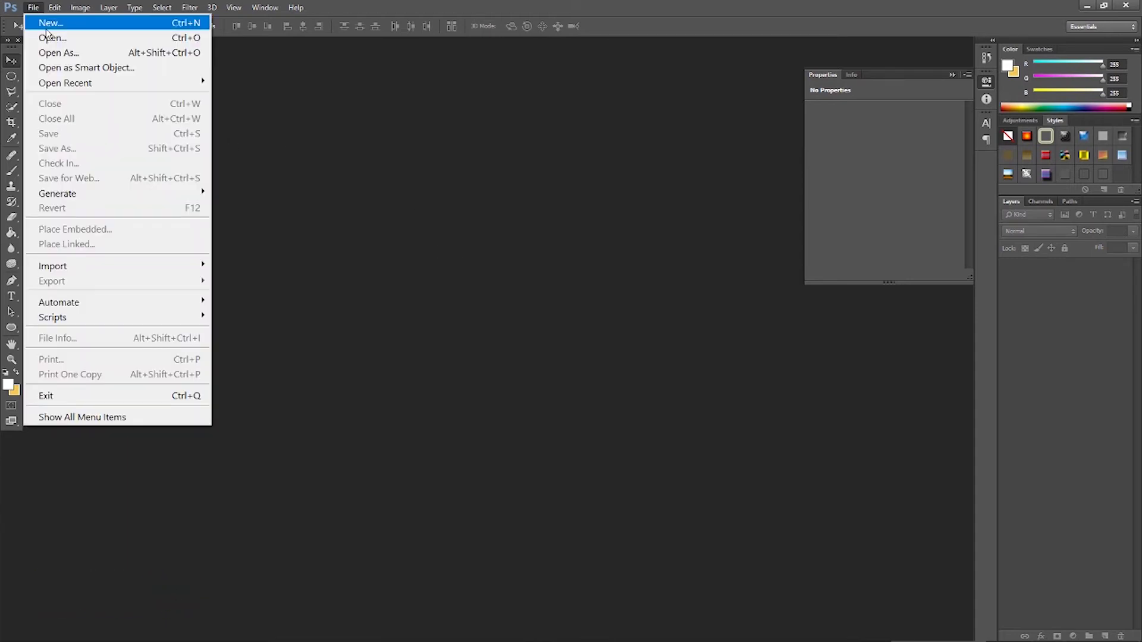
{"action": "left_click", "coordinate": [46, 28]}
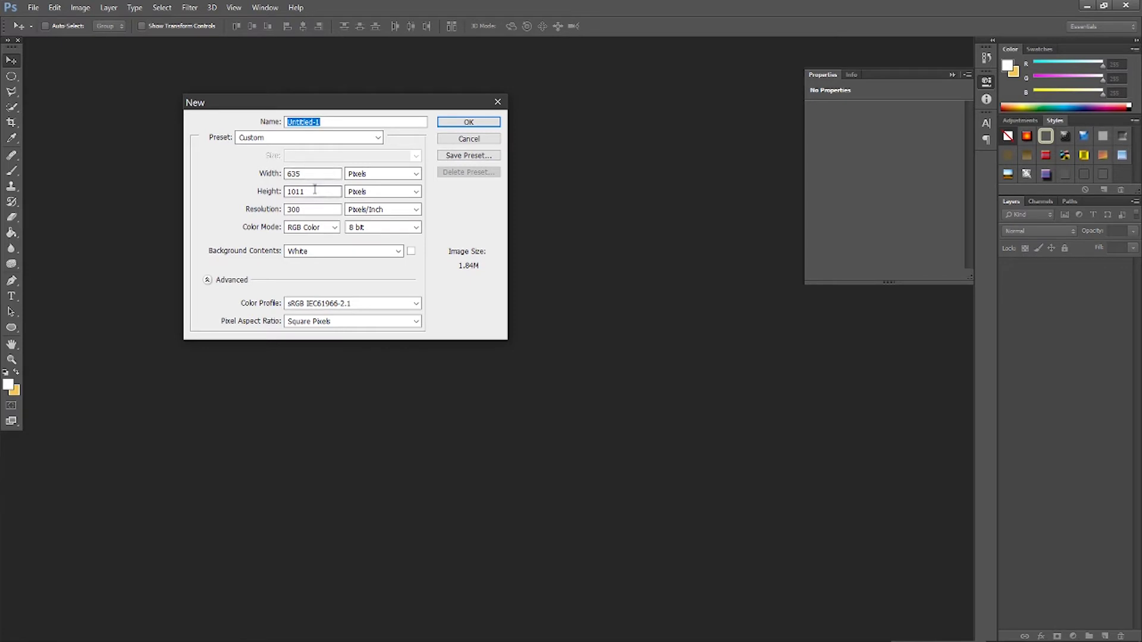
{"action": "left_click", "coordinate": [468, 121]}
{"action": "left_click_drag", "start_coordinate": [114, 53], "coordinate": [449, 46]}
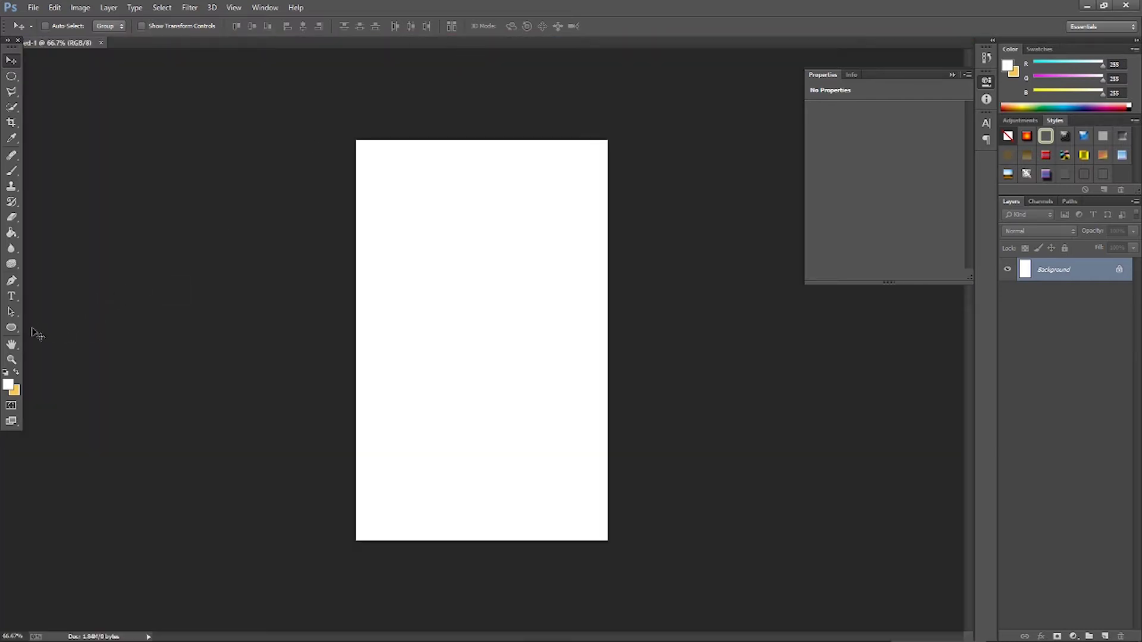
Draw a large ellipse over the card's lower half and fill it dark navy.
{"action": "left_click", "coordinate": [11, 327]}
{"action": "left_click", "coordinate": [50, 352]}
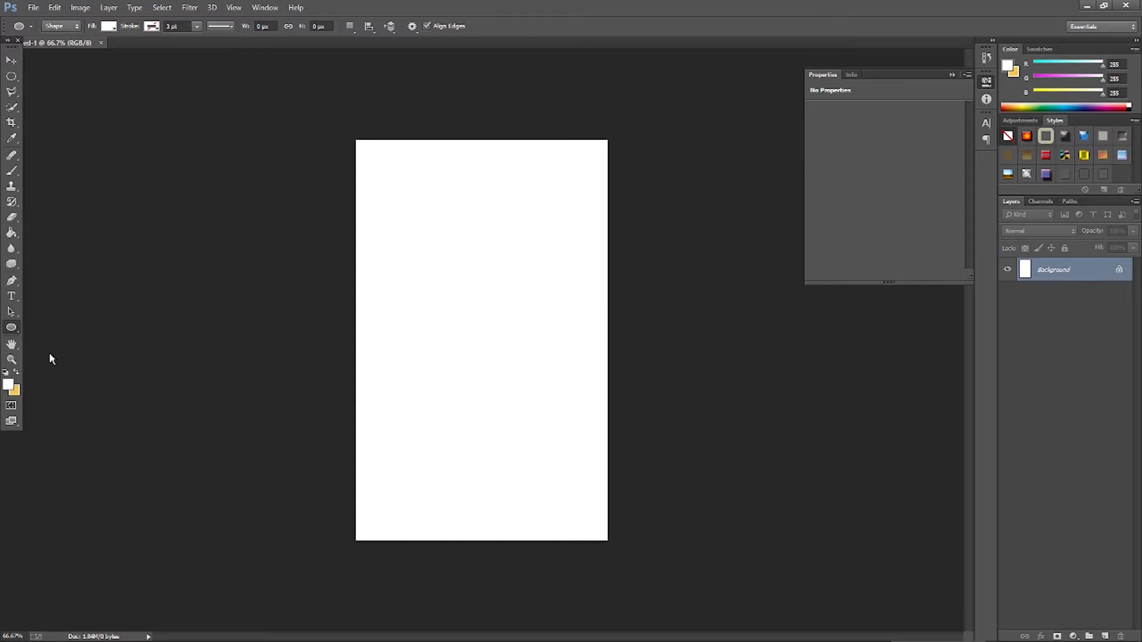
{"action": "left_click_drag", "start_coordinate": [404, 257], "coordinate": [698, 525]}
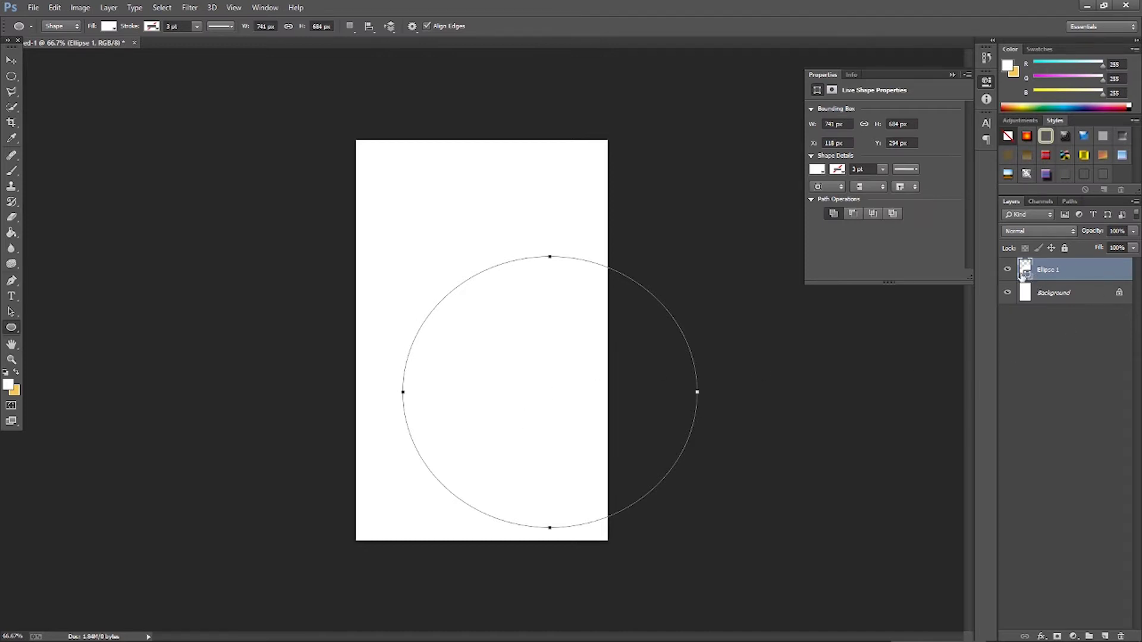
{"action": "left_click", "coordinate": [823, 172]}
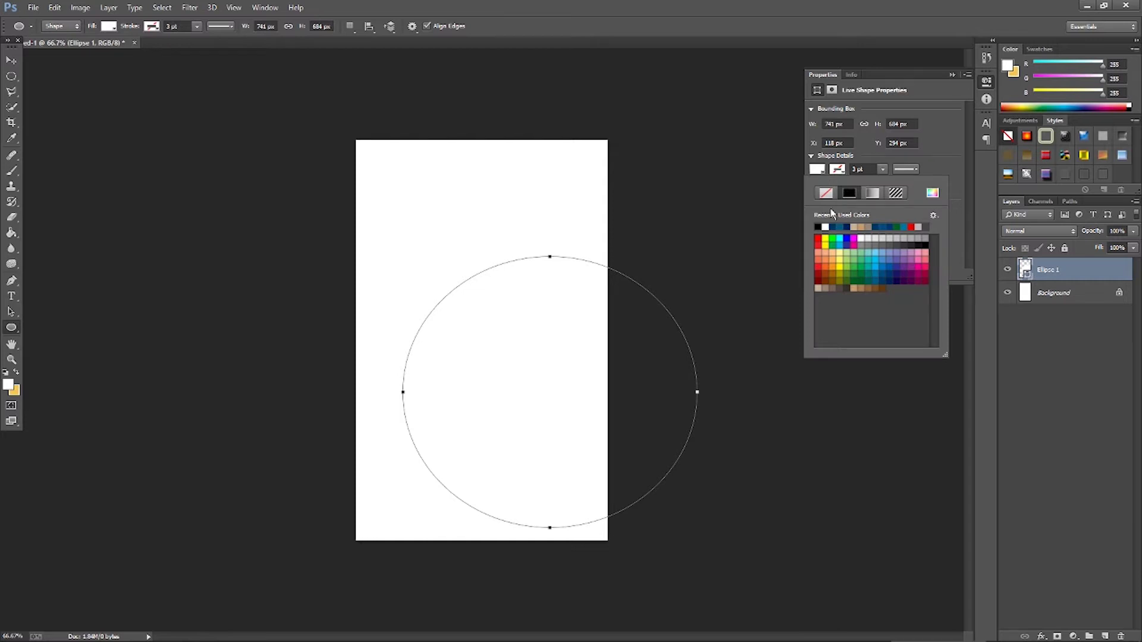
{"action": "left_click", "coordinate": [883, 278]}
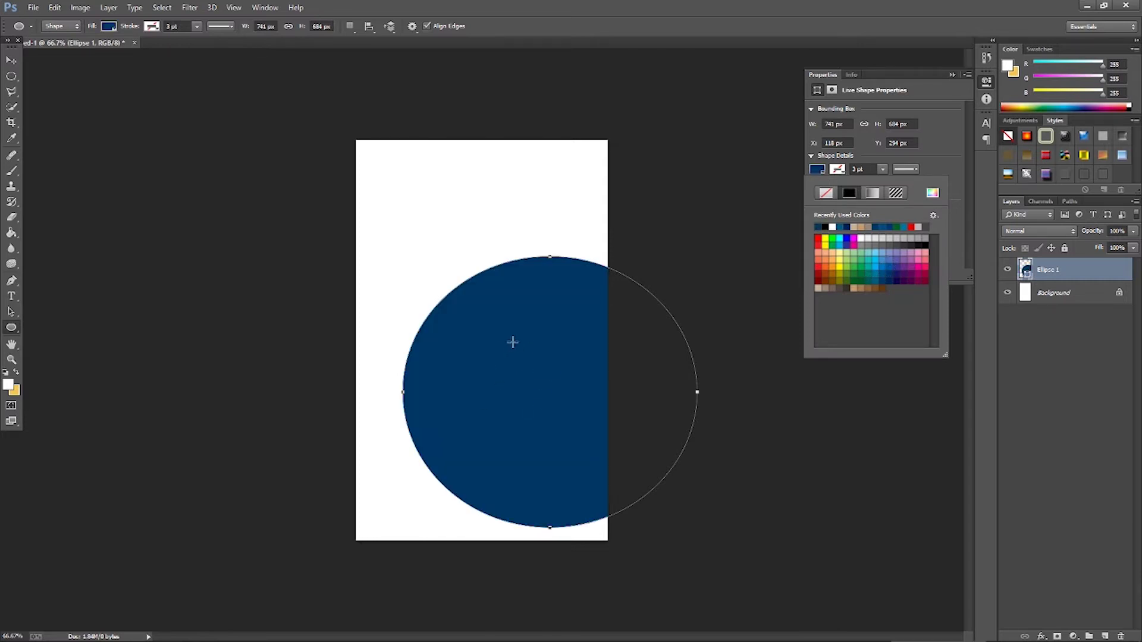
Move the navy circle down to the card's bottom edge.
{"action": "left_click", "coordinate": [12, 60]}
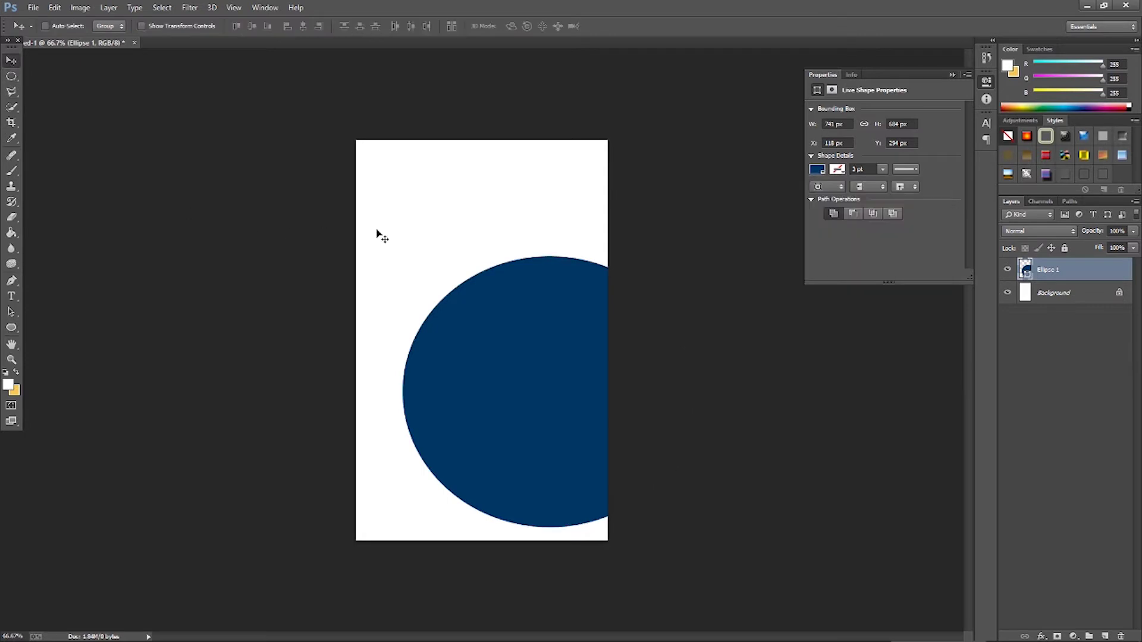
{"action": "left_click_drag", "start_coordinate": [530, 343], "coordinate": [457, 363]}
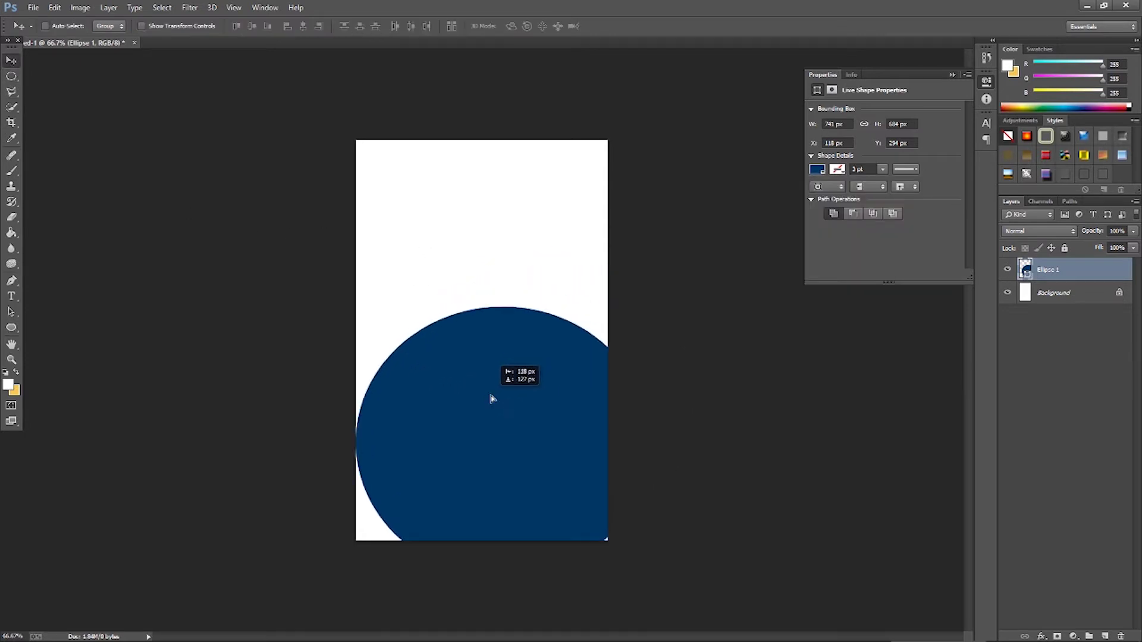
{"action": "left_click_drag", "start_coordinate": [441, 454], "coordinate": [434, 478]}
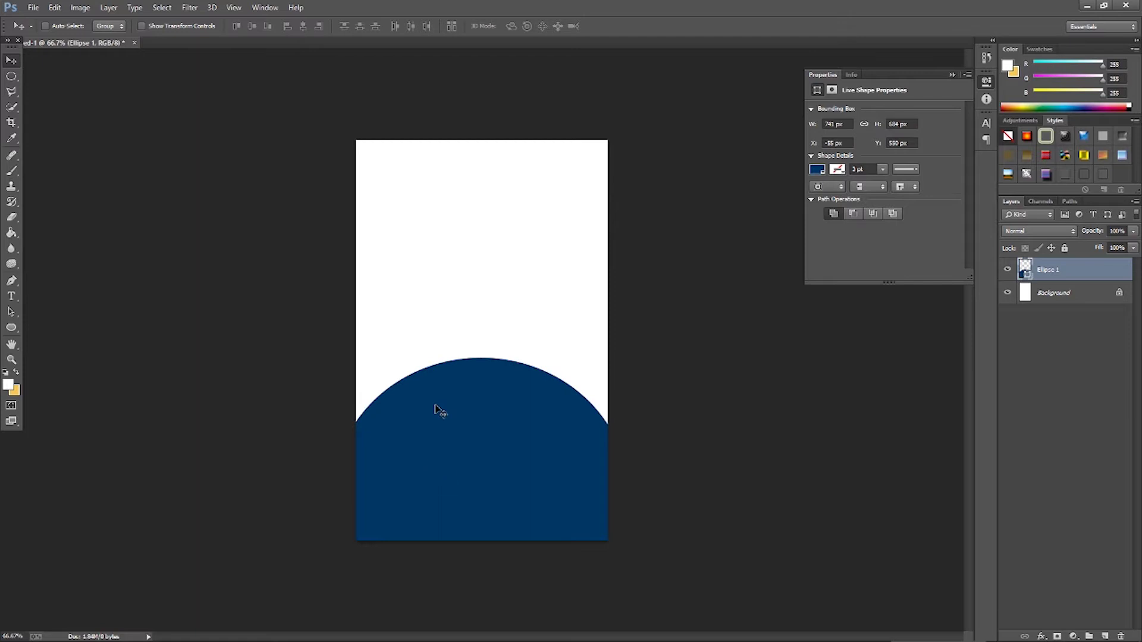
Widen and flatten the navy ellipse with Free Transform, tilting and lowering it.
{"action": "left_click", "coordinate": [54, 7]}
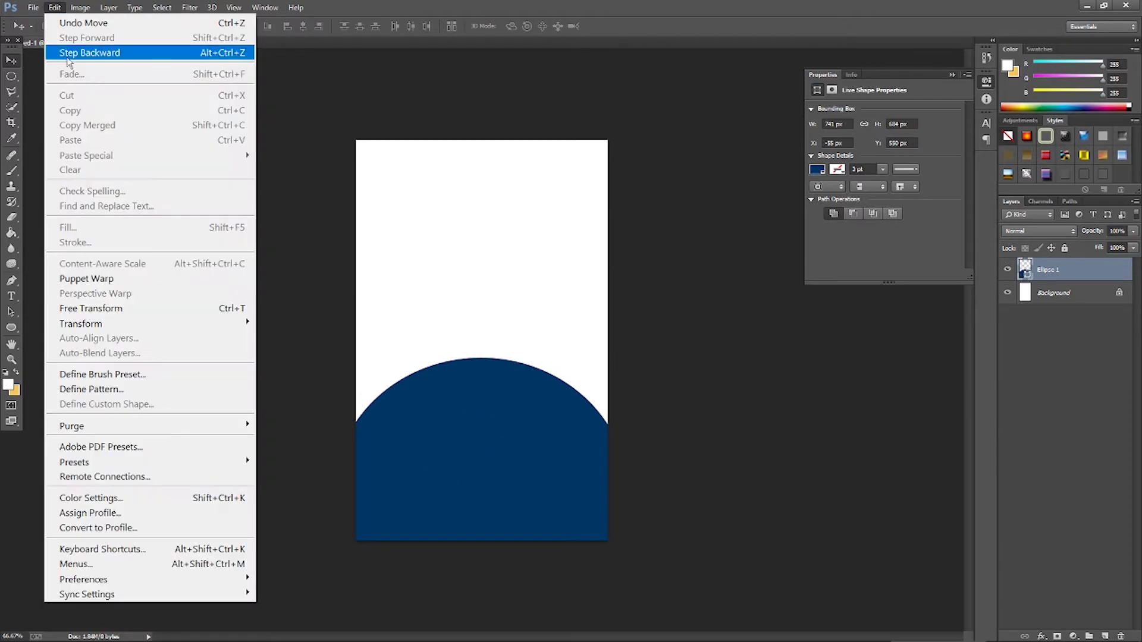
{"action": "left_click", "coordinate": [113, 308]}
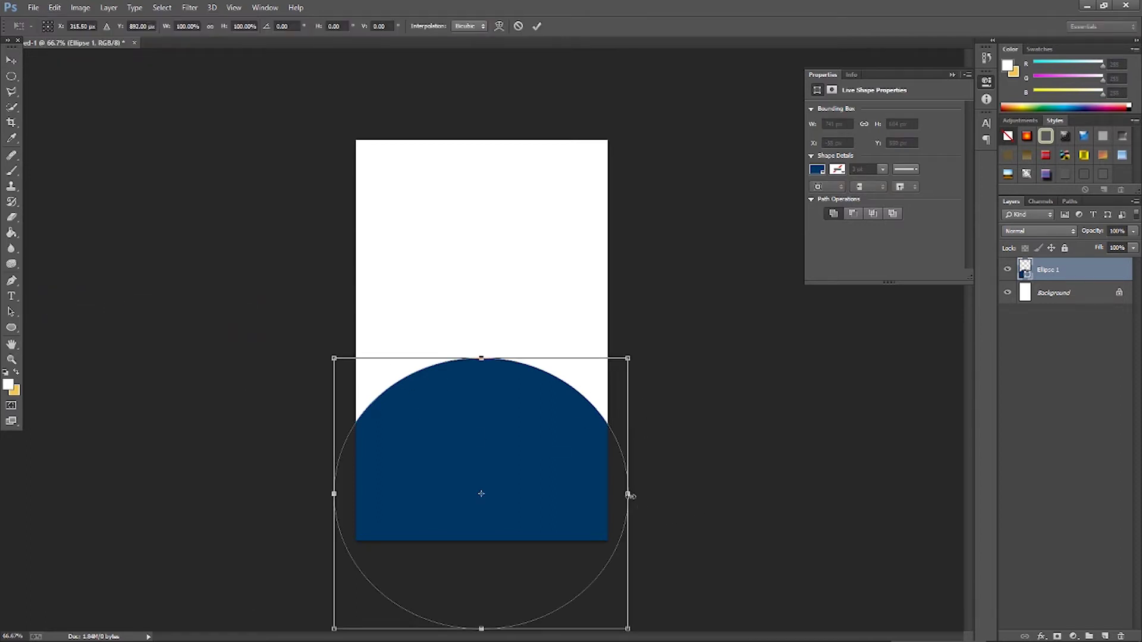
{"action": "left_click_drag", "start_coordinate": [629, 495], "coordinate": [847, 495]}
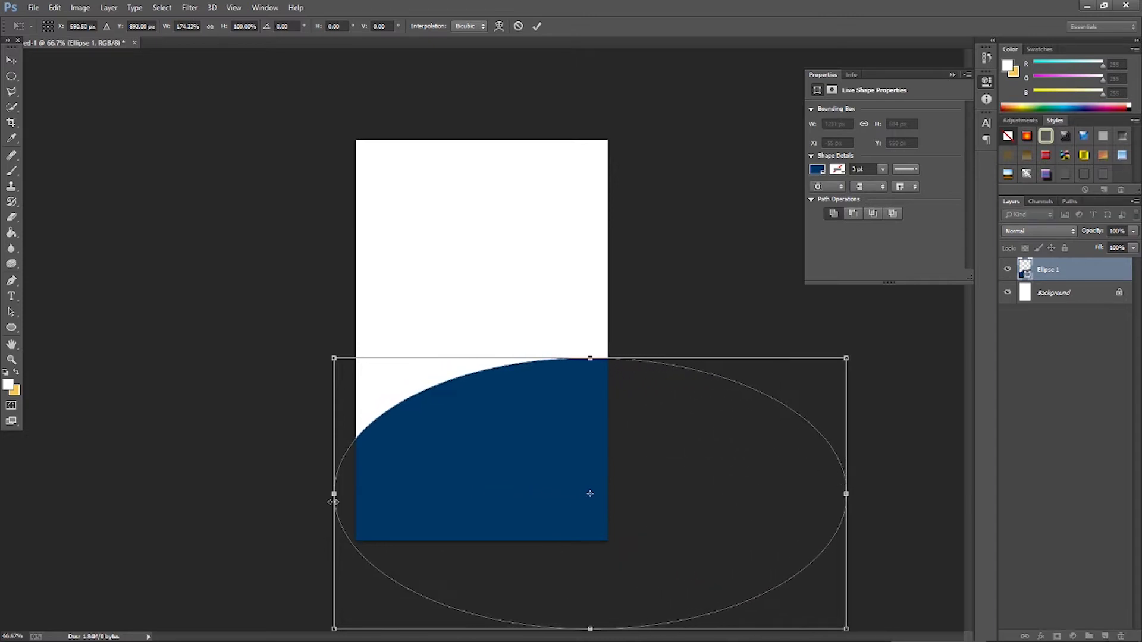
{"action": "left_click_drag", "start_coordinate": [333, 501], "coordinate": [294, 502]}
{"action": "left_click_drag", "start_coordinate": [569, 358], "coordinate": [571, 408]}
{"action": "left_click_drag", "start_coordinate": [905, 401], "coordinate": [882, 347]}
{"action": "left_click_drag", "start_coordinate": [505, 523], "coordinate": [516, 578]}
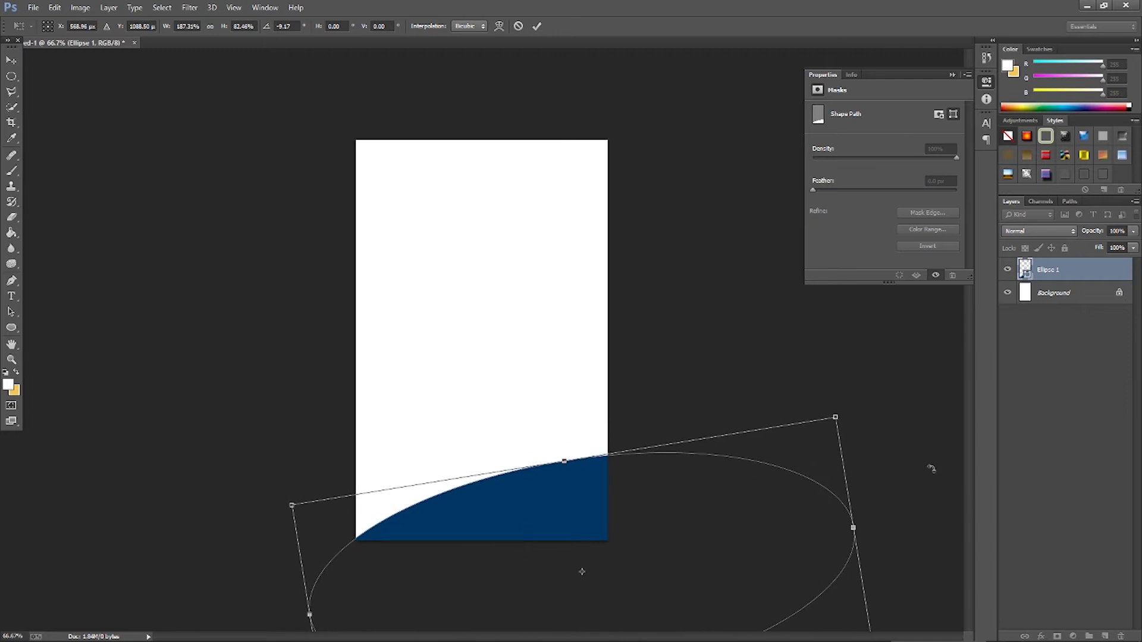
Flatten, rotate and shift the ellipse left into a steeper slim wave.
{"action": "left_click_drag", "start_coordinate": [601, 453], "coordinate": [602, 481]}
{"action": "left_click_drag", "start_coordinate": [561, 512], "coordinate": [522, 511]}
{"action": "left_click_drag", "start_coordinate": [835, 449], "coordinate": [841, 434]}
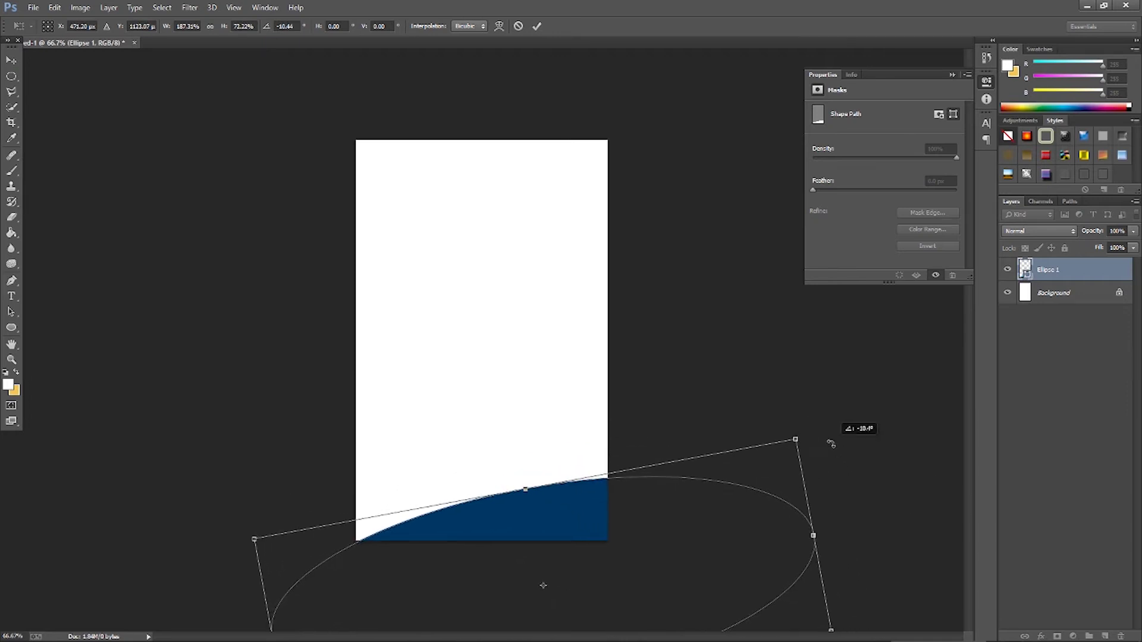
{"action": "mouse_move", "coordinate": [573, 511]}
{"action": "left_mouse_down"}
{"action": "mouse_move", "coordinate": [526, 500]}
{"action": "mouse_move", "coordinate": [527, 509]}
{"action": "left_mouse_up"}
{"action": "left_click_drag", "start_coordinate": [807, 543], "coordinate": [879, 533]}
{"action": "left_click_drag", "start_coordinate": [555, 521], "coordinate": [505, 515]}
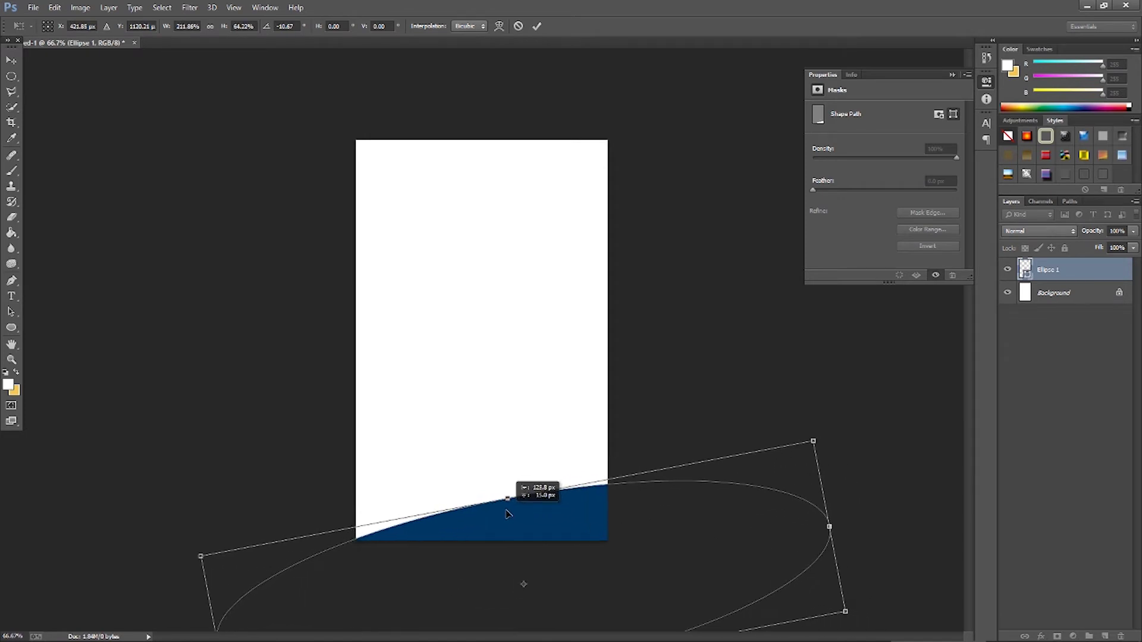
{"action": "left_click_drag", "start_coordinate": [689, 462], "coordinate": [692, 476]}
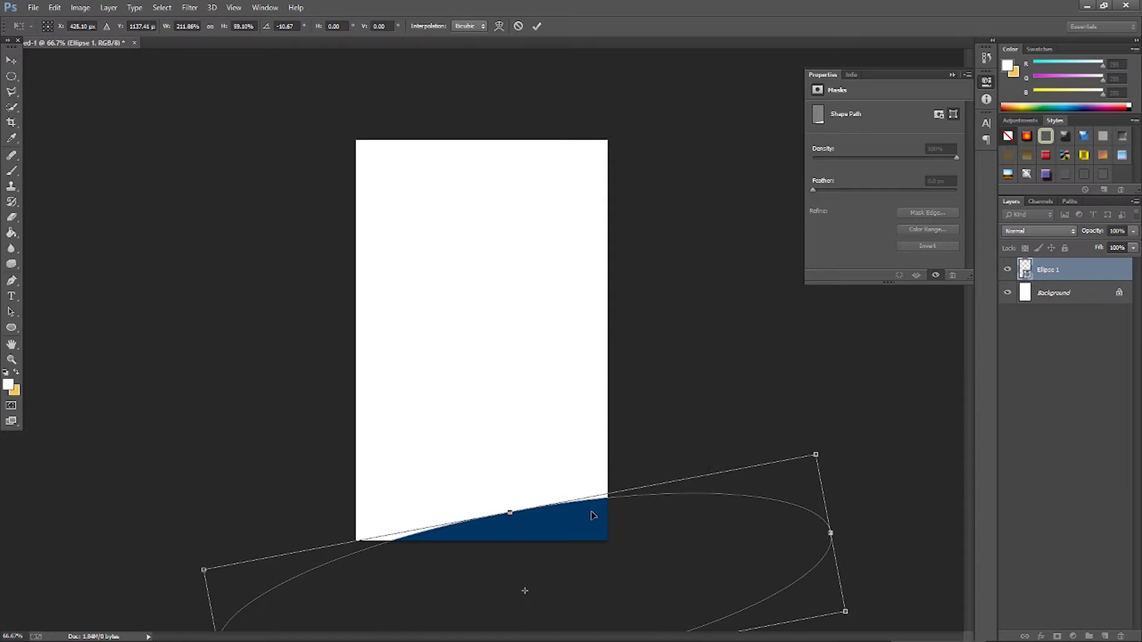
{"action": "left_click_drag", "start_coordinate": [836, 531], "coordinate": [845, 535]}
{"action": "left_click_drag", "start_coordinate": [580, 516], "coordinate": [550, 511]}
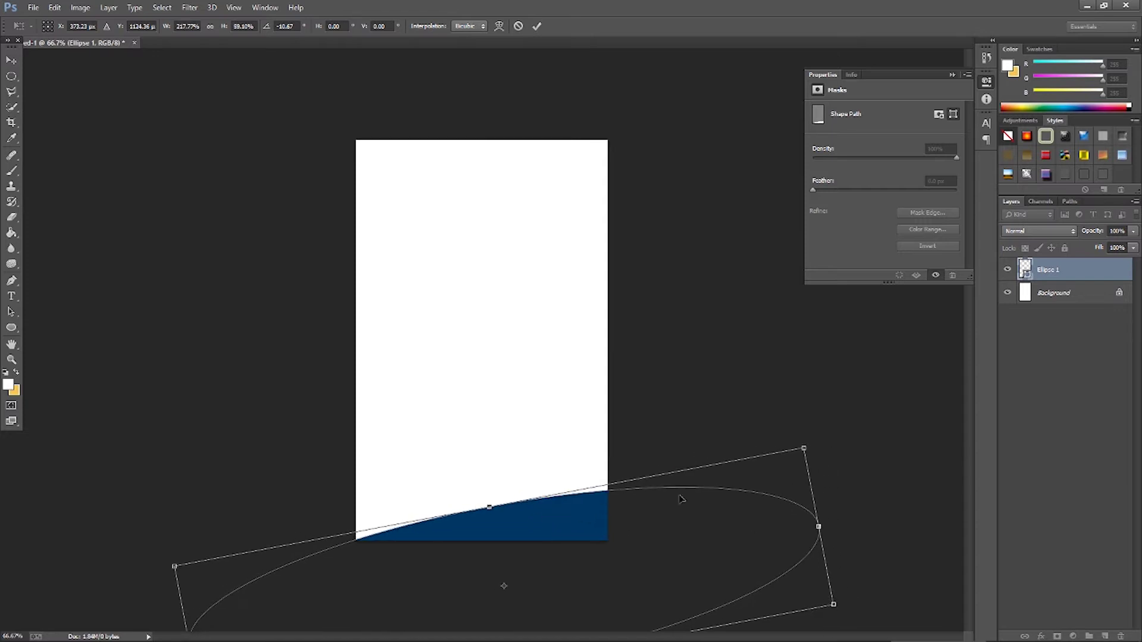
Ease the wave's tilt, nudge it lower, and apply the transformation.
{"action": "left_click_drag", "start_coordinate": [863, 434], "coordinate": [873, 450]}
{"action": "left_click_drag", "start_coordinate": [556, 500], "coordinate": [555, 509]}
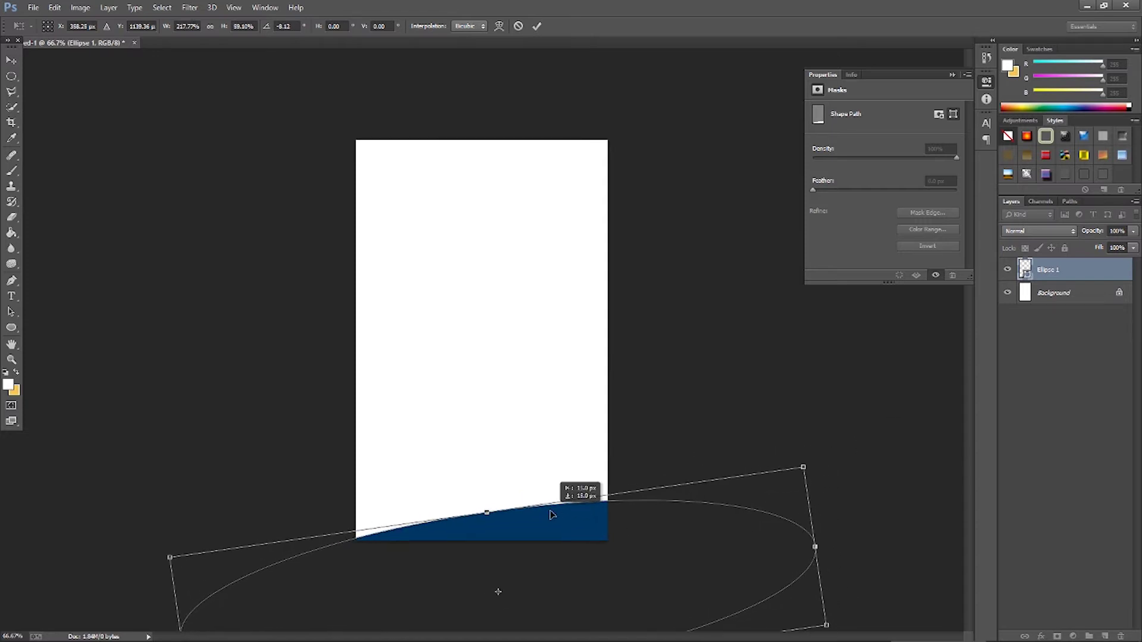
{"action": "left_click_drag", "start_coordinate": [898, 459], "coordinate": [892, 471]}
{"action": "left_click_drag", "start_coordinate": [561, 523], "coordinate": [504, 538]}
{"action": "left_click_drag", "start_coordinate": [806, 505], "coordinate": [800, 502]}
{"action": "left_click_drag", "start_coordinate": [542, 530], "coordinate": [538, 531]}
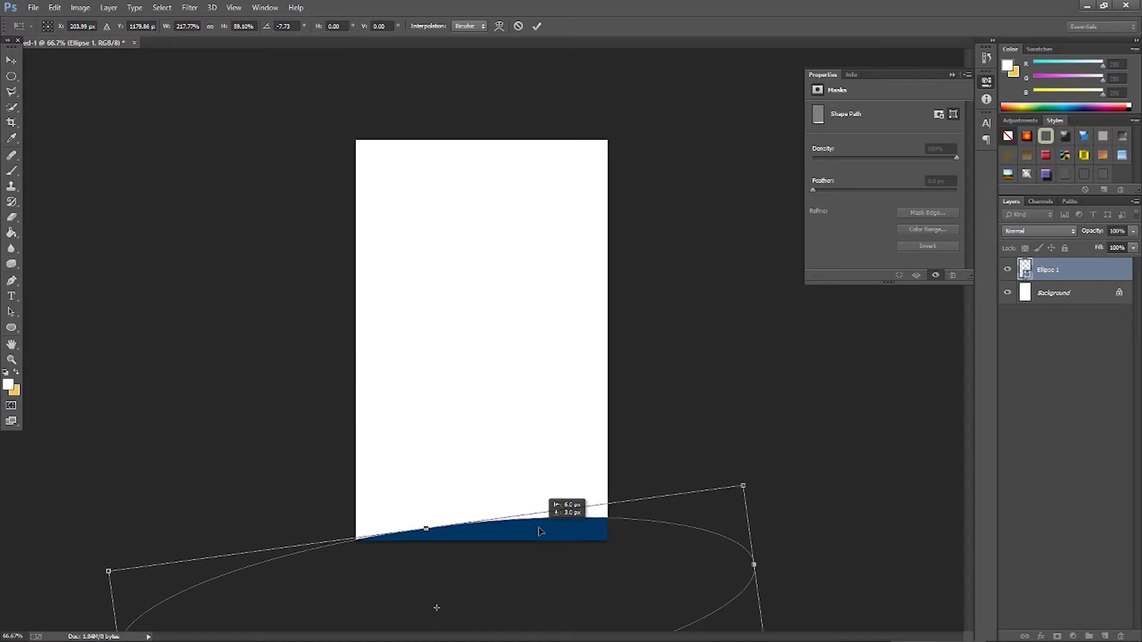
{"action": "left_click_drag", "start_coordinate": [807, 486], "coordinate": [804, 485]}
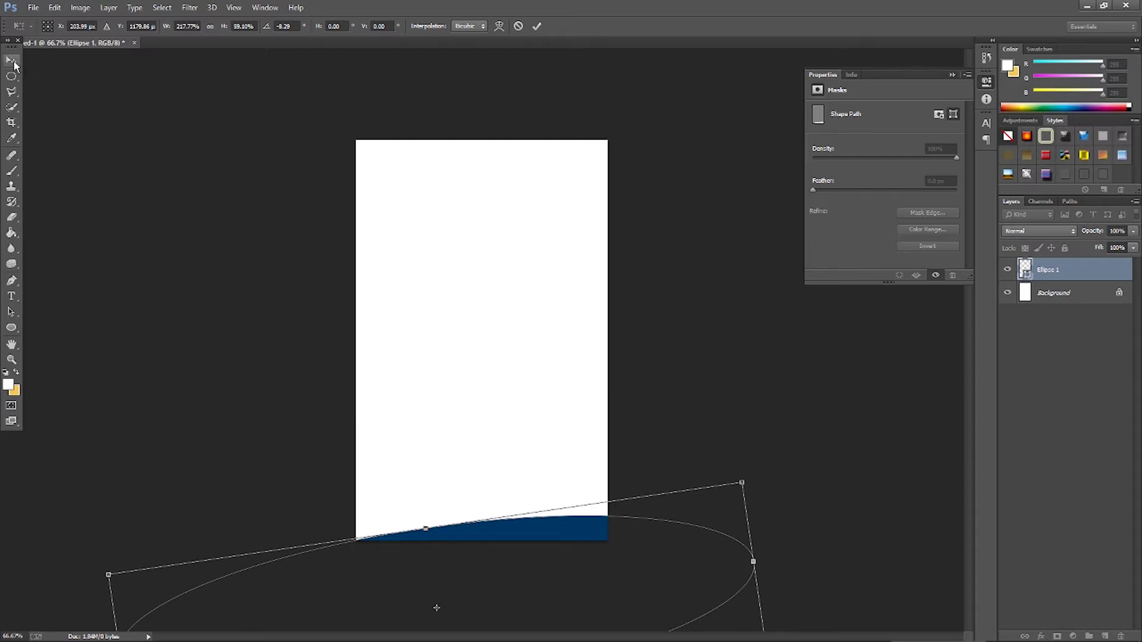
{"action": "left_click", "coordinate": [11, 60]}
{"action": "left_click", "coordinate": [526, 249]}
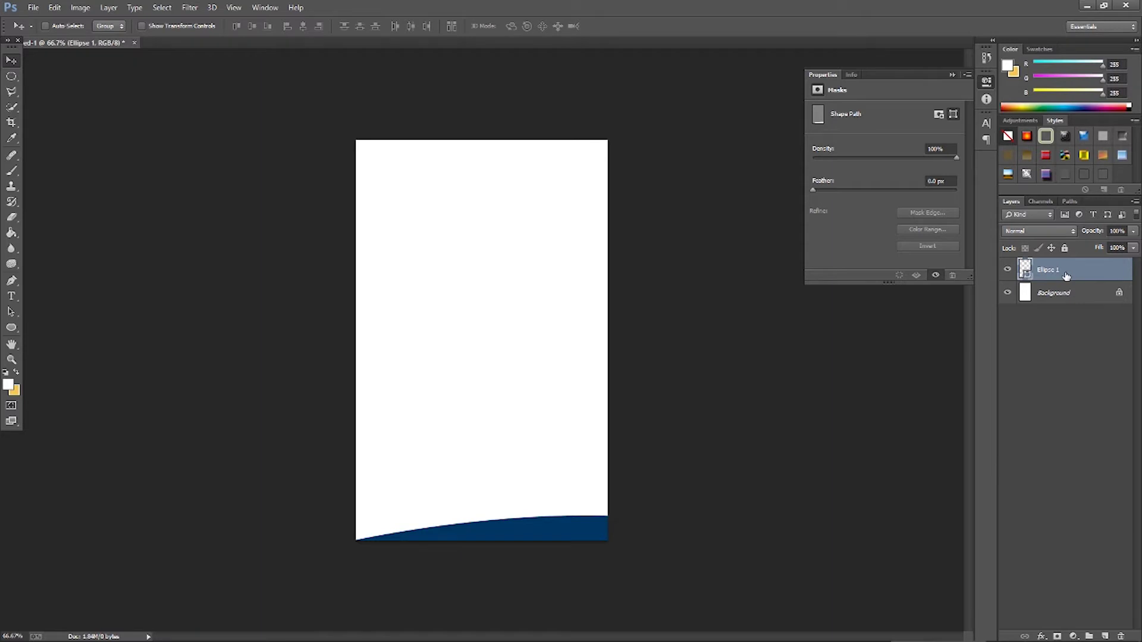
Duplicate the wave layer, place the copy below the original, and fill it lighter blue.
{"action": "left_click_drag", "start_coordinate": [1063, 274], "coordinate": [1107, 635]}
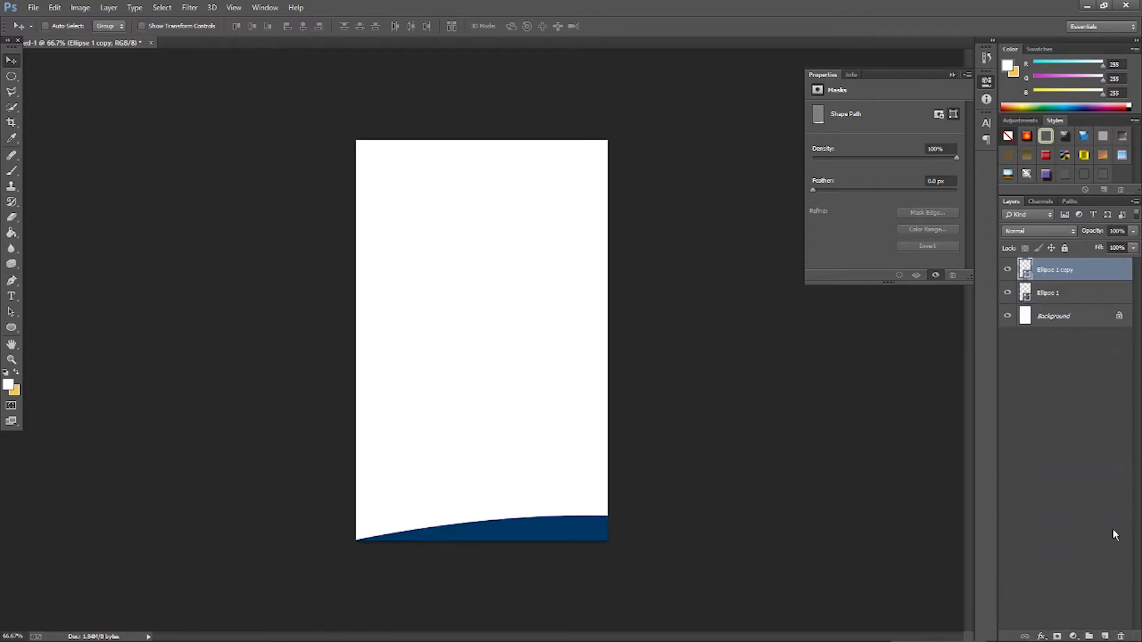
{"action": "left_click_drag", "start_coordinate": [1061, 272], "coordinate": [1067, 299]}
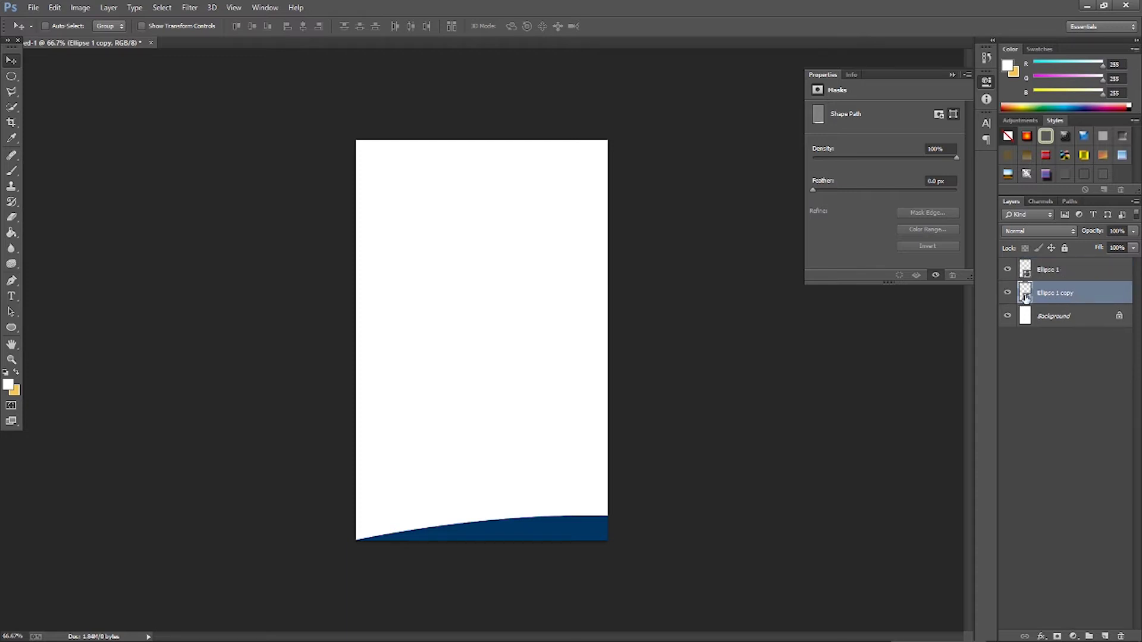
{"action": "double_click", "coordinate": [1025, 290]}
{"action": "left_click", "coordinate": [755, 468]}
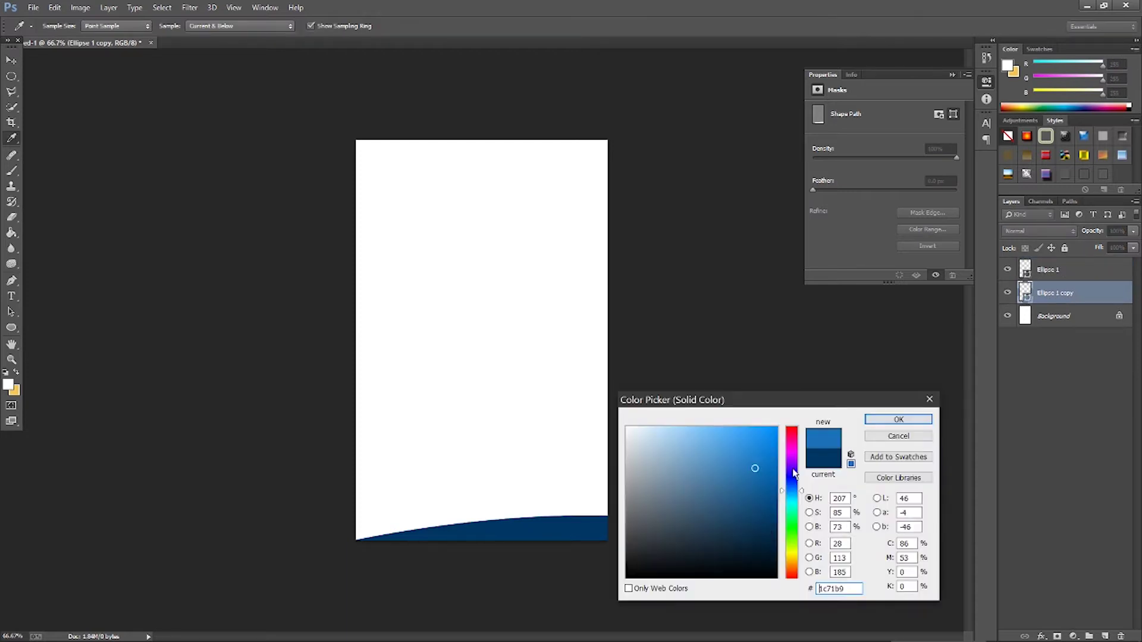
{"action": "left_click", "coordinate": [896, 420]}
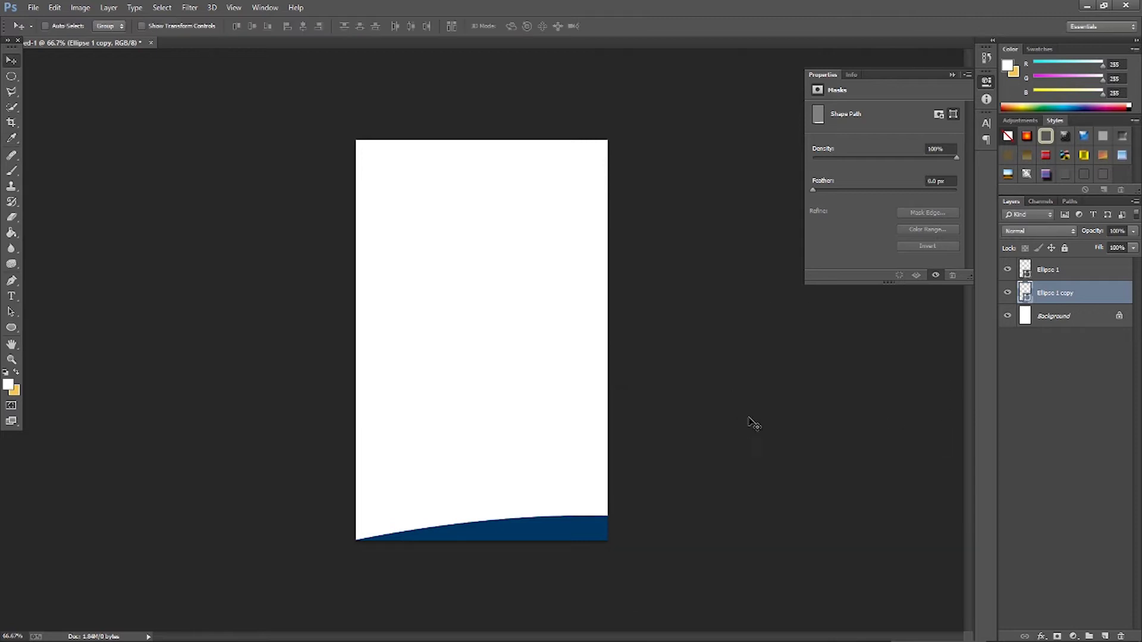
Free-transform the blue copy, rotating it to about -3.8° and shifting it.
{"action": "left_click", "coordinate": [55, 8]}
{"action": "mouse_move", "coordinate": [81, 323]}
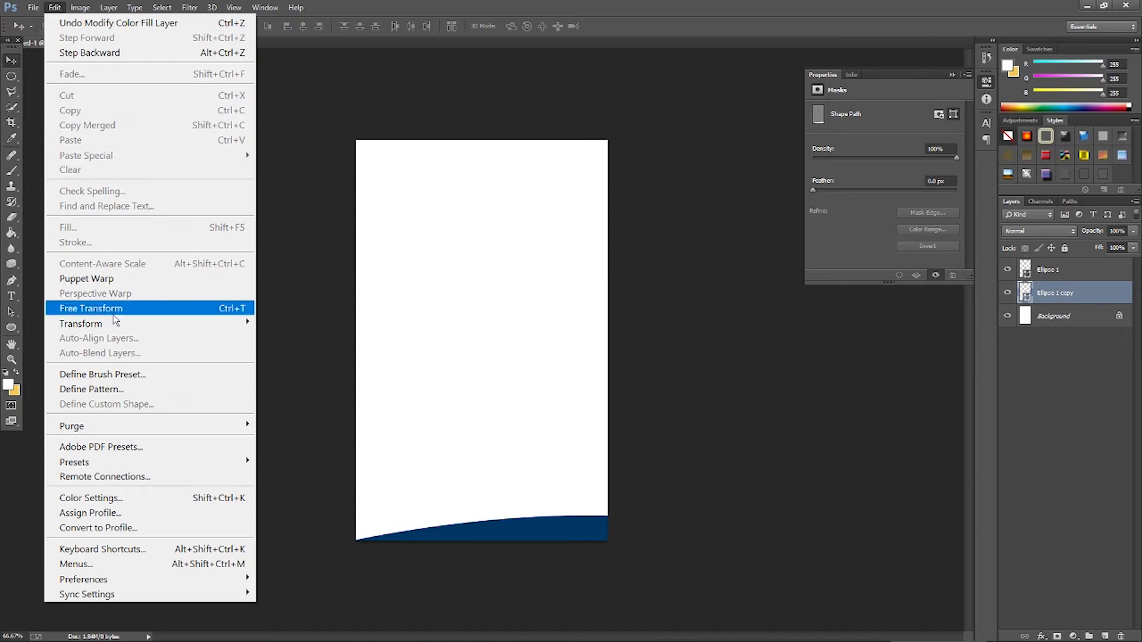
{"action": "left_click", "coordinate": [120, 309]}
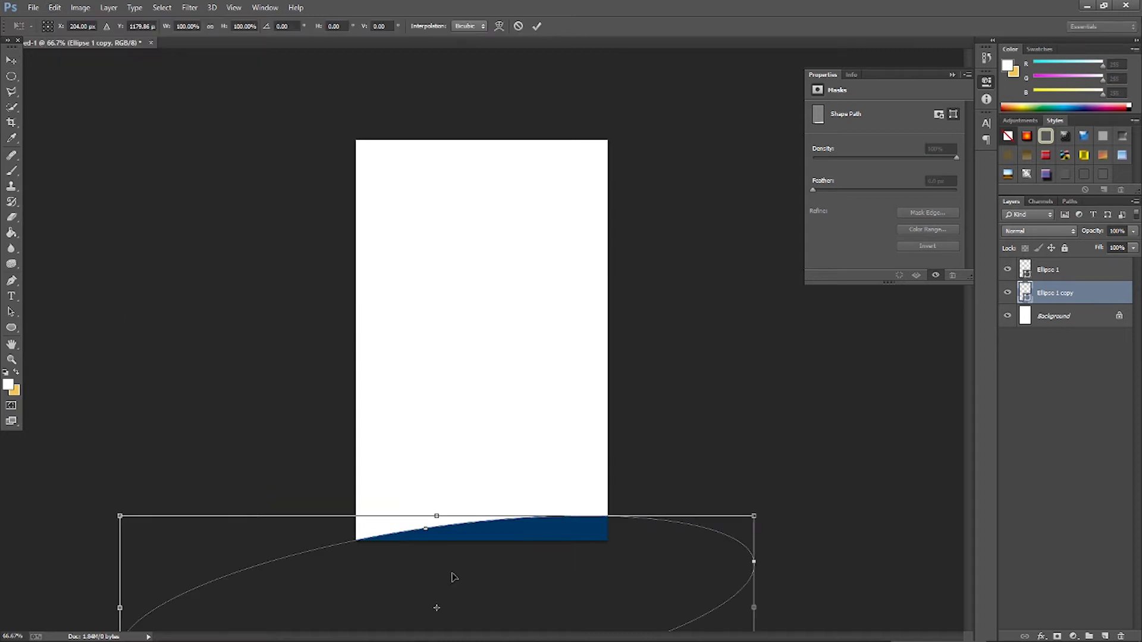
{"action": "left_click_drag", "start_coordinate": [557, 574], "coordinate": [556, 561]}
{"action": "left_click_drag", "start_coordinate": [780, 495], "coordinate": [773, 473]}
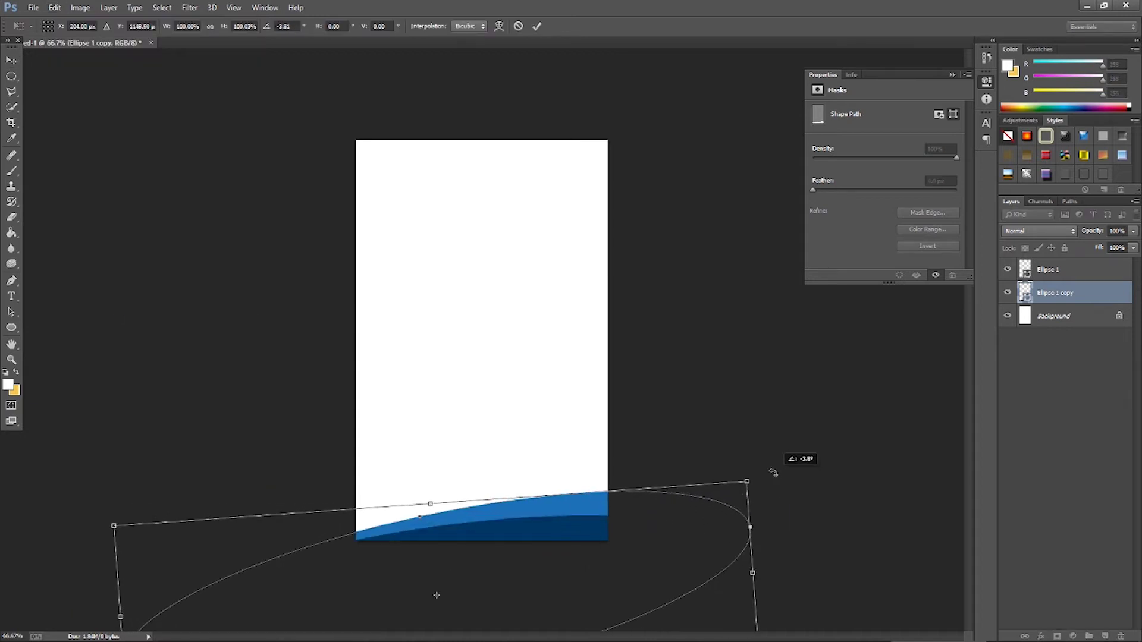
{"action": "left_click_drag", "start_coordinate": [466, 518], "coordinate": [482, 521]}
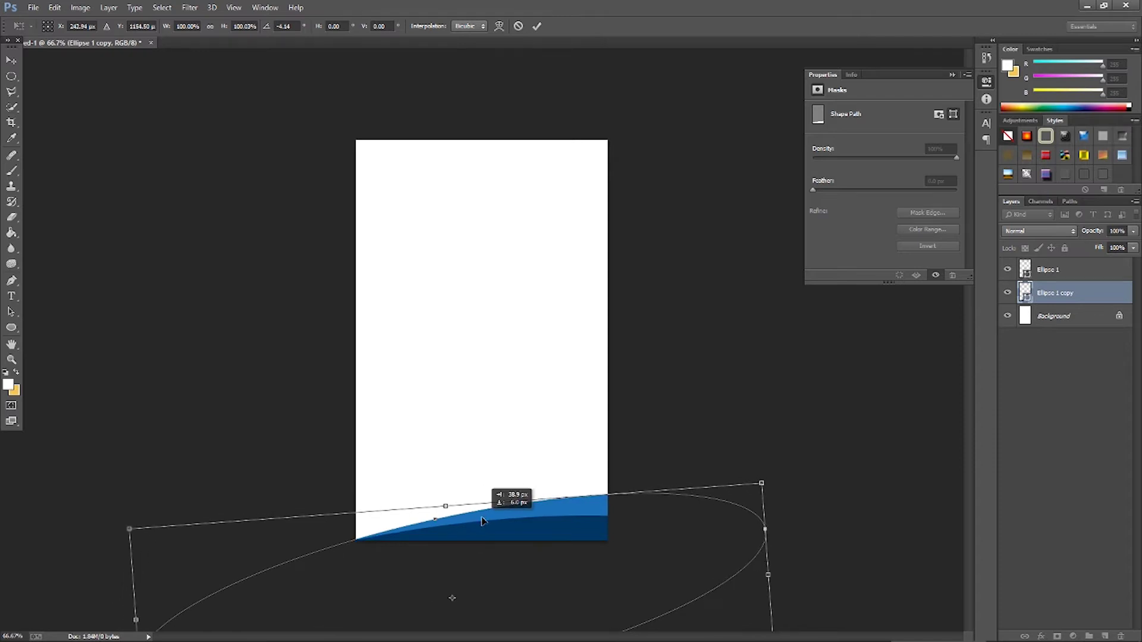
{"action": "left_click_drag", "start_coordinate": [814, 462], "coordinate": [810, 456]}
{"action": "left_click_drag", "start_coordinate": [587, 494], "coordinate": [581, 512]}
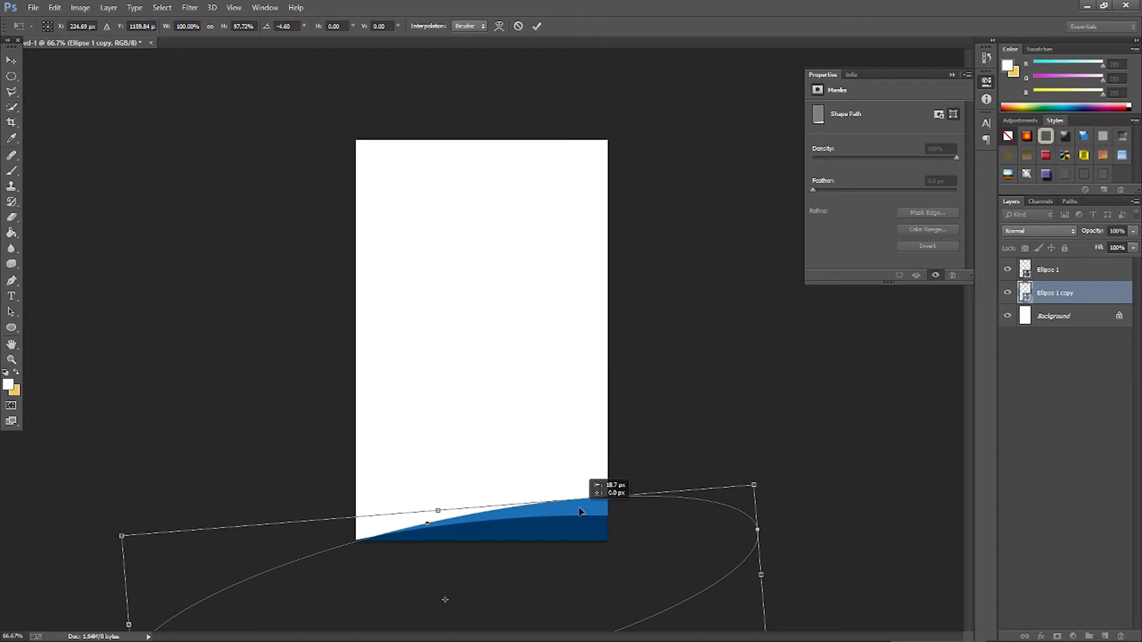
{"action": "left_click_drag", "start_coordinate": [787, 467], "coordinate": [784, 464]}
Nudge the copied wave, apply the transform, and duplicate it as Ellipse 1 copy 2.
{"action": "left_click_drag", "start_coordinate": [578, 513], "coordinate": [560, 516]}
{"action": "left_click_drag", "start_coordinate": [745, 476], "coordinate": [777, 472]}
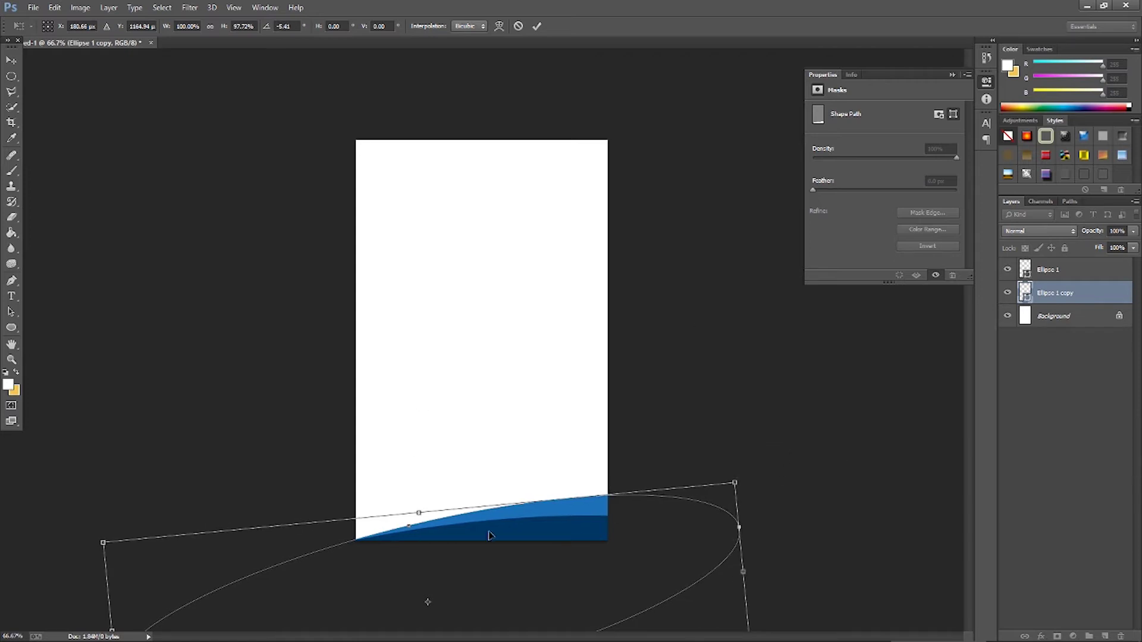
{"action": "left_click", "coordinate": [12, 60]}
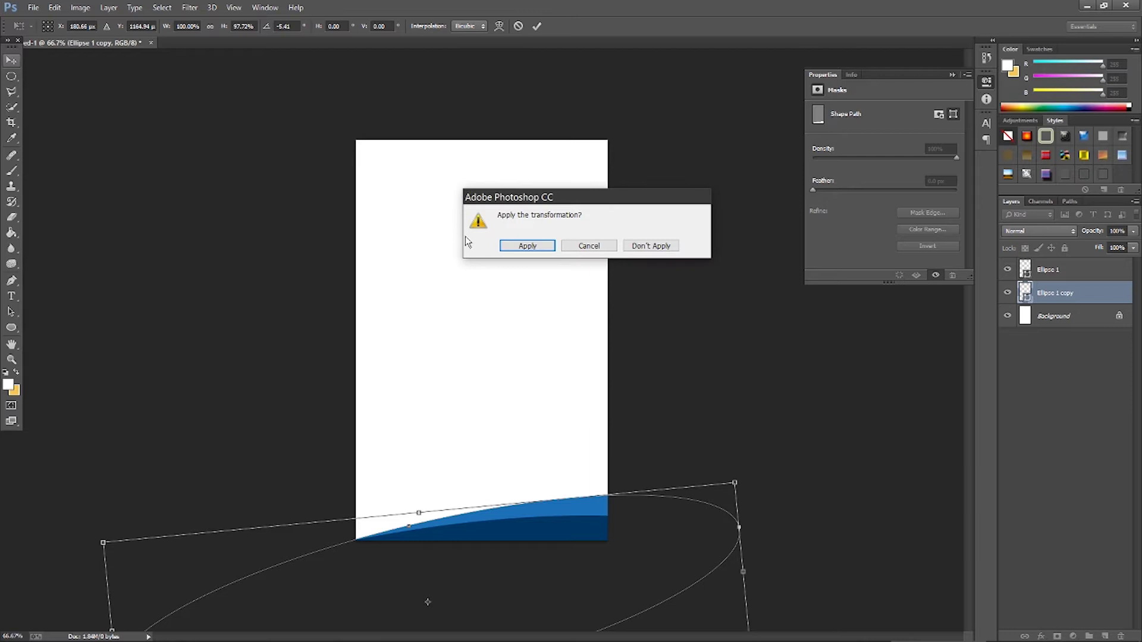
{"action": "left_click", "coordinate": [523, 246]}
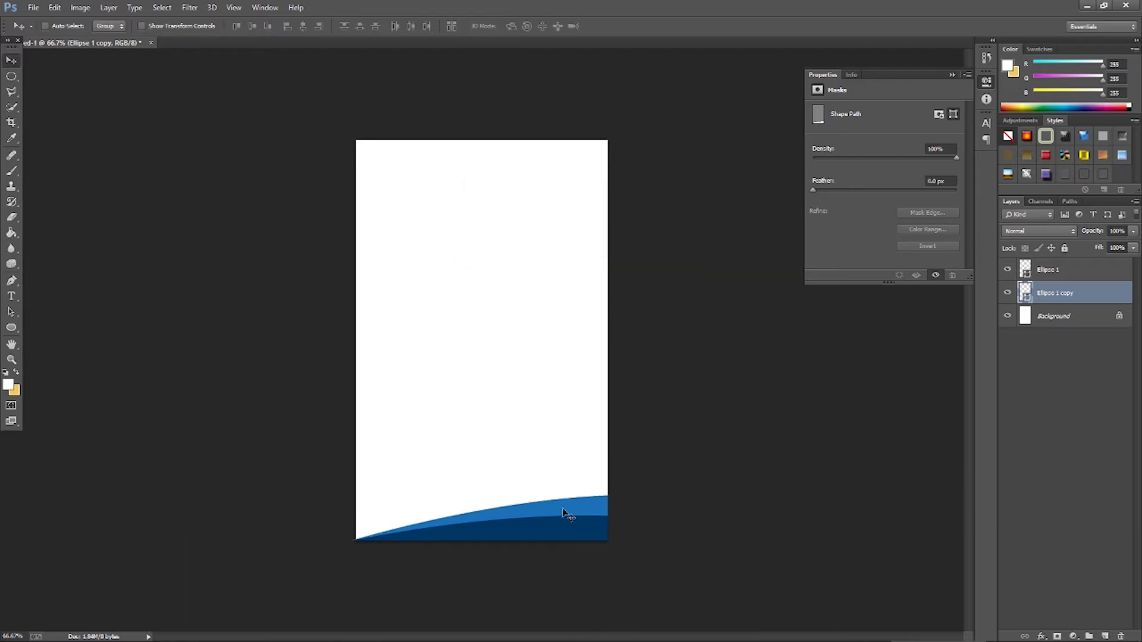
{"action": "left_click_drag", "start_coordinate": [1062, 296], "coordinate": [1107, 636]}
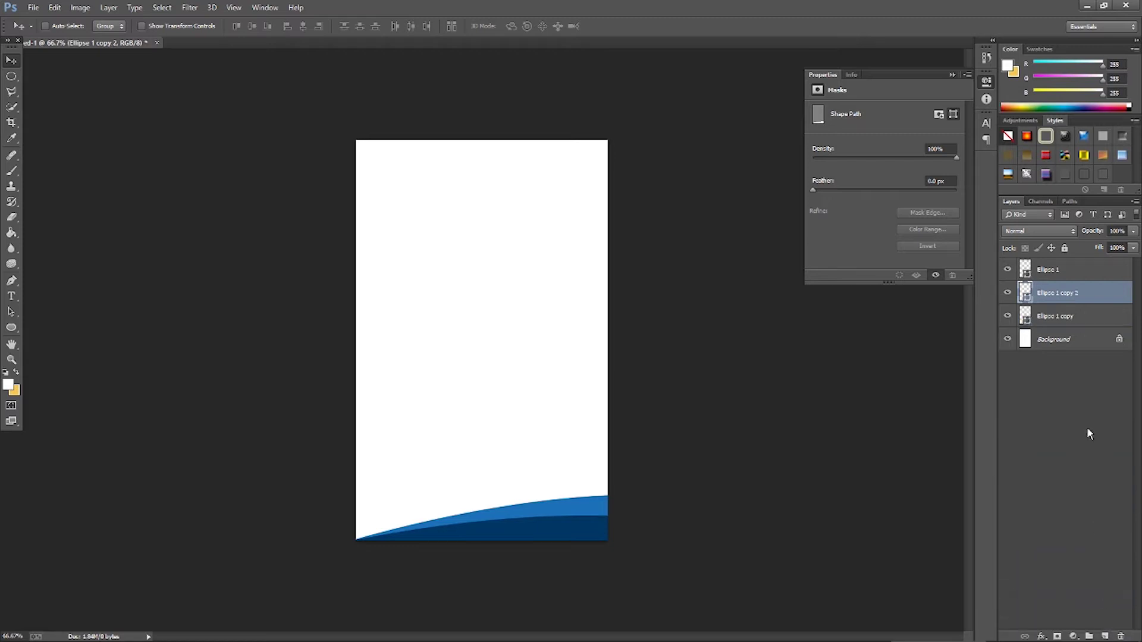
Give Ellipse 1 copy 2 a new blue fill colour.
{"action": "double_click", "coordinate": [1029, 299]}
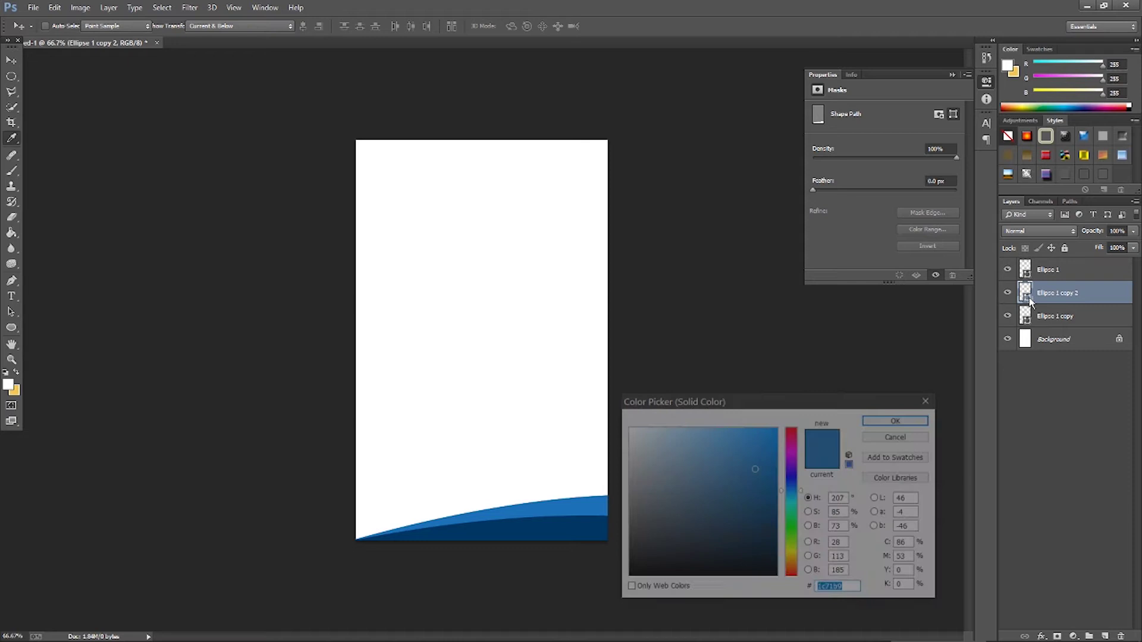
{"action": "left_click", "coordinate": [753, 450]}
{"action": "left_click", "coordinate": [758, 470]}
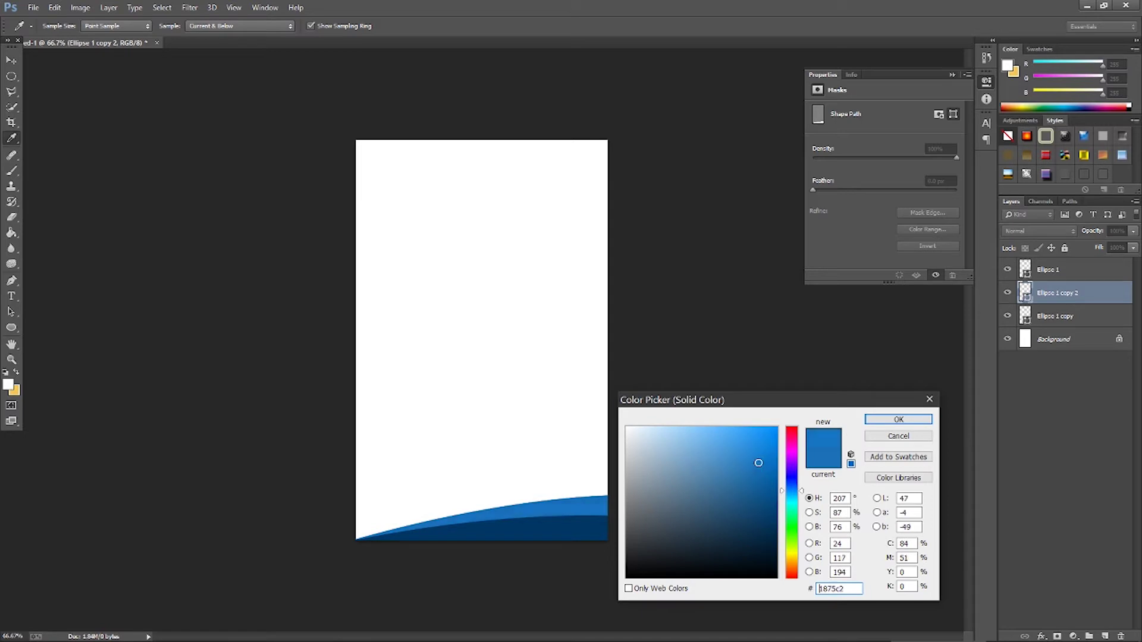
{"action": "left_click", "coordinate": [899, 420]}
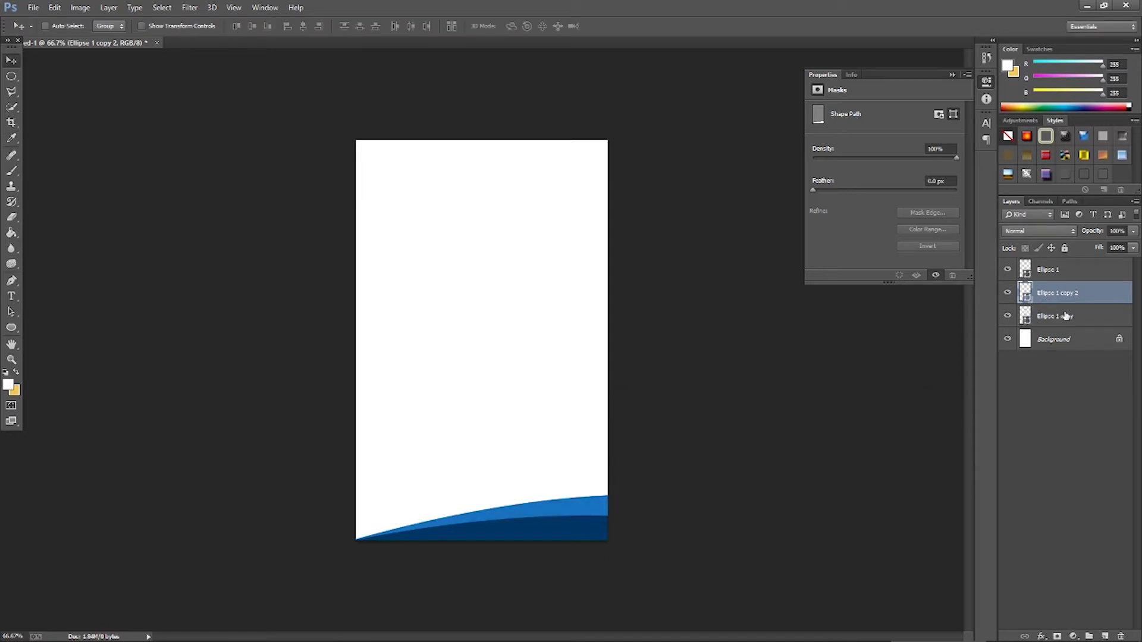
Change Ellipse 1 copy's fill to a darker blue.
{"action": "double_click", "coordinate": [1025, 320]}
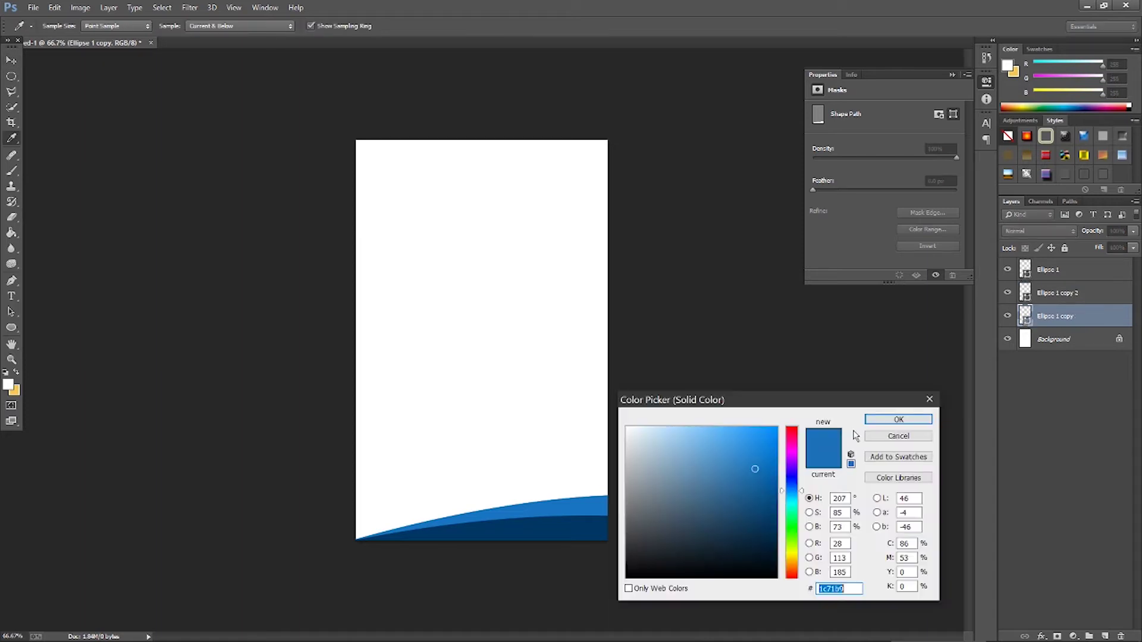
{"action": "left_click", "coordinate": [758, 501]}
{"action": "left_click_drag", "start_coordinate": [758, 503], "coordinate": [759, 512]}
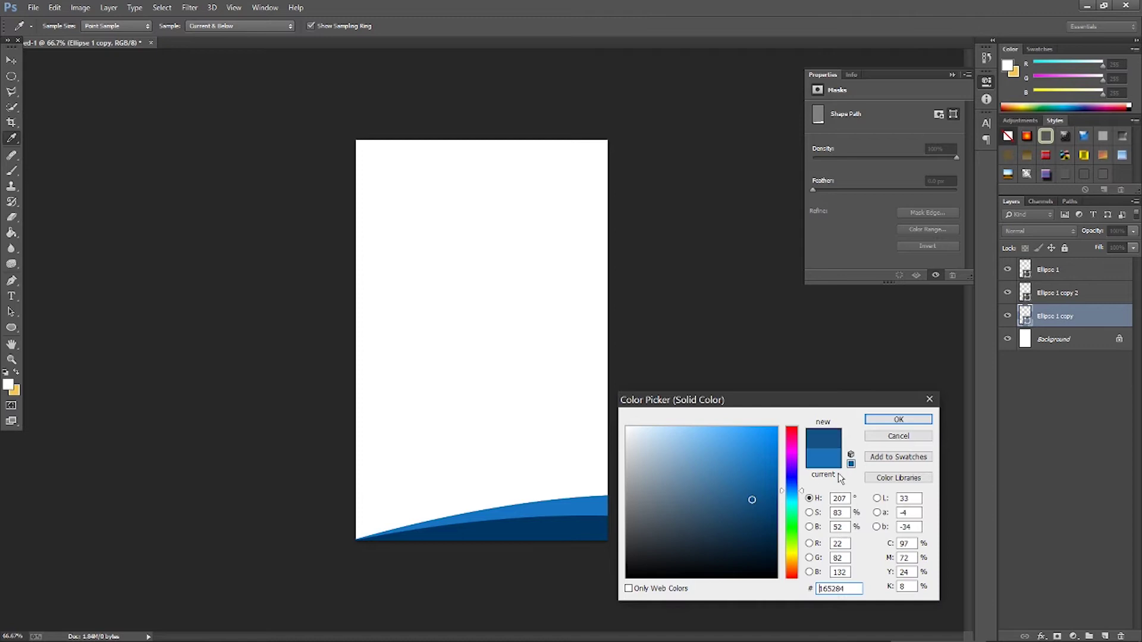
{"action": "left_click", "coordinate": [885, 420]}
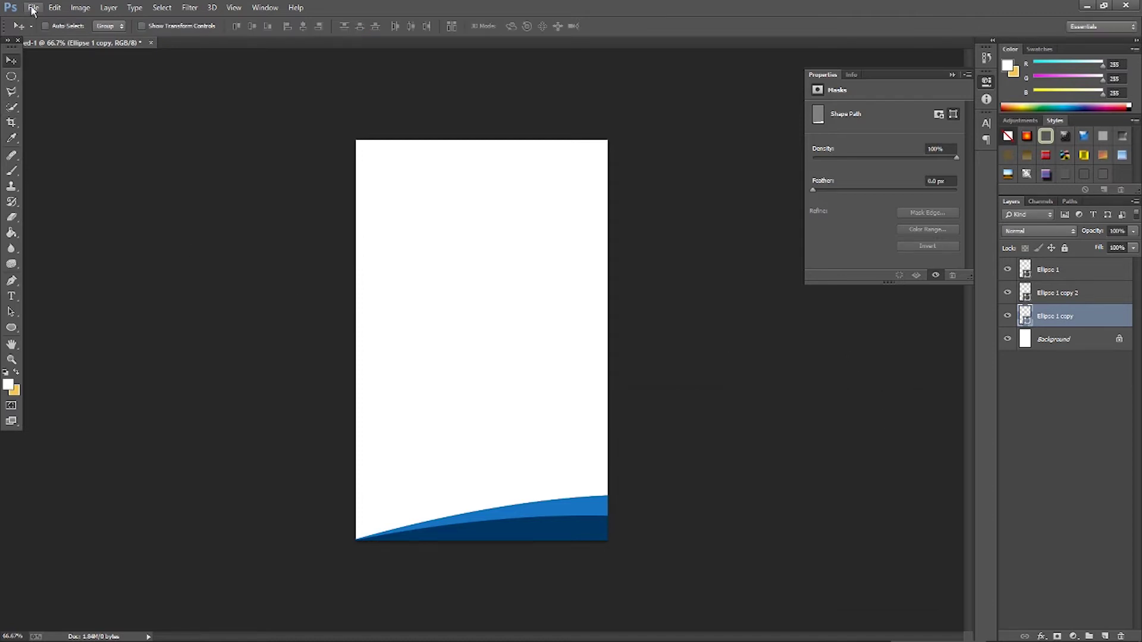
Free-transform Ellipse 1 copy, lifting, tilting and shifting it right.
{"action": "left_click", "coordinate": [58, 8]}
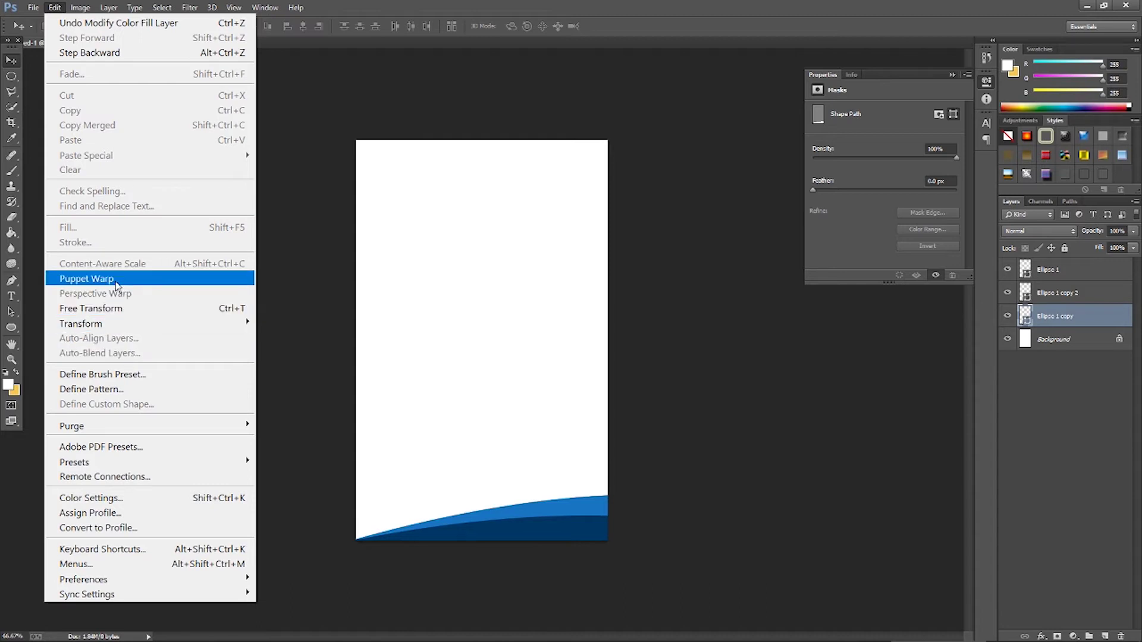
{"action": "left_click", "coordinate": [118, 308]}
{"action": "left_click_drag", "start_coordinate": [480, 532], "coordinate": [480, 523]}
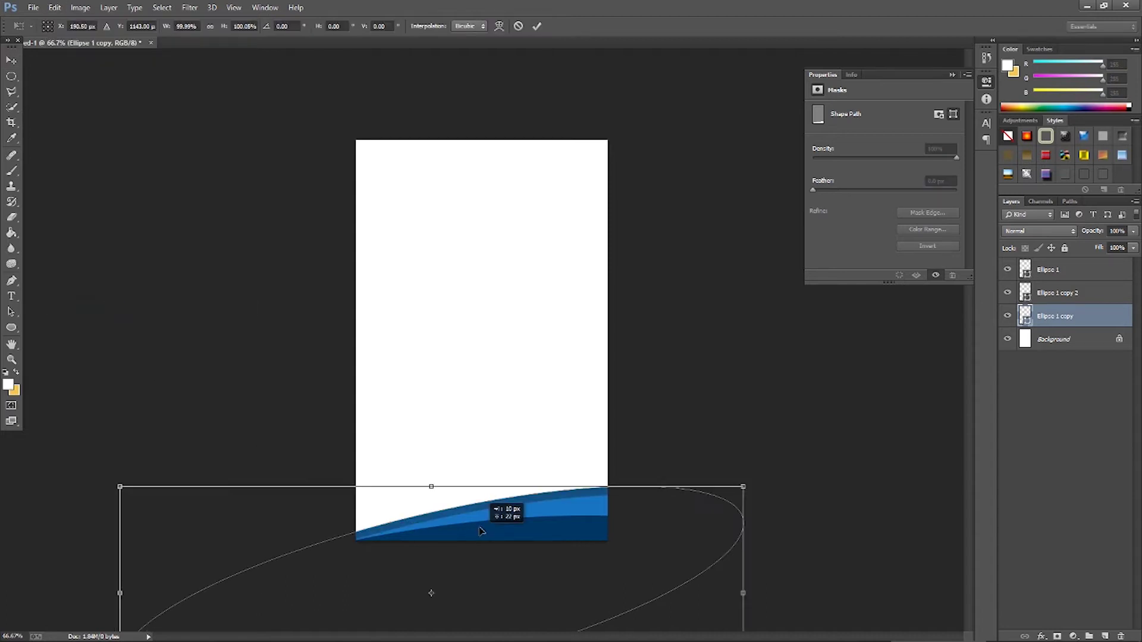
{"action": "left_click_drag", "start_coordinate": [781, 486], "coordinate": [781, 464]}
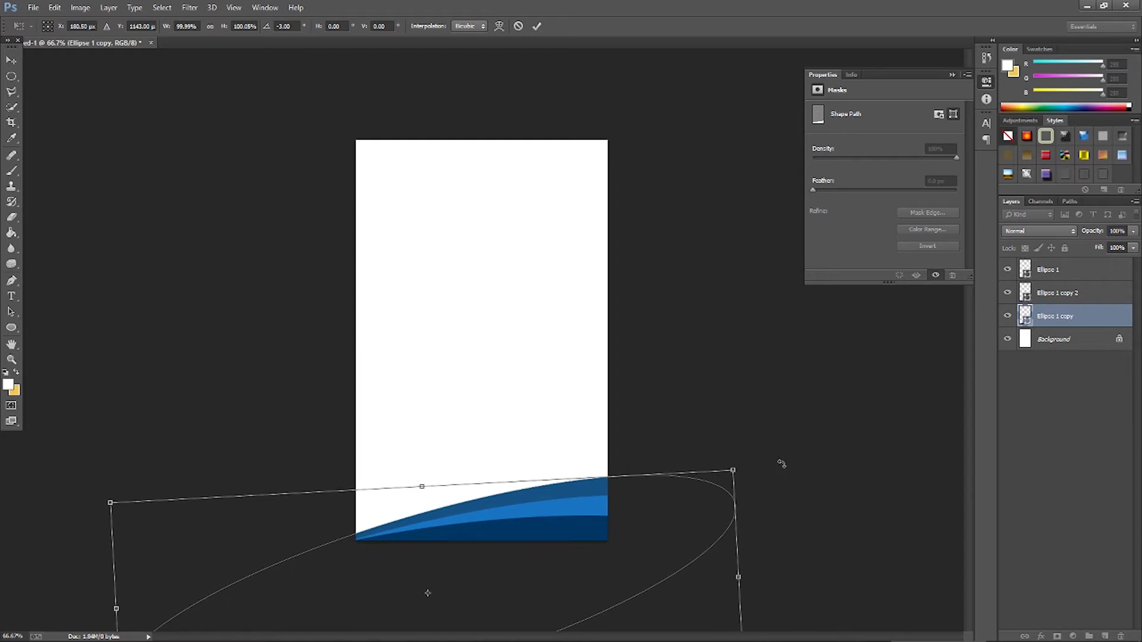
{"action": "left_click_drag", "start_coordinate": [485, 518], "coordinate": [507, 523]}
Tilt Ellipse 1 copy to about -5°, apply, and darken its navy fill.
{"action": "left_click_drag", "start_coordinate": [781, 490], "coordinate": [780, 486]}
{"action": "left_click_drag", "start_coordinate": [466, 523], "coordinate": [458, 523]}
{"action": "left_click_drag", "start_coordinate": [768, 462], "coordinate": [768, 456]}
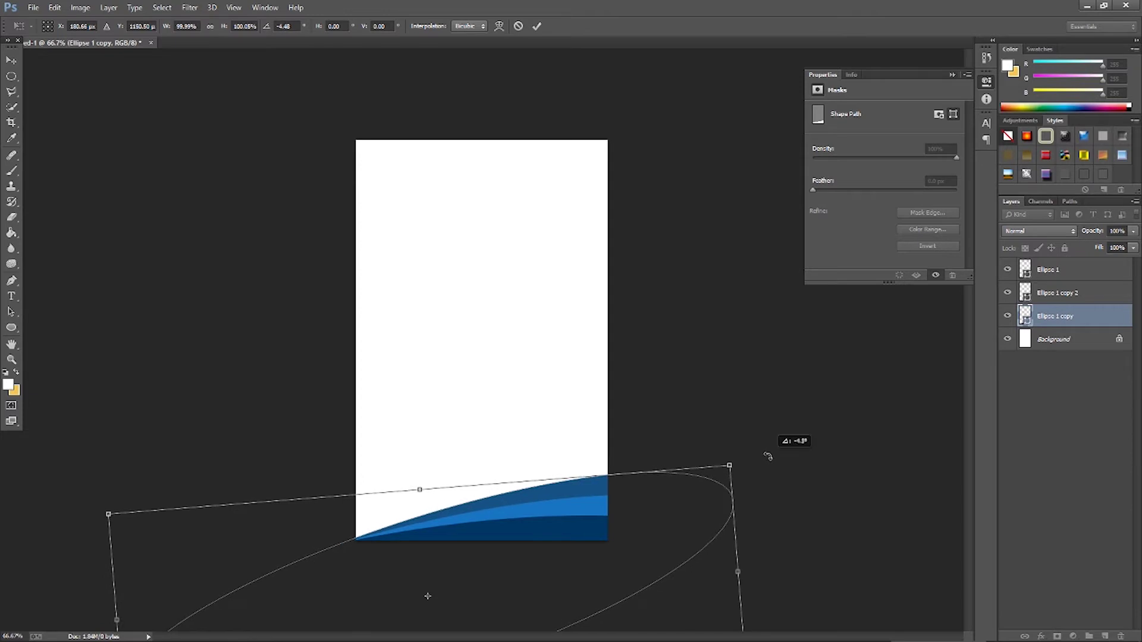
{"action": "left_click", "coordinate": [12, 60]}
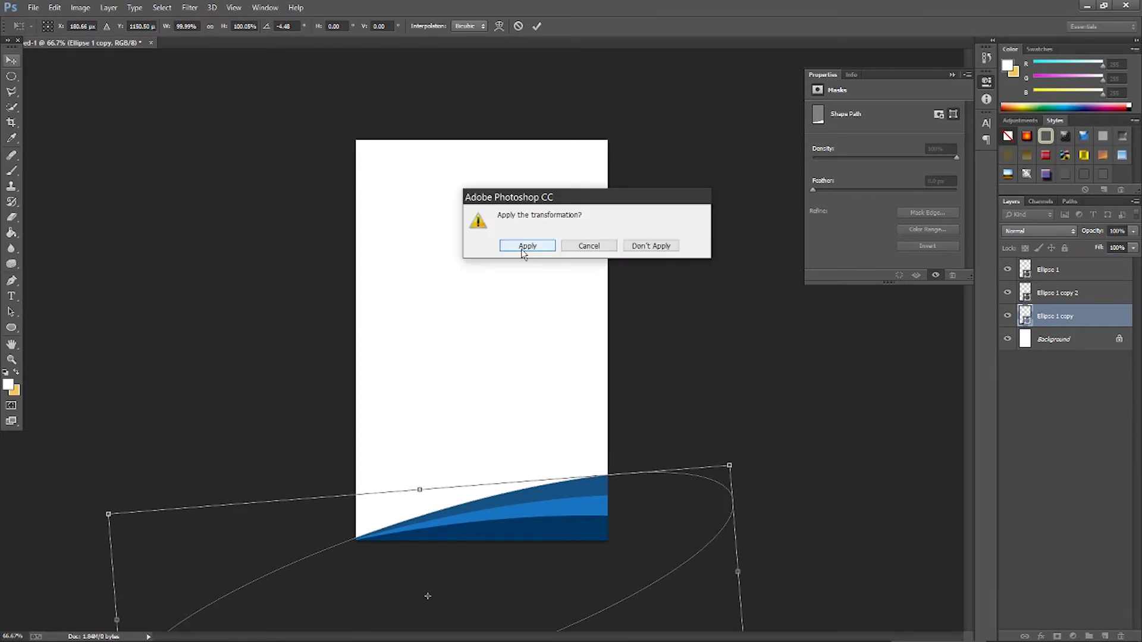
{"action": "left_click", "coordinate": [523, 250]}
{"action": "double_click", "coordinate": [1026, 316]}
{"action": "left_click_drag", "start_coordinate": [755, 500], "coordinate": [764, 510]}
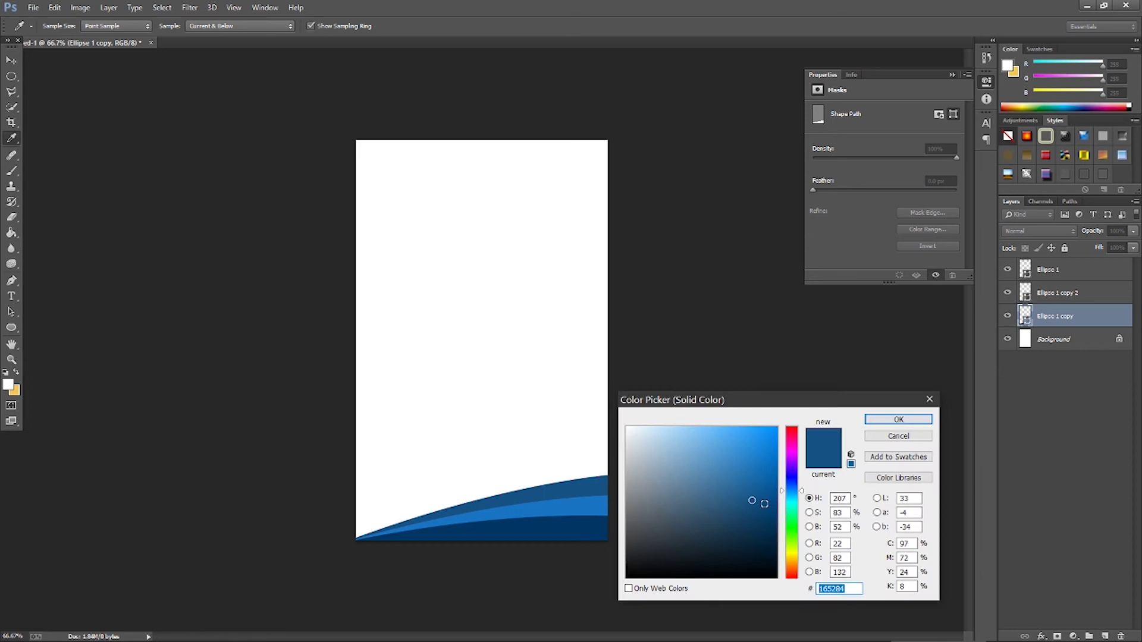
Accept the top band's navy and make Ellipse 1 copy 2 a brighter blue.
{"action": "left_click", "coordinate": [899, 420]}
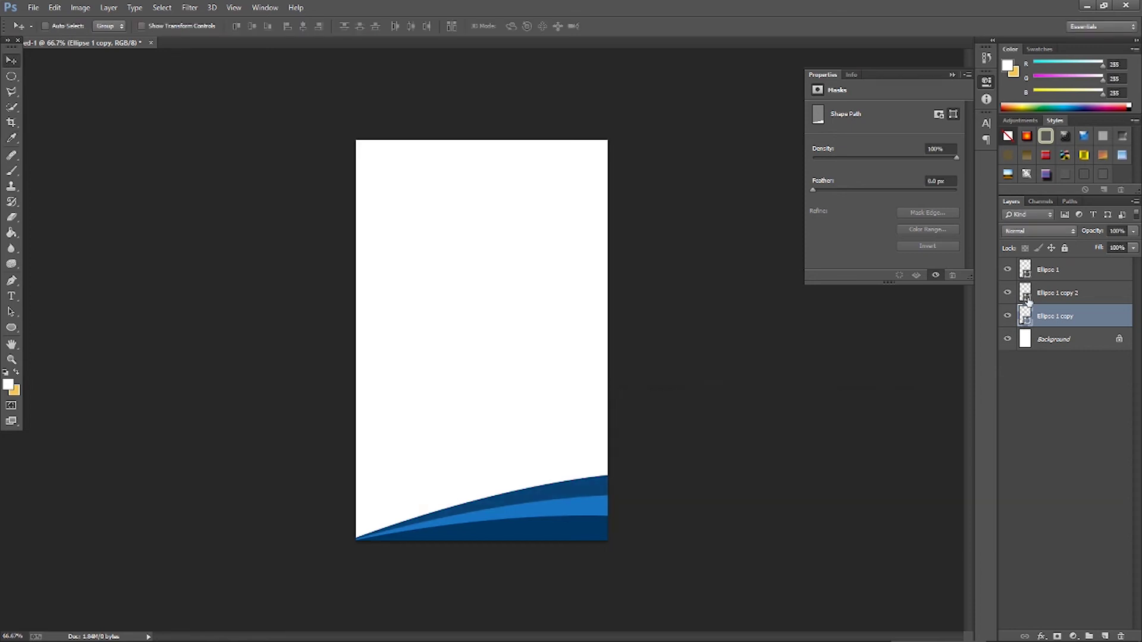
{"action": "double_click", "coordinate": [1025, 293]}
{"action": "left_click", "coordinate": [761, 499]}
{"action": "mouse_move", "coordinate": [761, 499]}
{"action": "left_mouse_down"}
{"action": "mouse_move", "coordinate": [762, 476]}
{"action": "mouse_move", "coordinate": [749, 492]}
{"action": "mouse_move", "coordinate": [747, 474]}
{"action": "mouse_move", "coordinate": [760, 465]}
{"action": "left_mouse_up"}
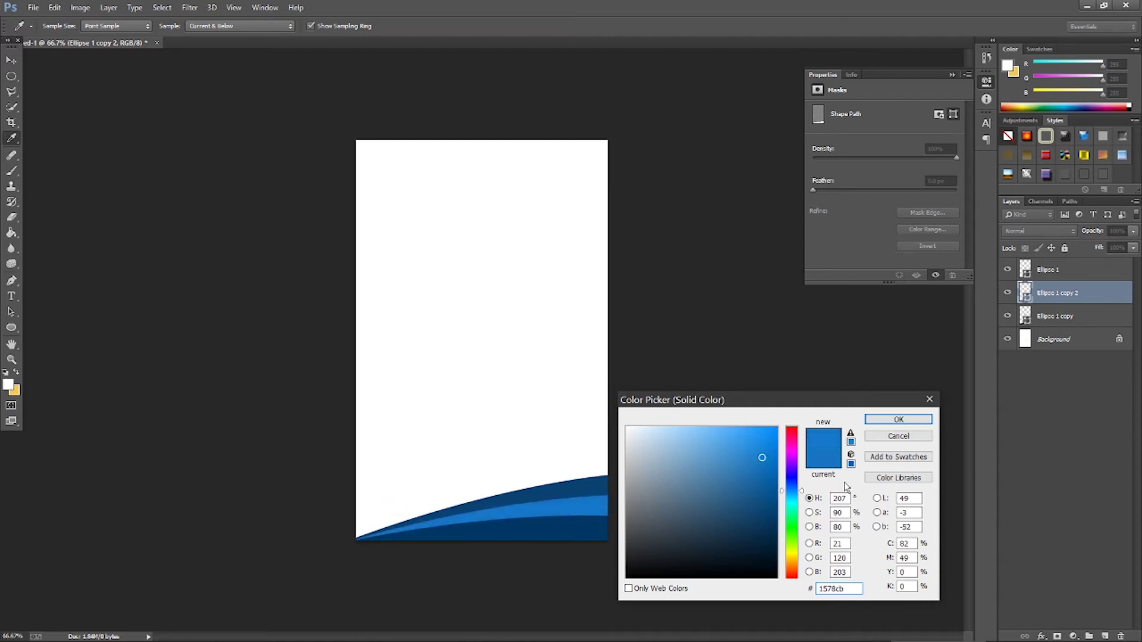
{"action": "left_click", "coordinate": [898, 419]}
Group the three ellipse layers as Group 1, nudge it up, and duplicate it as Group 1 copy.
{"action": "key", "text": "alt+bracketleft"}
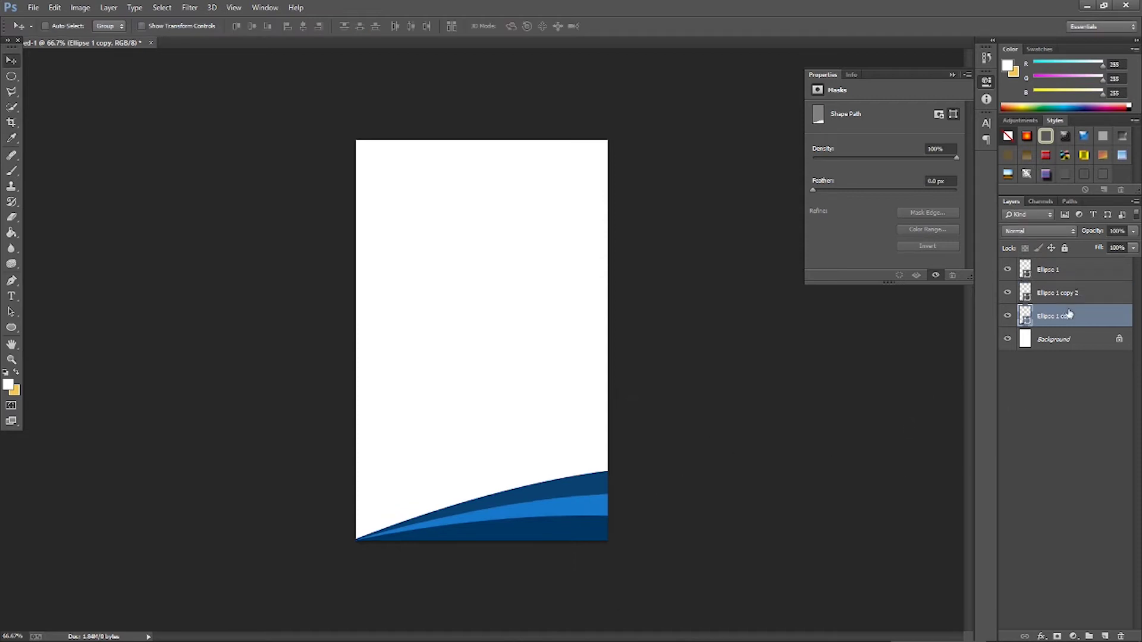
{"action": "left_click", "coordinate": [1057, 295], "text": "shift"}
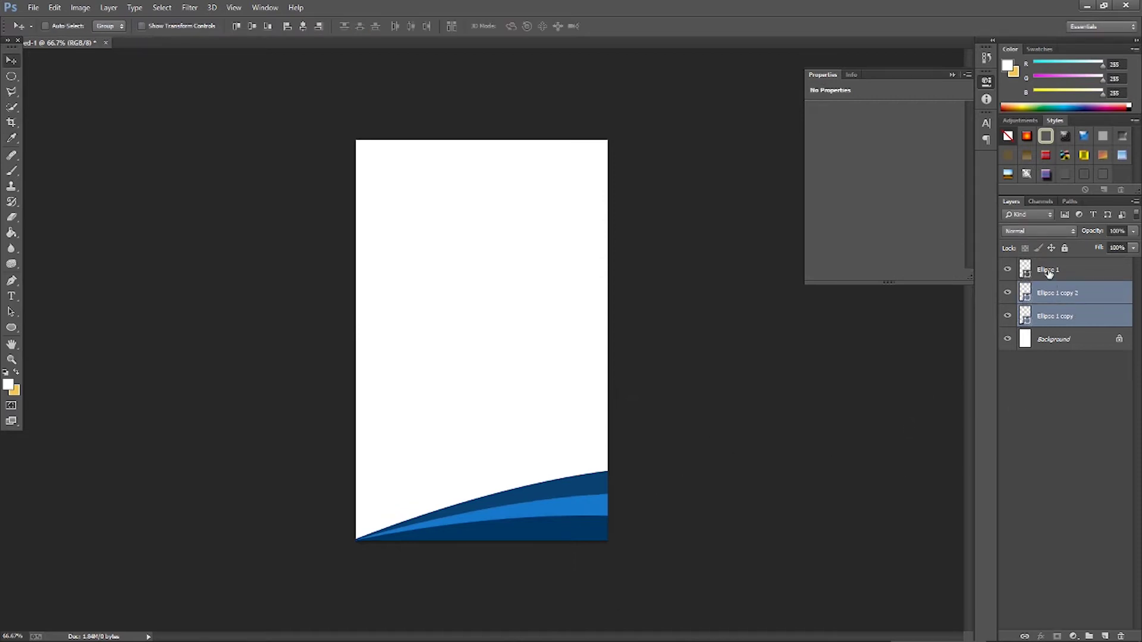
{"action": "left_click", "coordinate": [1050, 273], "text": "shift"}
{"action": "left_click_drag", "start_coordinate": [1080, 436], "coordinate": [1089, 636]}
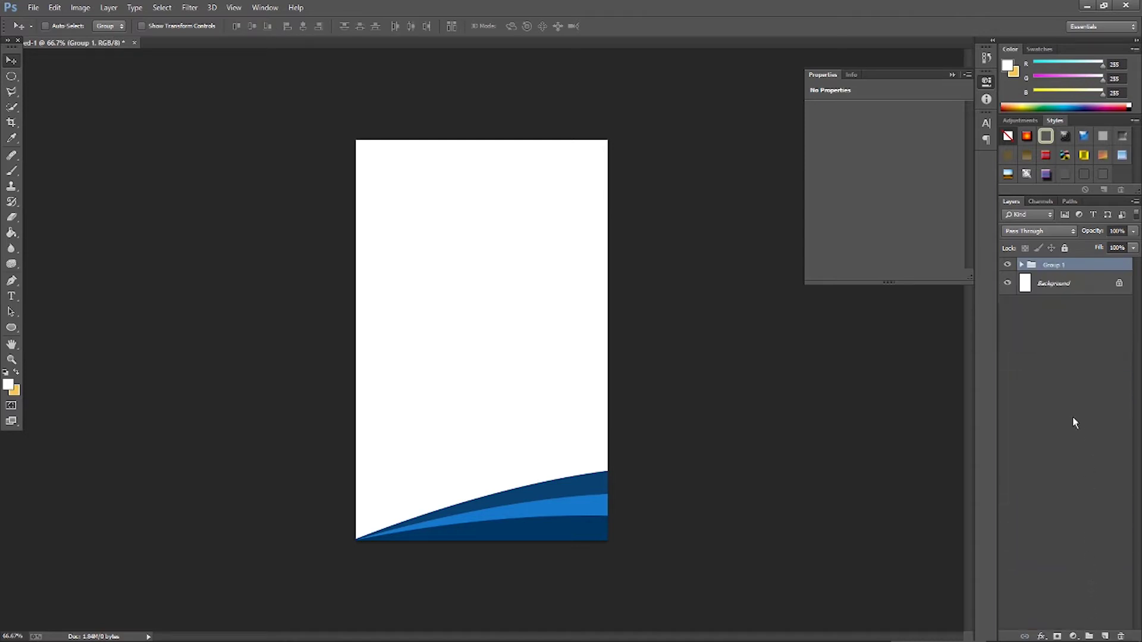
{"action": "left_click_drag", "start_coordinate": [523, 284], "coordinate": [524, 279]}
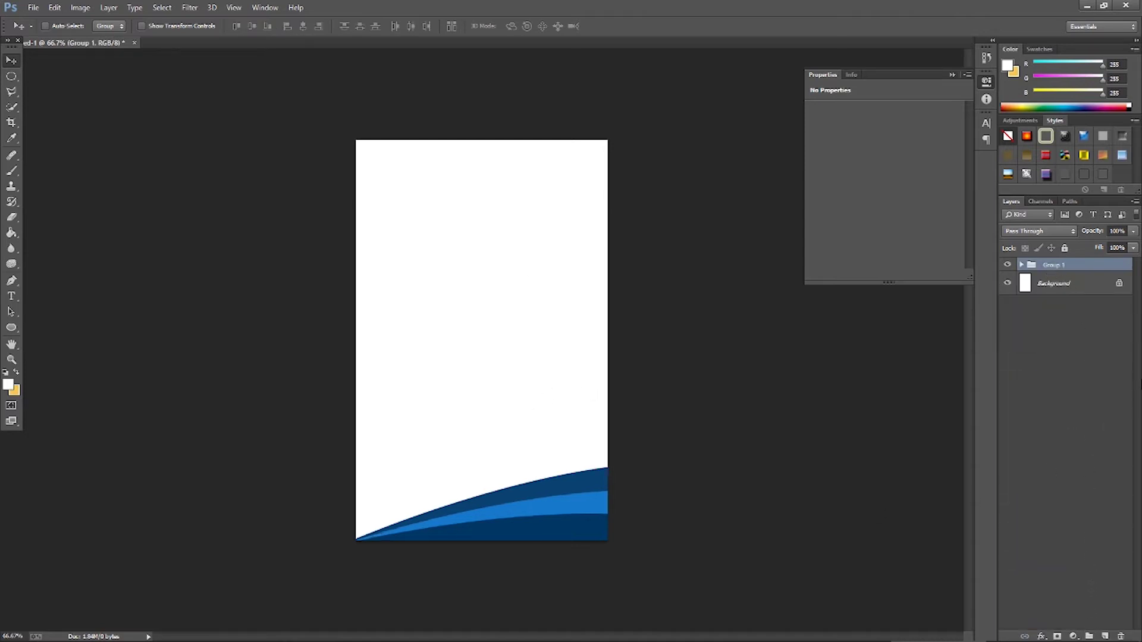
{"action": "left_click_drag", "start_coordinate": [1066, 265], "coordinate": [1103, 635]}
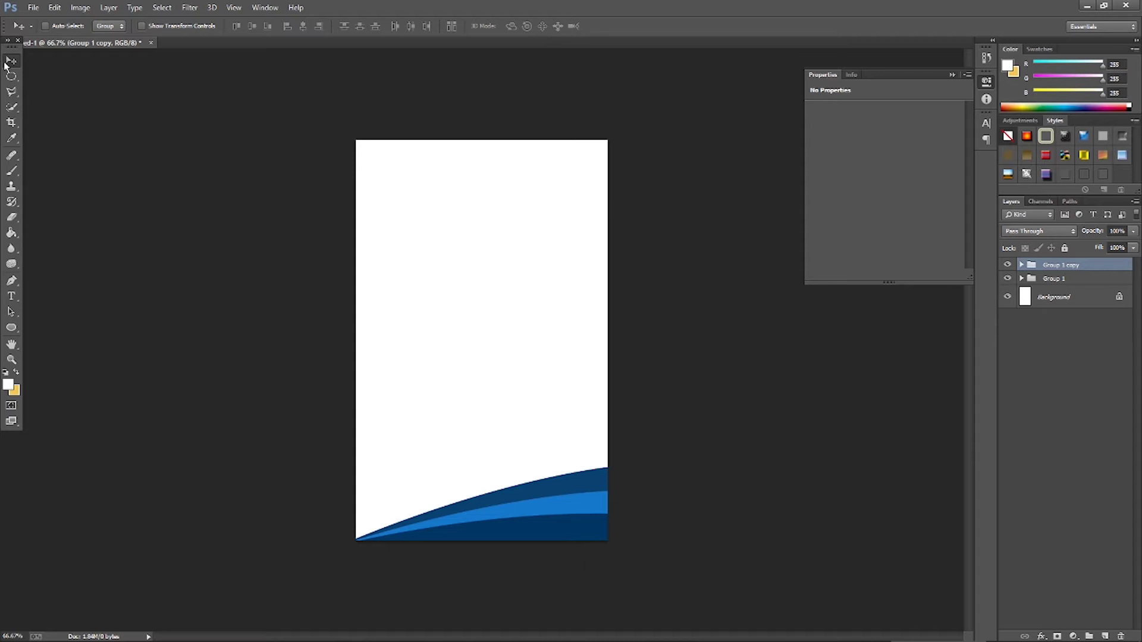
Move the copied wave group up and flip it vertically and horizontally in Free Transform.
{"action": "left_click_drag", "start_coordinate": [474, 513], "coordinate": [465, 242]}
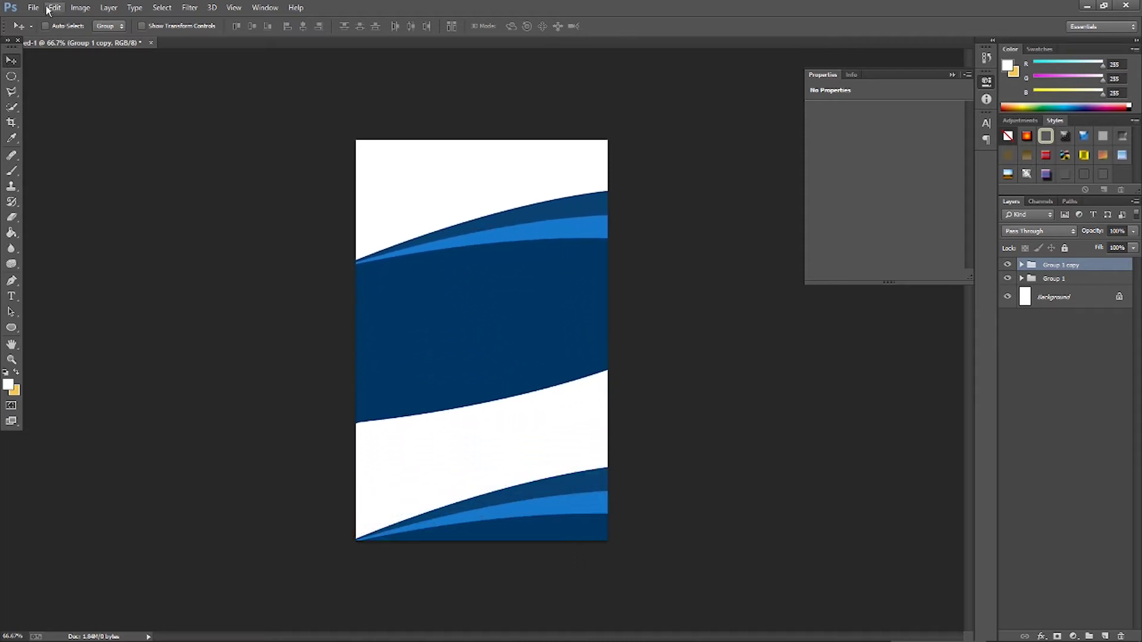
{"action": "left_click", "coordinate": [50, 8]}
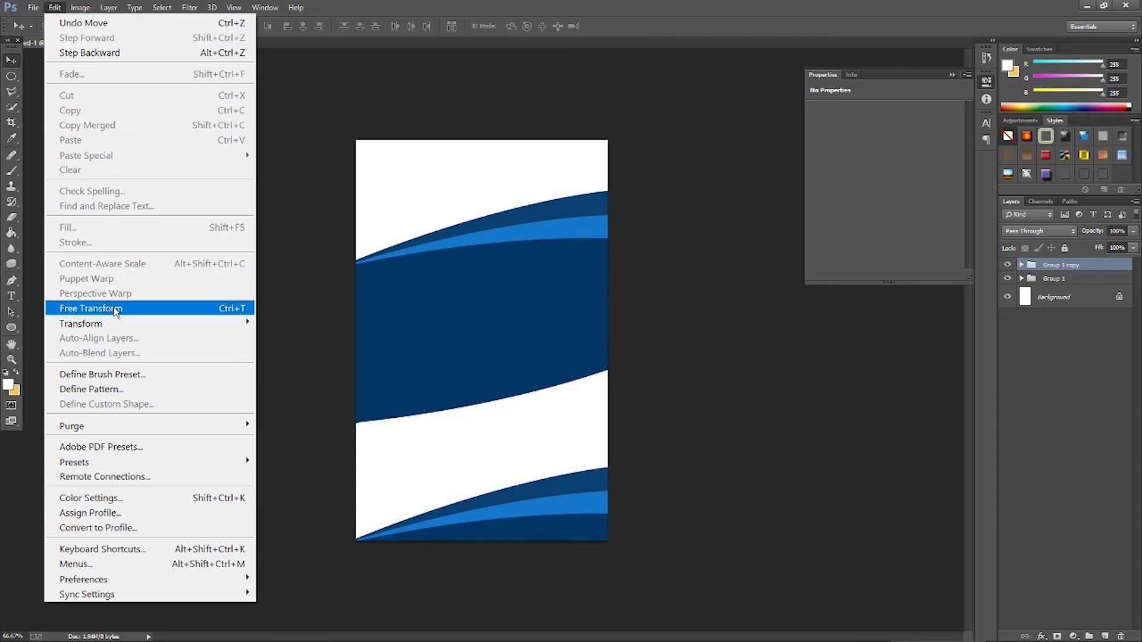
{"action": "left_click", "coordinate": [116, 309]}
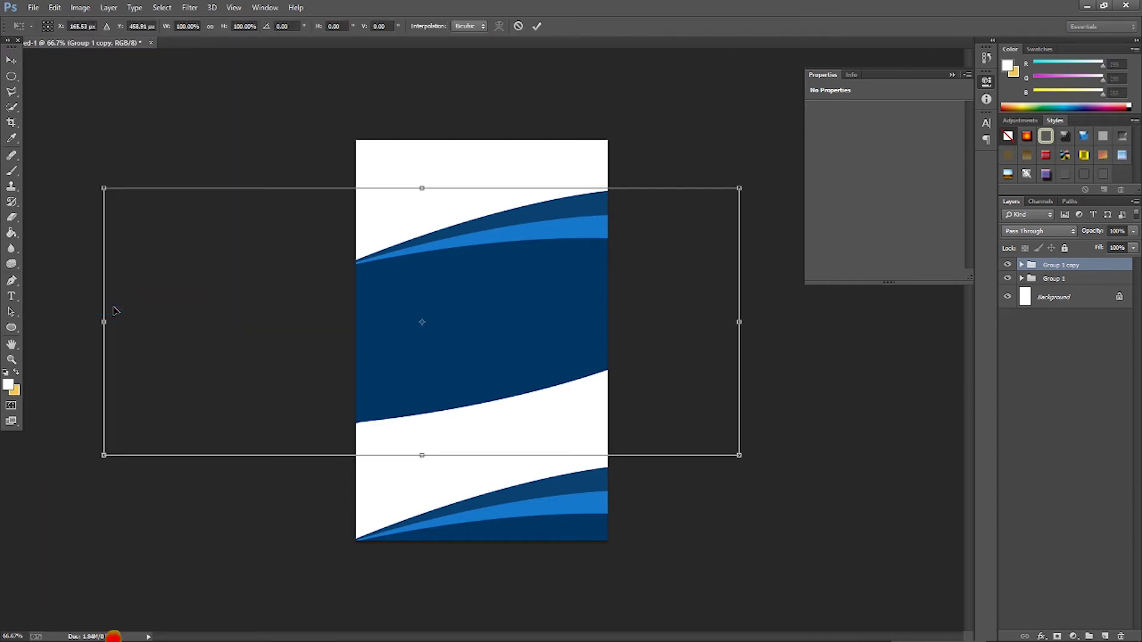
{"action": "right_click", "coordinate": [475, 319]}
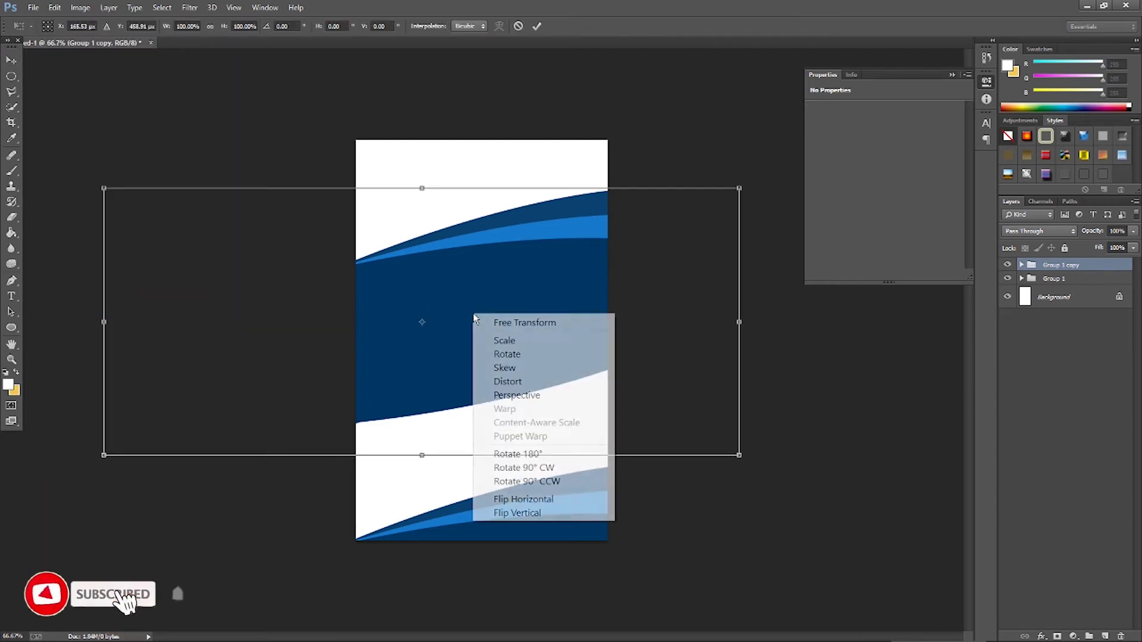
{"action": "left_click", "coordinate": [539, 514]}
{"action": "left_click_drag", "start_coordinate": [536, 367], "coordinate": [520, 244]}
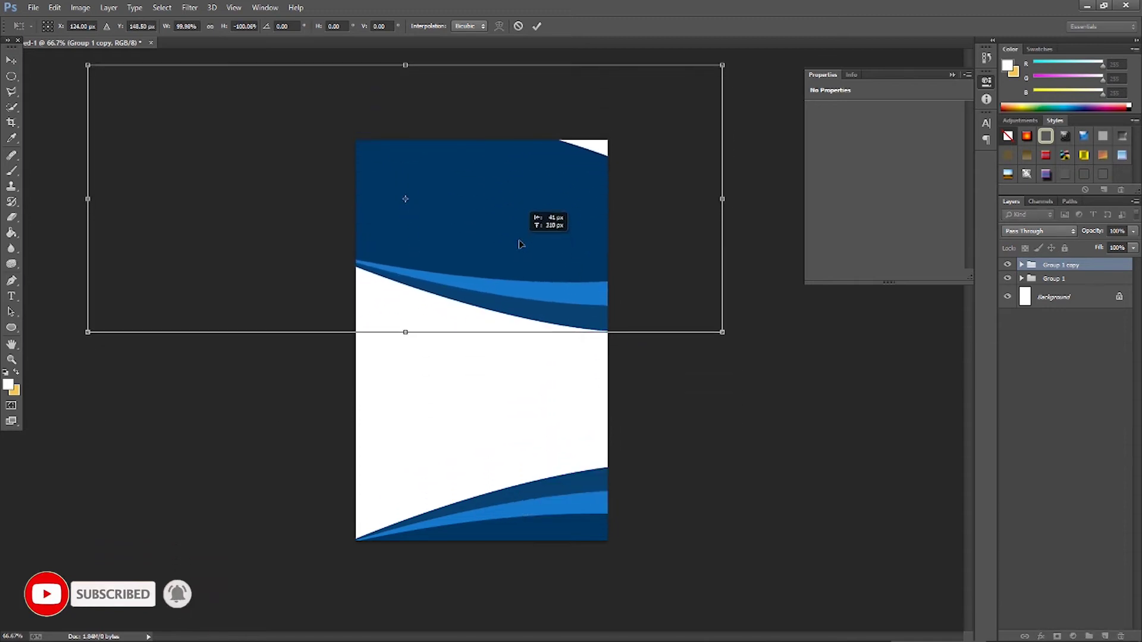
{"action": "right_click", "coordinate": [519, 244]}
{"action": "left_click", "coordinate": [565, 426]}
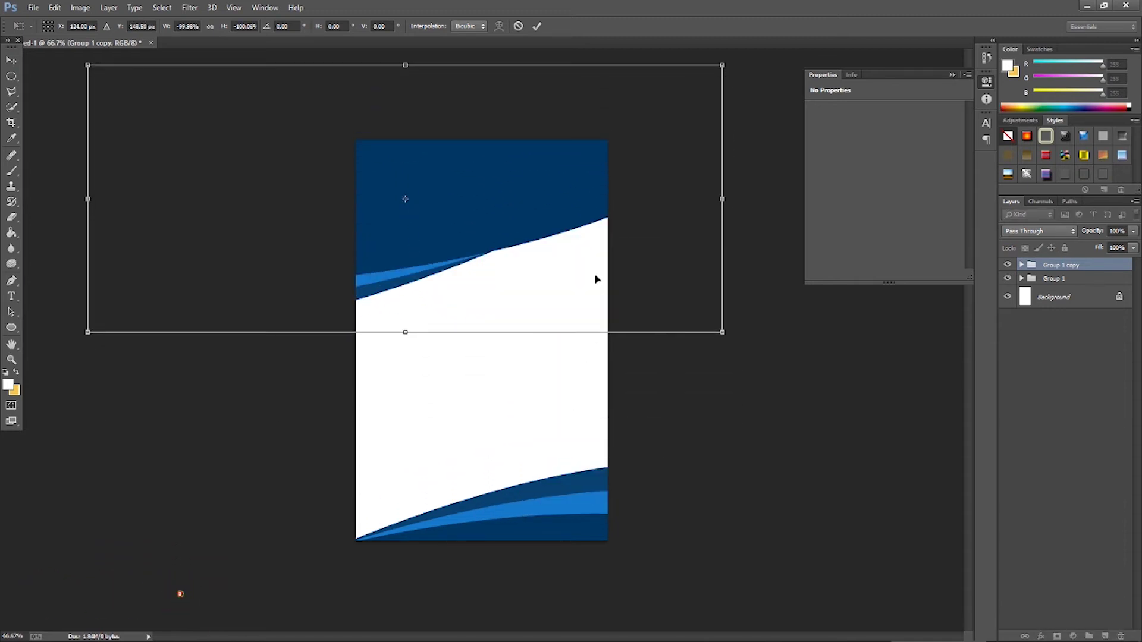
Rotate the mirrored waves and move them up to the card's top edge.
{"action": "left_click_drag", "start_coordinate": [507, 225], "coordinate": [547, 369]}
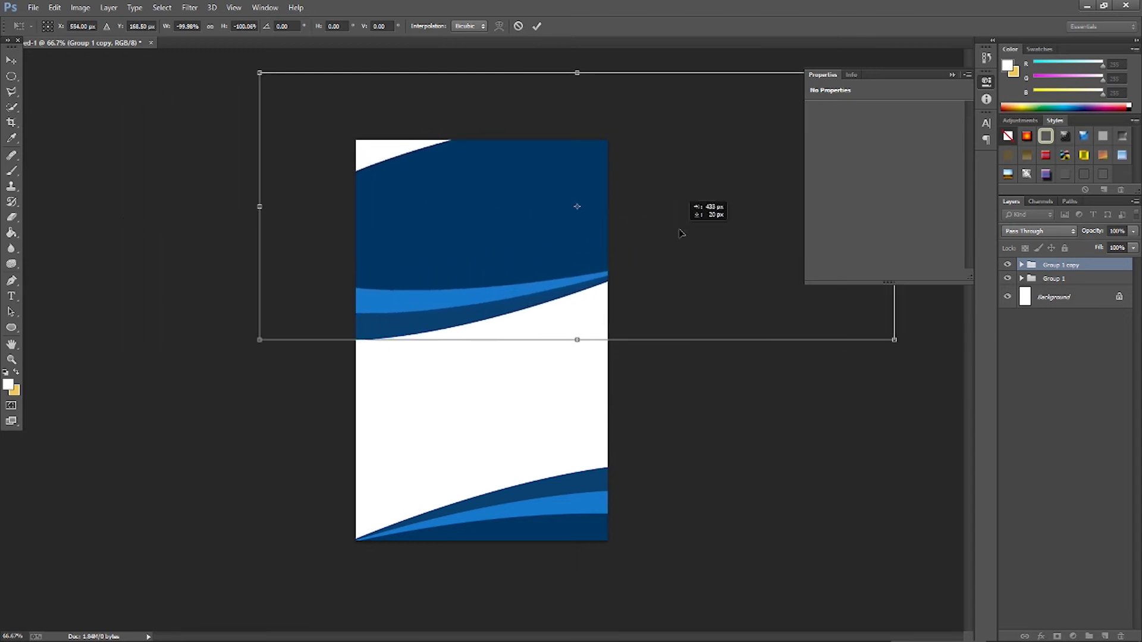
{"action": "left_click_drag", "start_coordinate": [787, 221], "coordinate": [768, 175]}
{"action": "left_click_drag", "start_coordinate": [453, 331], "coordinate": [477, 229]}
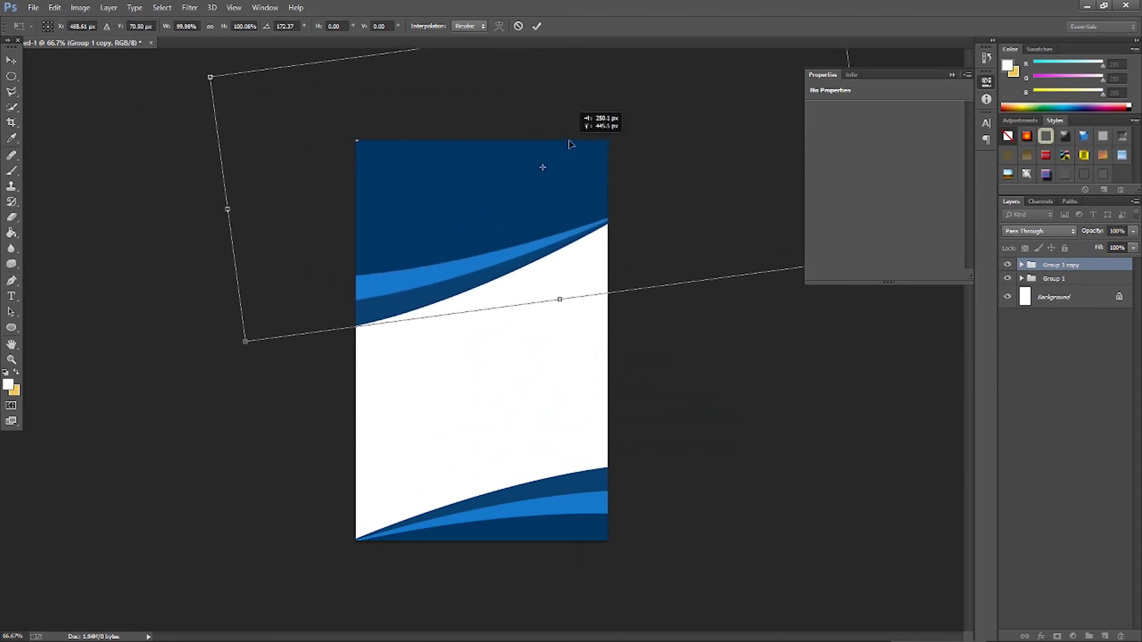
{"action": "left_click_drag", "start_coordinate": [786, 179], "coordinate": [719, 158]}
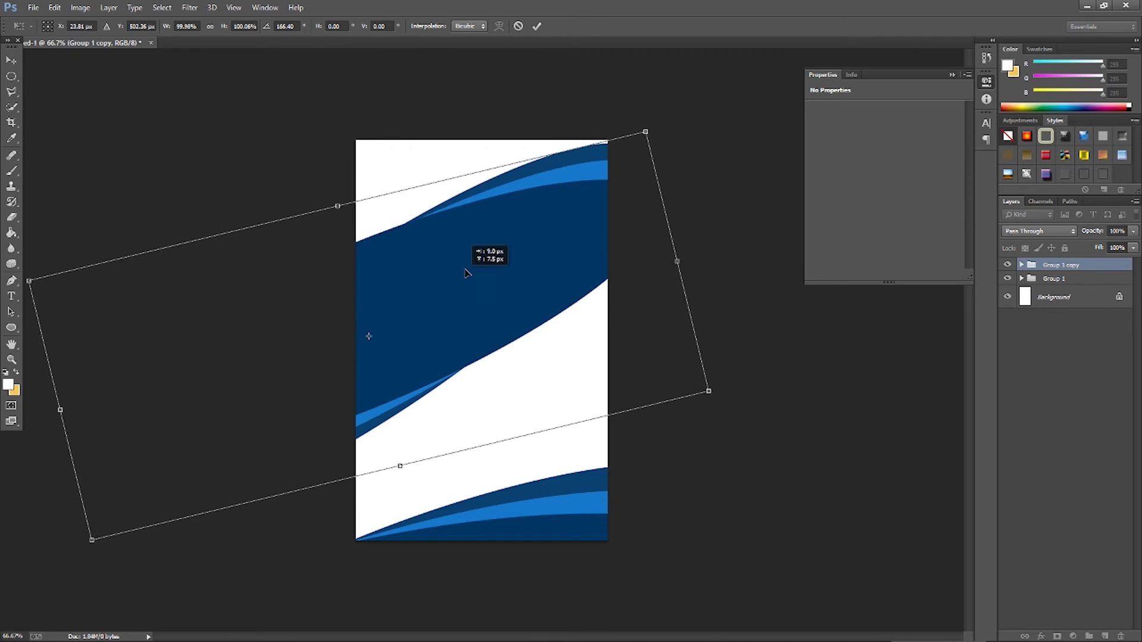
{"action": "left_click_drag", "start_coordinate": [473, 261], "coordinate": [630, 90]}
{"action": "mouse_move", "coordinate": [572, 180]}
{"action": "left_mouse_down"}
{"action": "mouse_move", "coordinate": [594, 180]}
{"action": "mouse_move", "coordinate": [543, 209]}
{"action": "mouse_move", "coordinate": [534, 180]}
{"action": "left_mouse_up"}
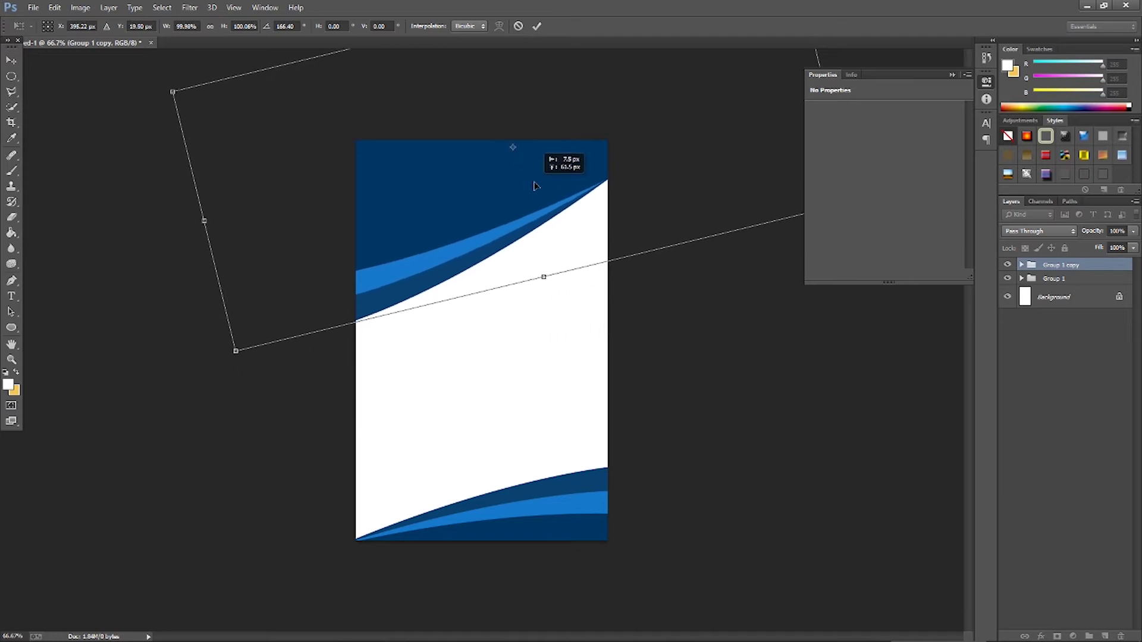
Fine-tune the top waves' angle, width and position, then apply the transform.
{"action": "left_click_drag", "start_coordinate": [162, 312], "coordinate": [173, 324]}
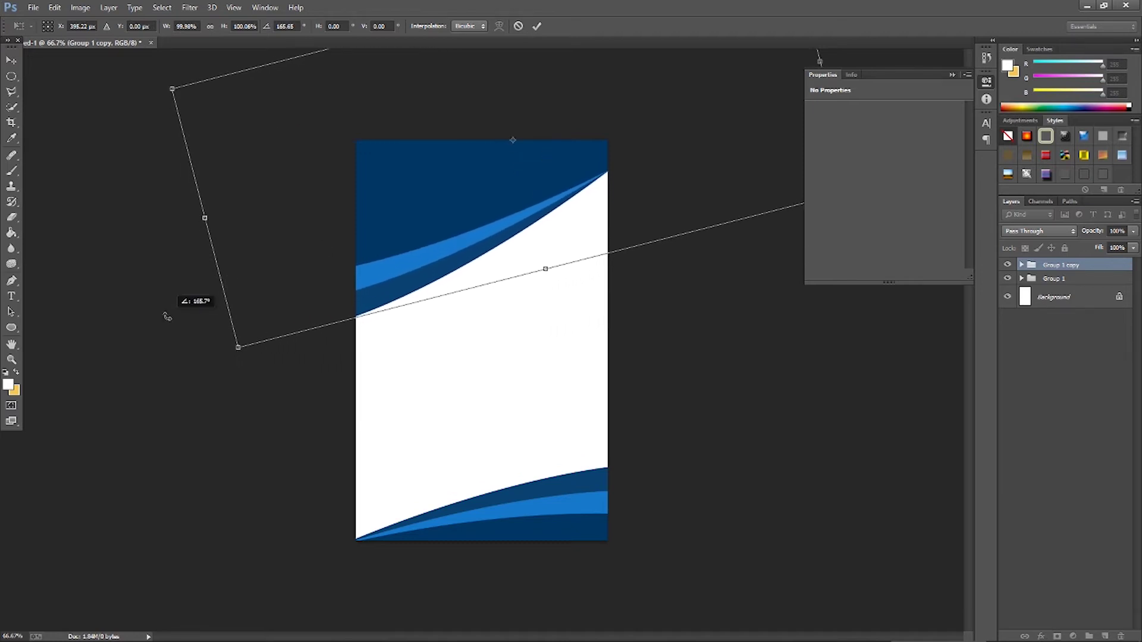
{"action": "left_click_drag", "start_coordinate": [453, 257], "coordinate": [456, 254]}
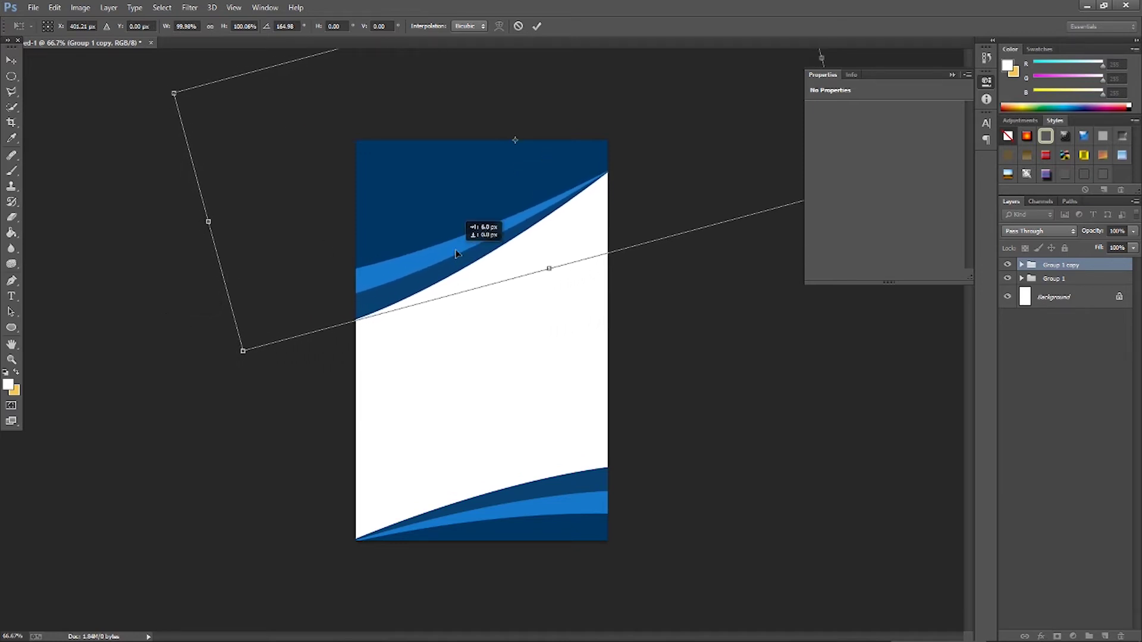
{"action": "left_click_drag", "start_coordinate": [237, 357], "coordinate": [230, 336]}
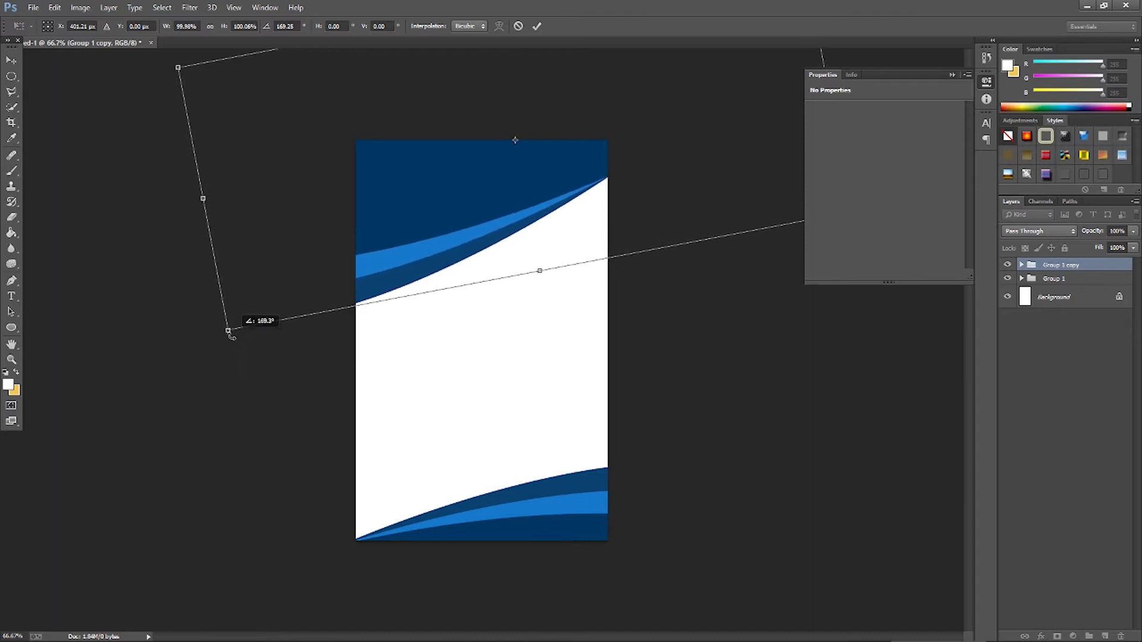
{"action": "left_click_drag", "start_coordinate": [919, 332], "coordinate": [917, 310]}
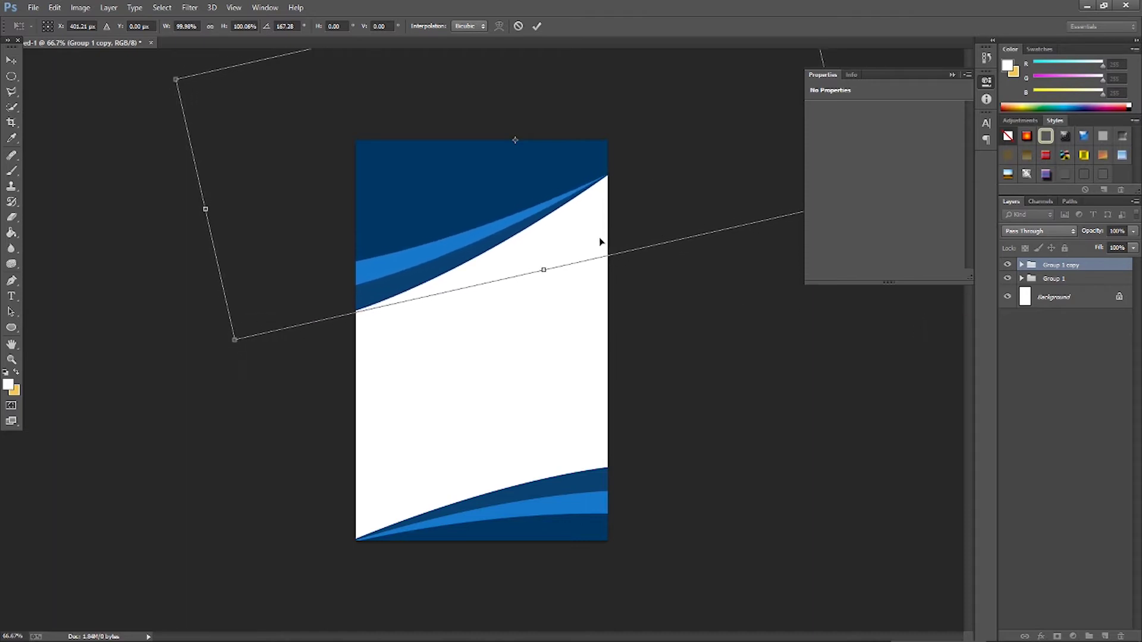
{"action": "left_click_drag", "start_coordinate": [205, 210], "coordinate": [190, 205]}
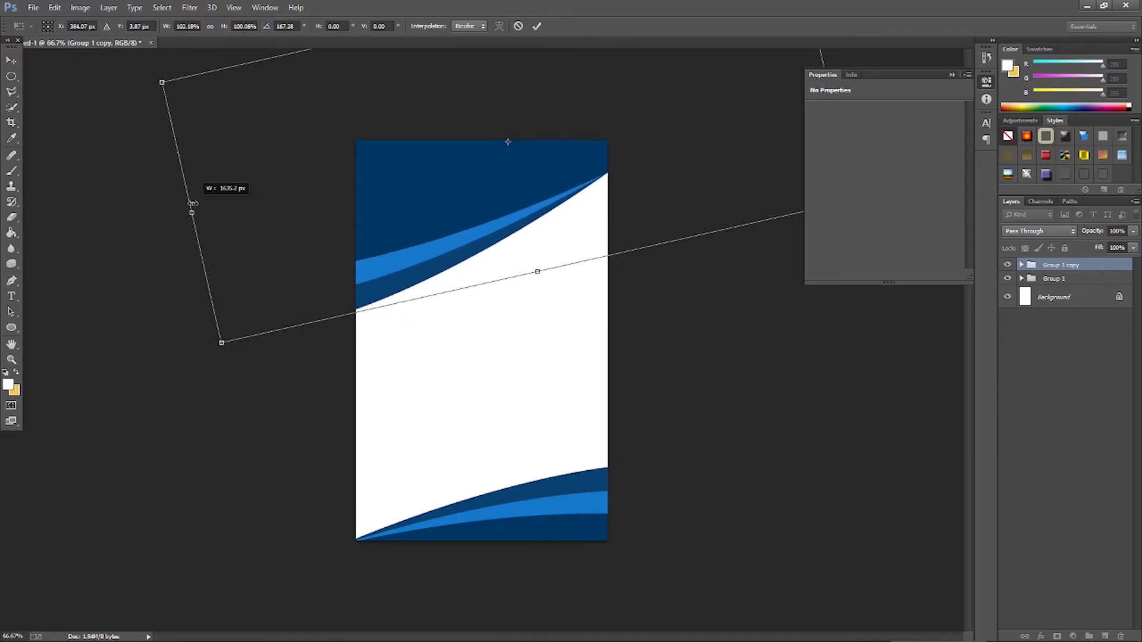
{"action": "left_click_drag", "start_coordinate": [191, 205], "coordinate": [199, 211]}
{"action": "left_click_drag", "start_coordinate": [228, 357], "coordinate": [226, 349]}
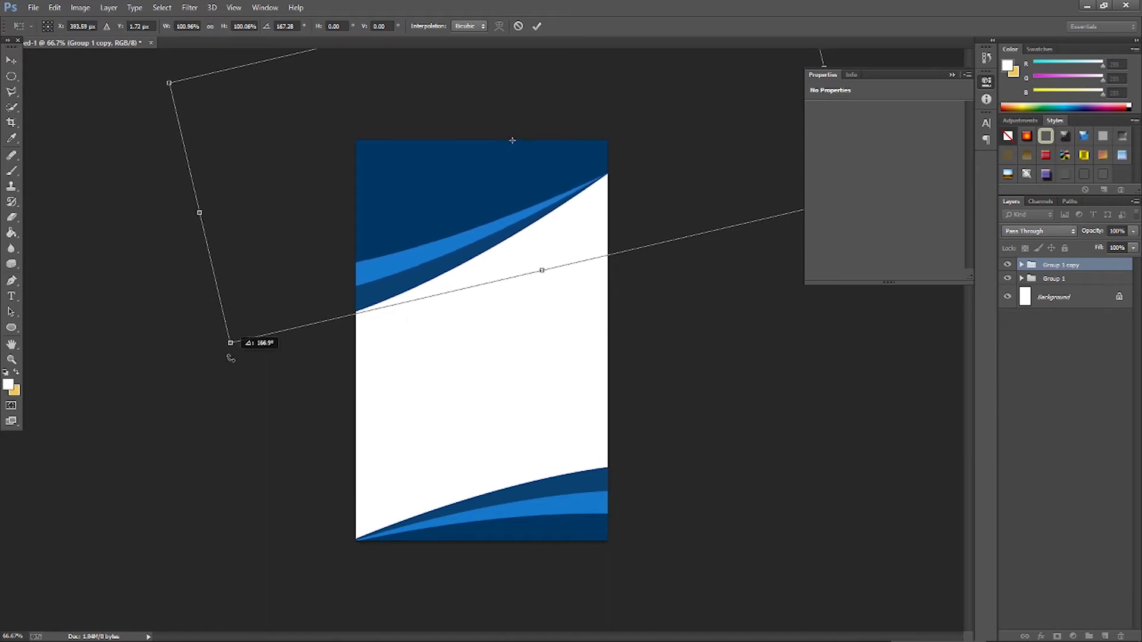
{"action": "left_click_drag", "start_coordinate": [442, 262], "coordinate": [443, 255]}
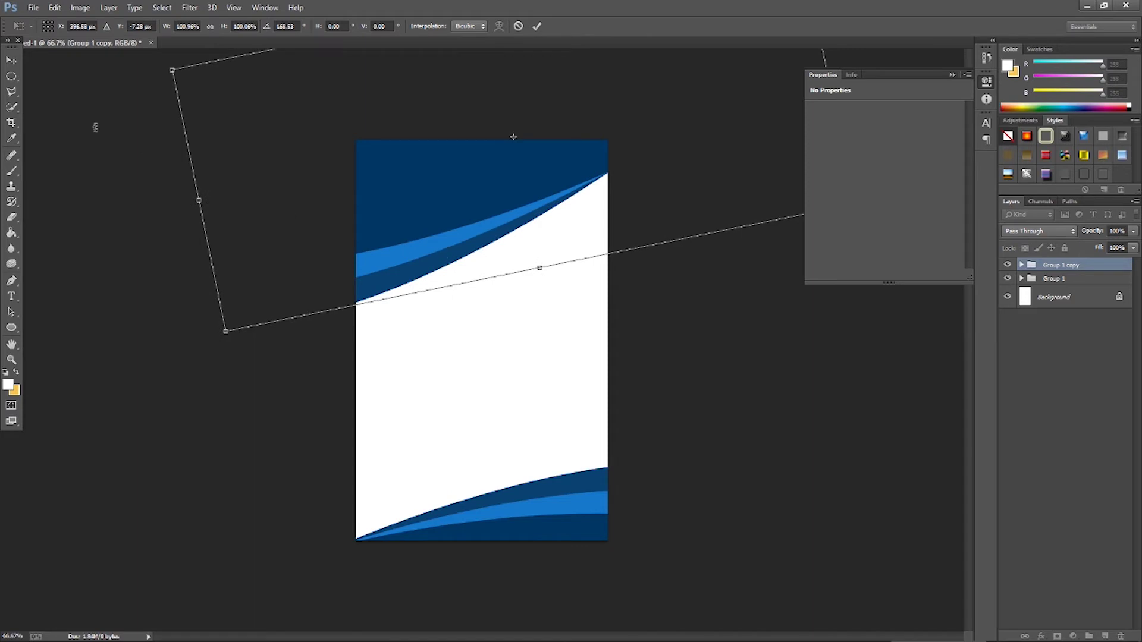
{"action": "left_click", "coordinate": [11, 60]}
{"action": "left_click", "coordinate": [527, 254]}
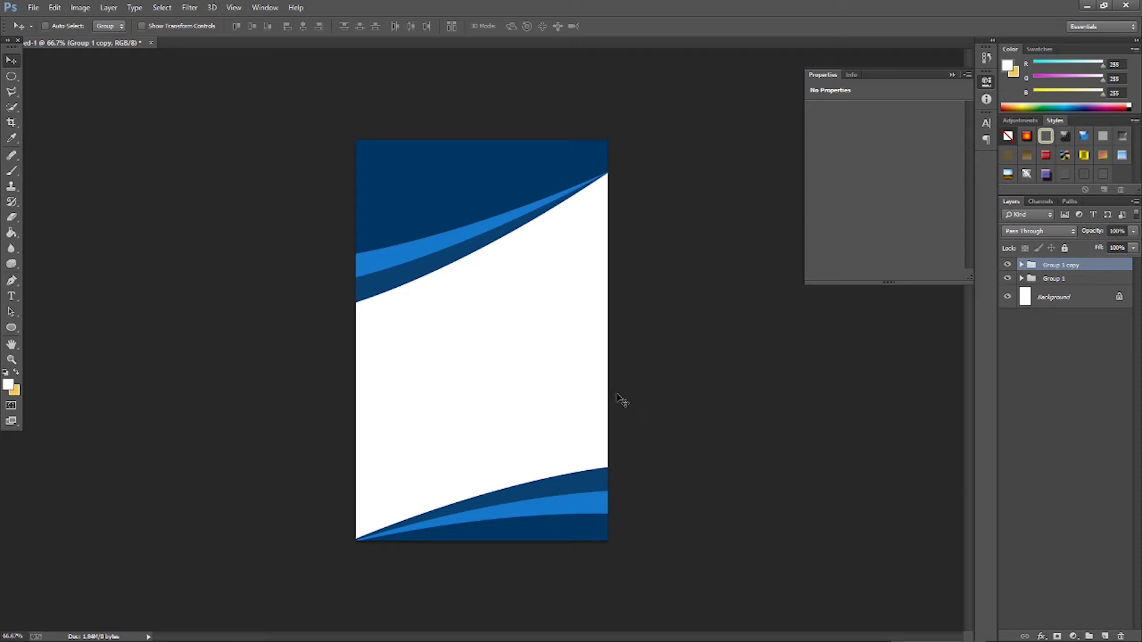
Draw a rounded rectangle photo frame on the card and fill it beige.
{"action": "left_click", "coordinate": [11, 328]}
{"action": "right_click", "coordinate": [11, 328]}
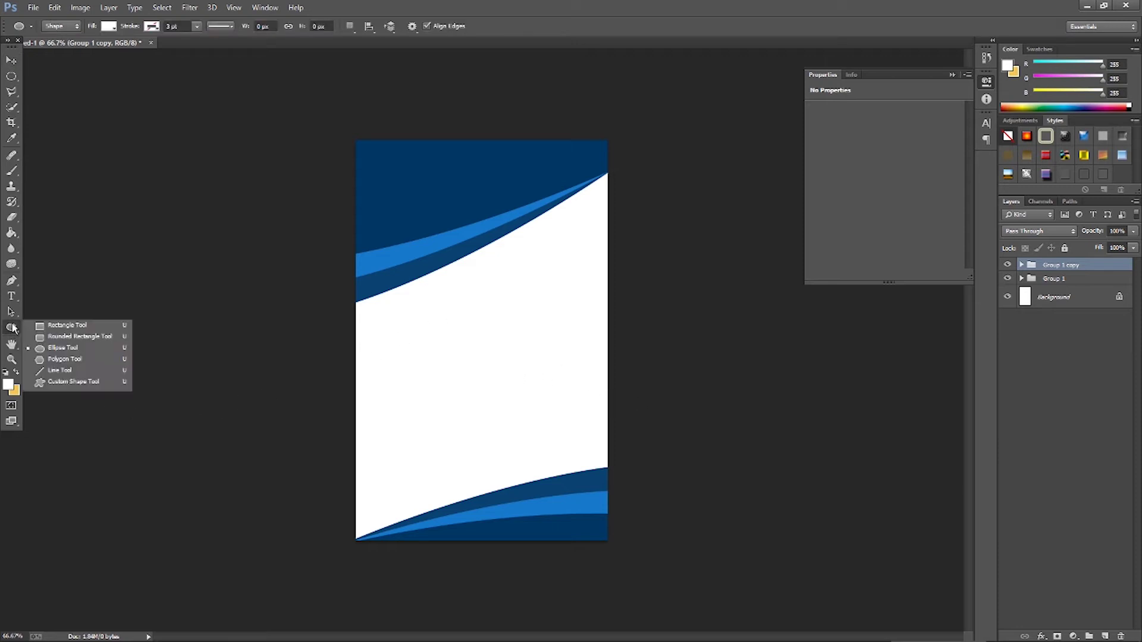
{"action": "left_click", "coordinate": [48, 339]}
{"action": "left_click_drag", "start_coordinate": [430, 241], "coordinate": [509, 330]}
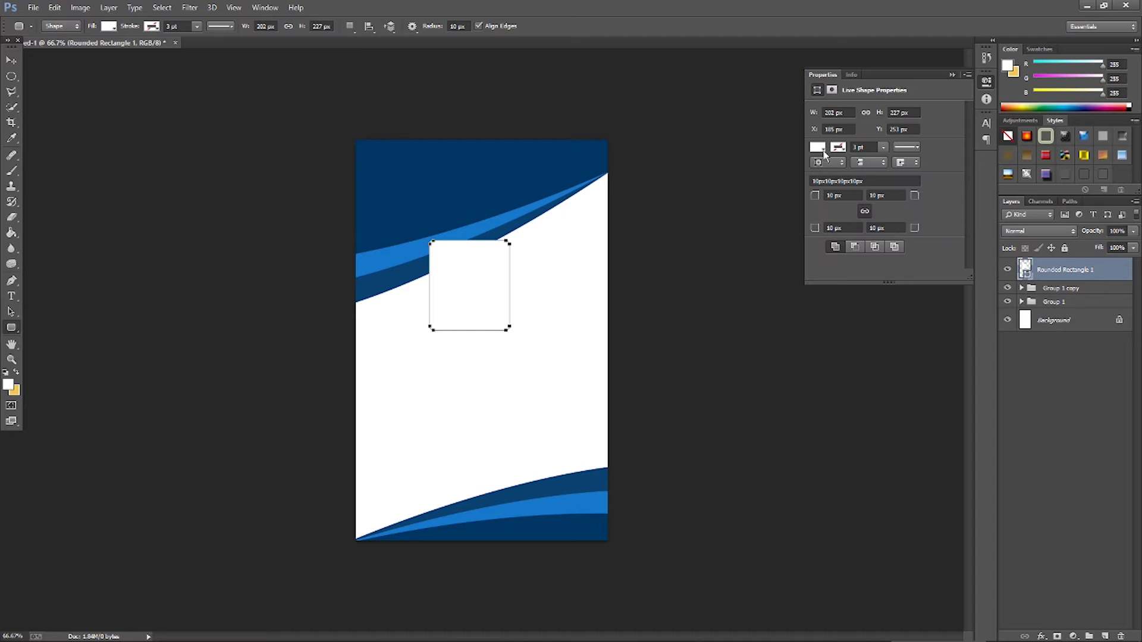
{"action": "left_click", "coordinate": [823, 150]}
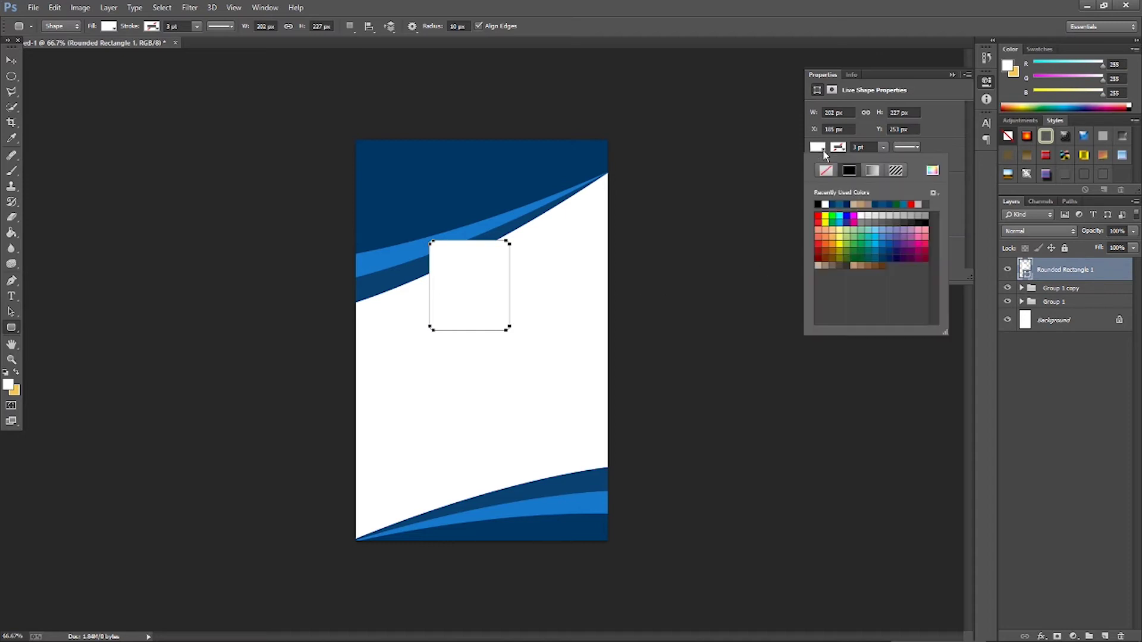
{"action": "left_click", "coordinate": [820, 267]}
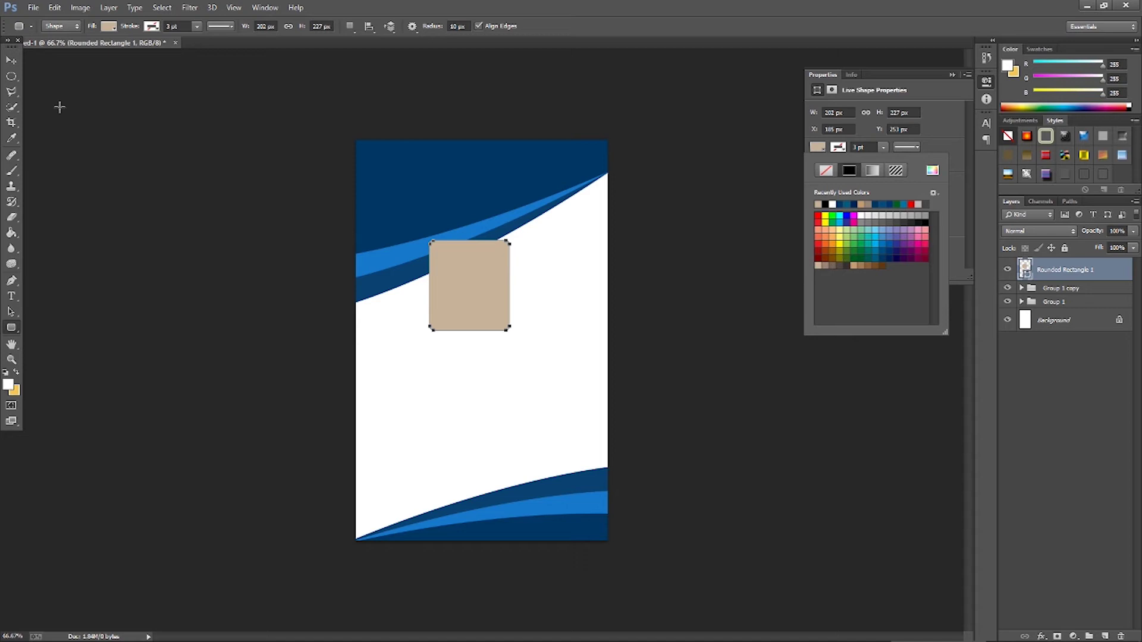
Position the beige rectangle near the card's top centre over the header wave.
{"action": "left_click", "coordinate": [13, 61]}
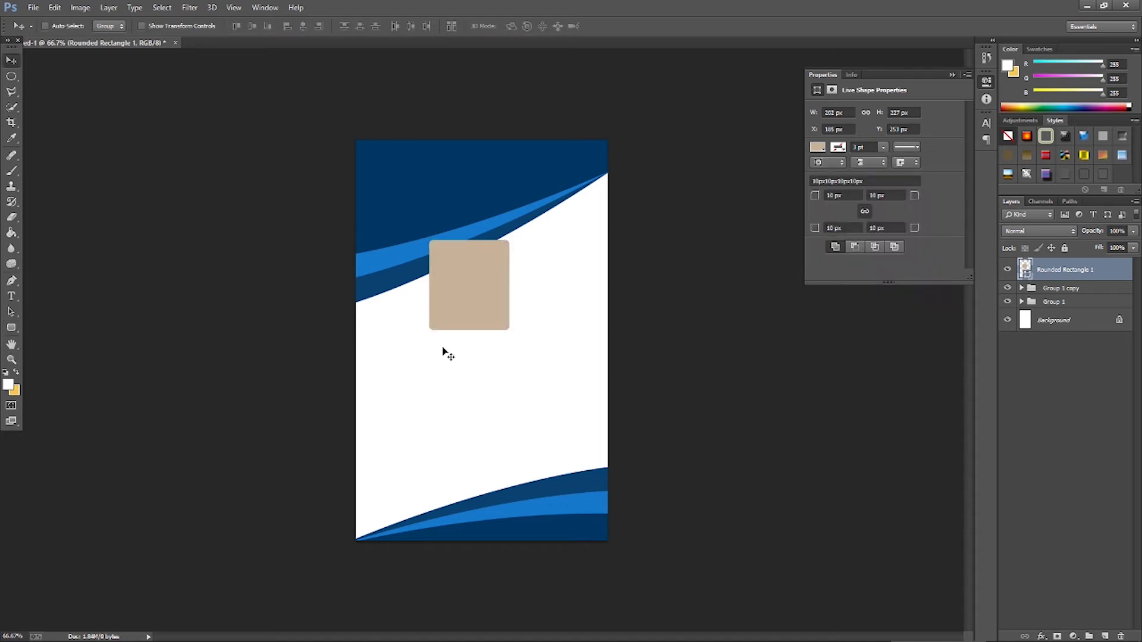
{"action": "left_click_drag", "start_coordinate": [488, 292], "coordinate": [494, 261]}
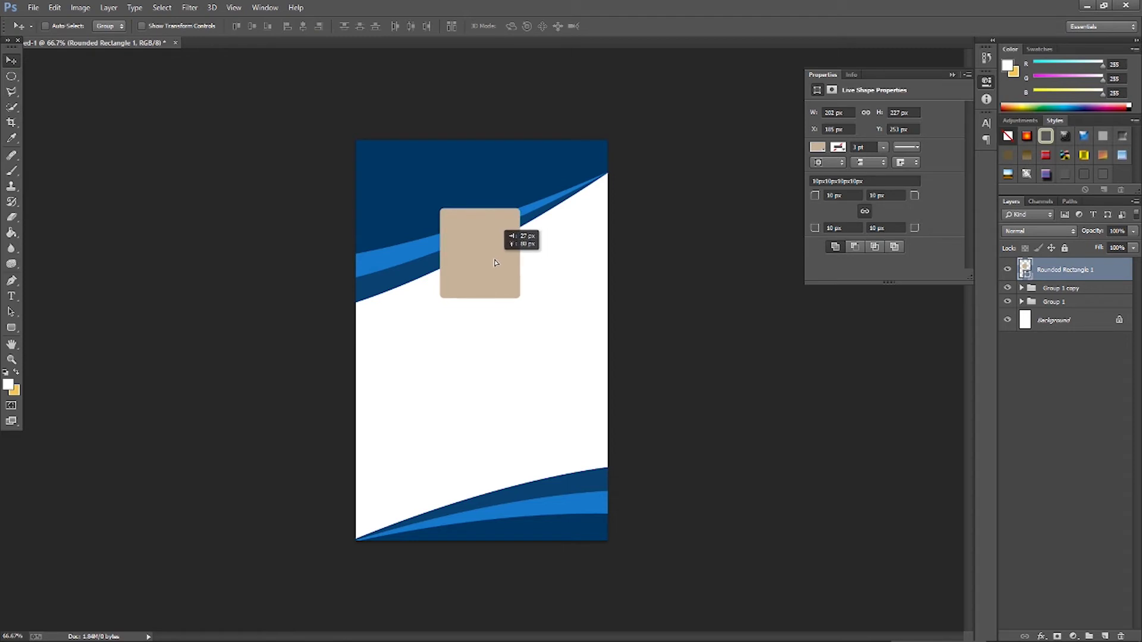
{"action": "key", "text": "Left"}
{"action": "key", "text": "Left"}
{"action": "key", "text": "Left"}
{"action": "key", "text": "Left"}
{"action": "key", "text": "Left"}
{"action": "key", "text": "Left"}
{"action": "key", "text": "Up"}
{"action": "key", "text": "Up"}
{"action": "key", "text": "Up"}
{"action": "key", "text": "Up"}
{"action": "key", "text": "Left"}
{"action": "key", "text": "Left"}
{"action": "key", "text": "Left"}
{"action": "key", "text": "Left"}
{"action": "key", "text": "Left"}
{"action": "key", "text": "Left"}
{"action": "key", "text": "Down"}
{"action": "key", "text": "Down"}
{"action": "key", "text": "Down"}
{"action": "key", "text": "Down"}
{"action": "key", "text": "Left"}
{"action": "key", "text": "Down"}
{"action": "key", "text": "Down"}
{"action": "key", "text": "Down"}
{"action": "key", "text": "Down"}
{"action": "key", "text": "Down"}
{"action": "key", "text": "Down"}
{"action": "key", "text": "Down"}
{"action": "key", "text": "Right"}
{"action": "key", "text": "Down"}
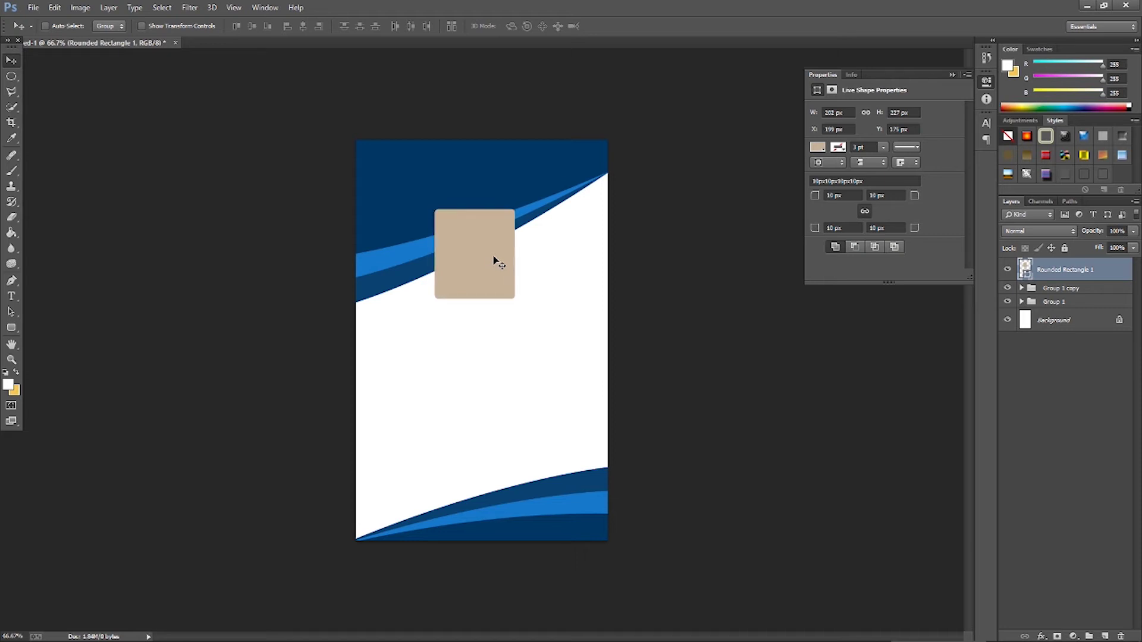
Start renaming the rounded rectangle layer.
{"action": "double_click", "coordinate": [1068, 270]}
{"action": "key", "text": "Return"}
{"action": "double_click", "coordinate": [1073, 271]}
Give the Rounded Rectangle 1 layer a black outside Stroke of about 3 px.
{"action": "double_click", "coordinate": [1123, 270]}
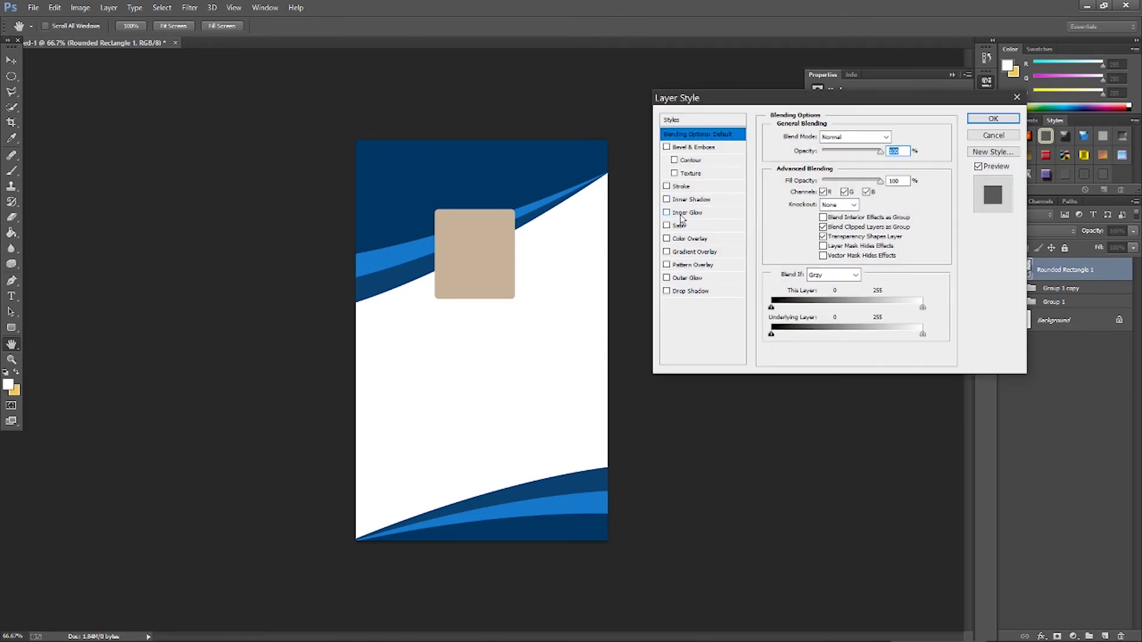
{"action": "left_click", "coordinate": [667, 186]}
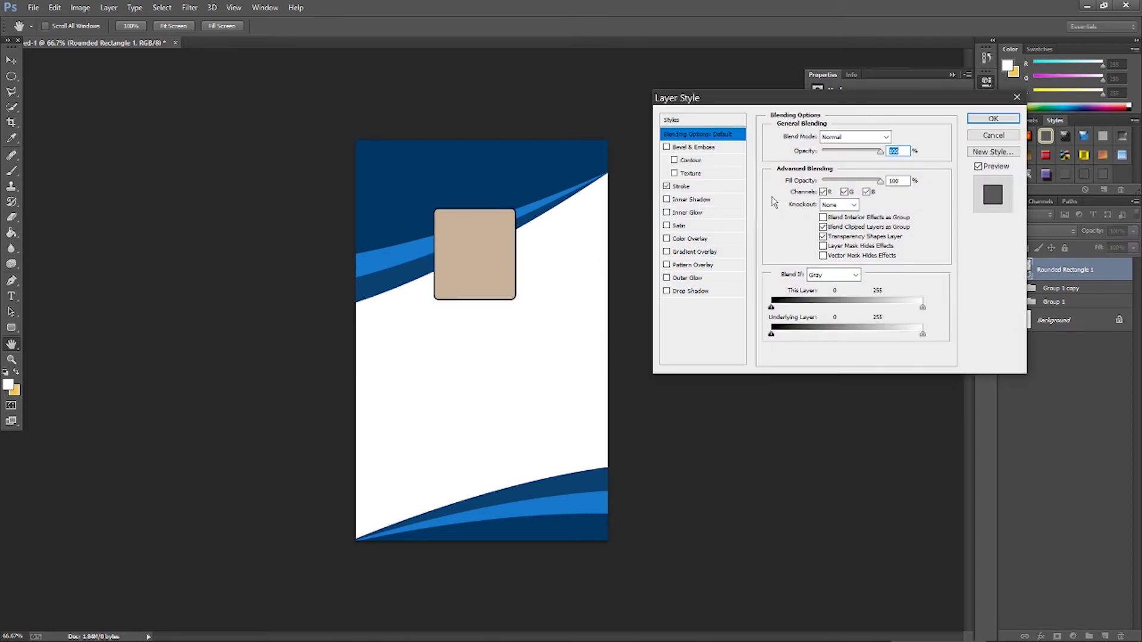
{"action": "left_click", "coordinate": [681, 187]}
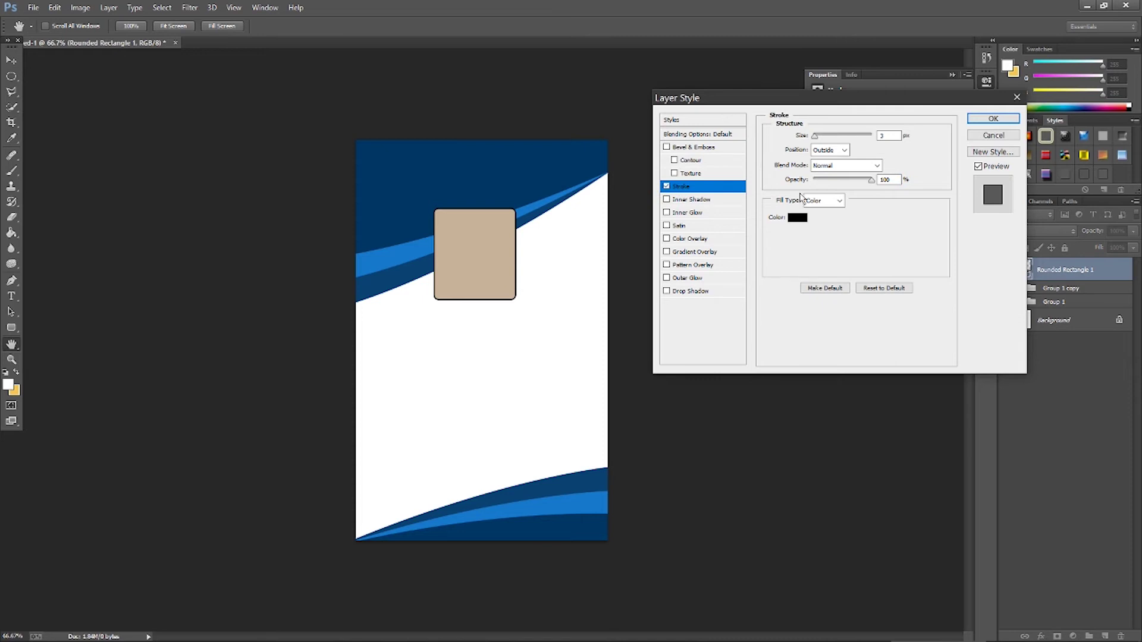
{"action": "left_click", "coordinate": [815, 136]}
{"action": "left_click_drag", "start_coordinate": [815, 138], "coordinate": [818, 142]}
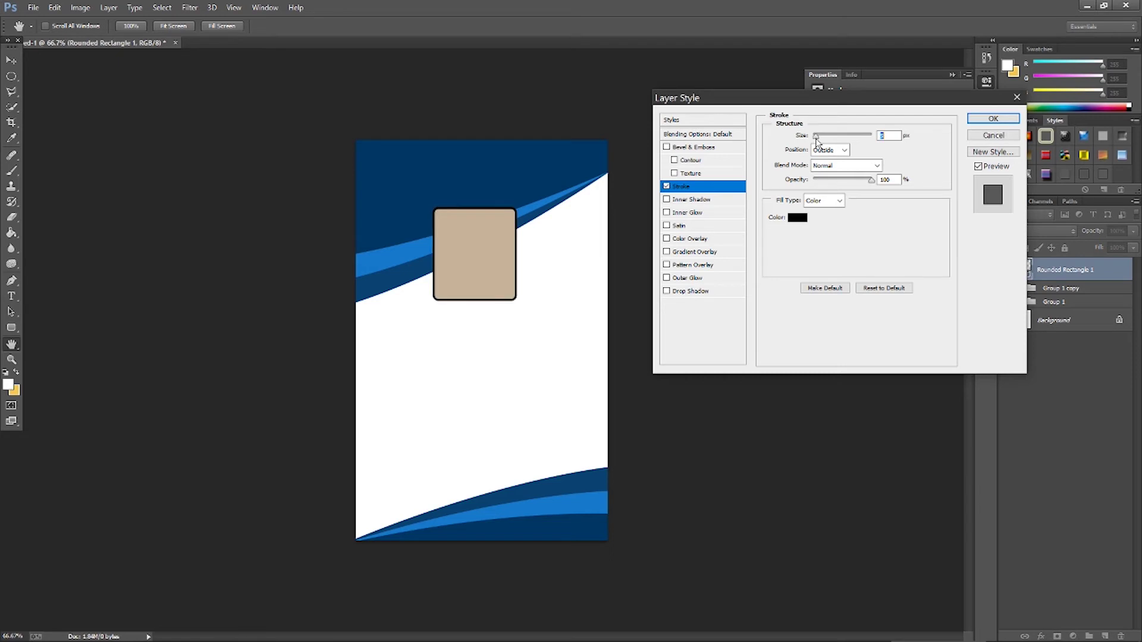
{"action": "left_click", "coordinate": [976, 125]}
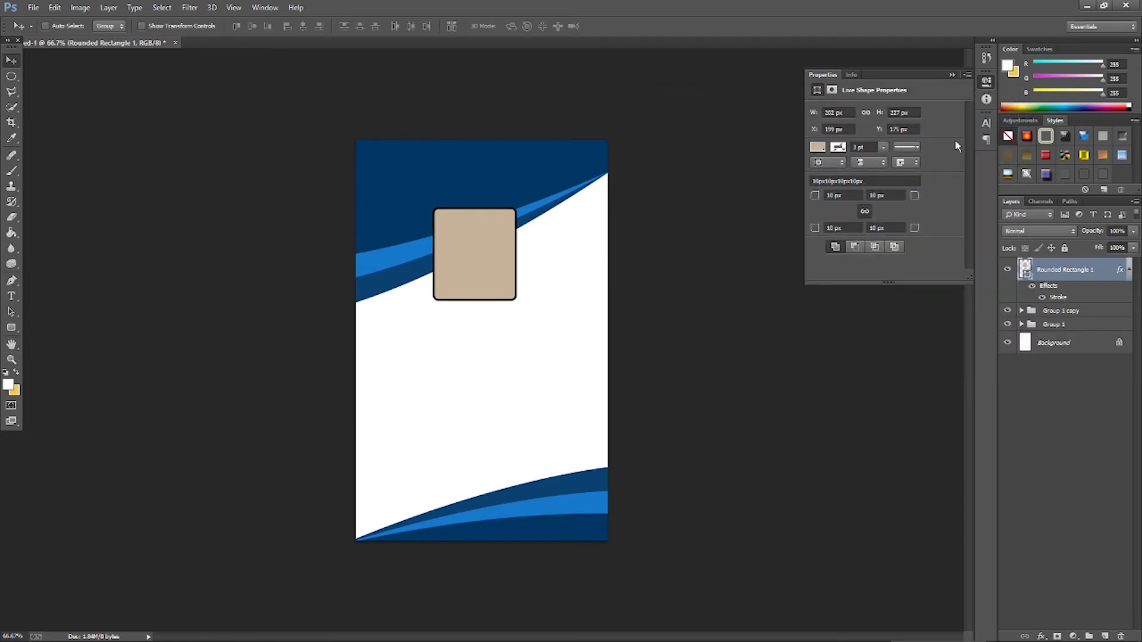
Open the portrait photo from the Pictures folder.
{"action": "left_click", "coordinate": [952, 75]}
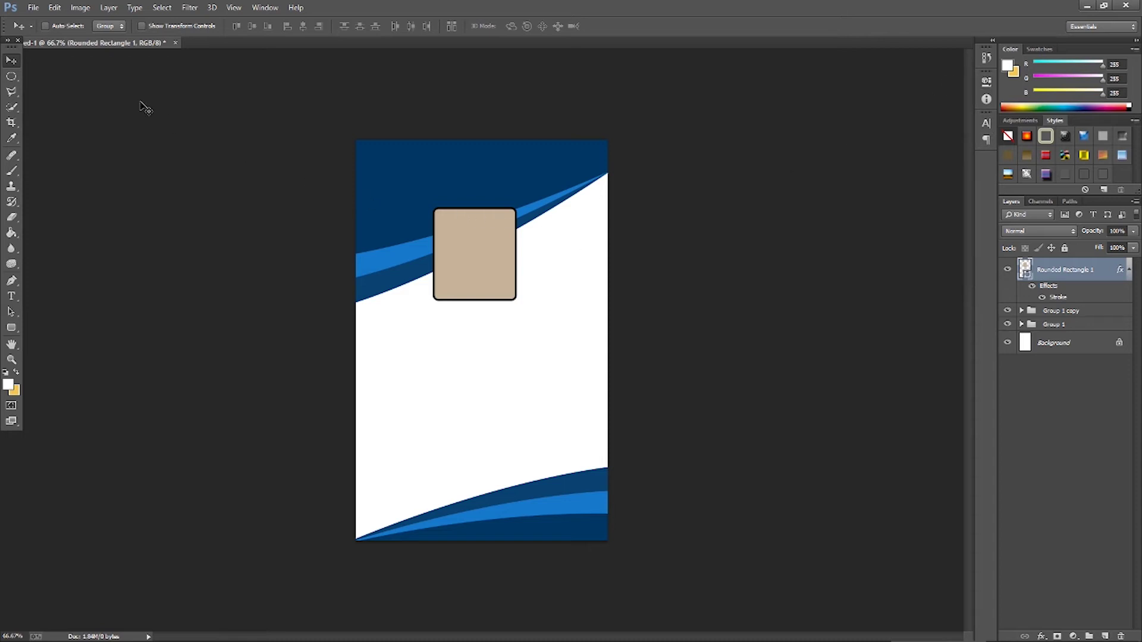
{"action": "left_click", "coordinate": [34, 7]}
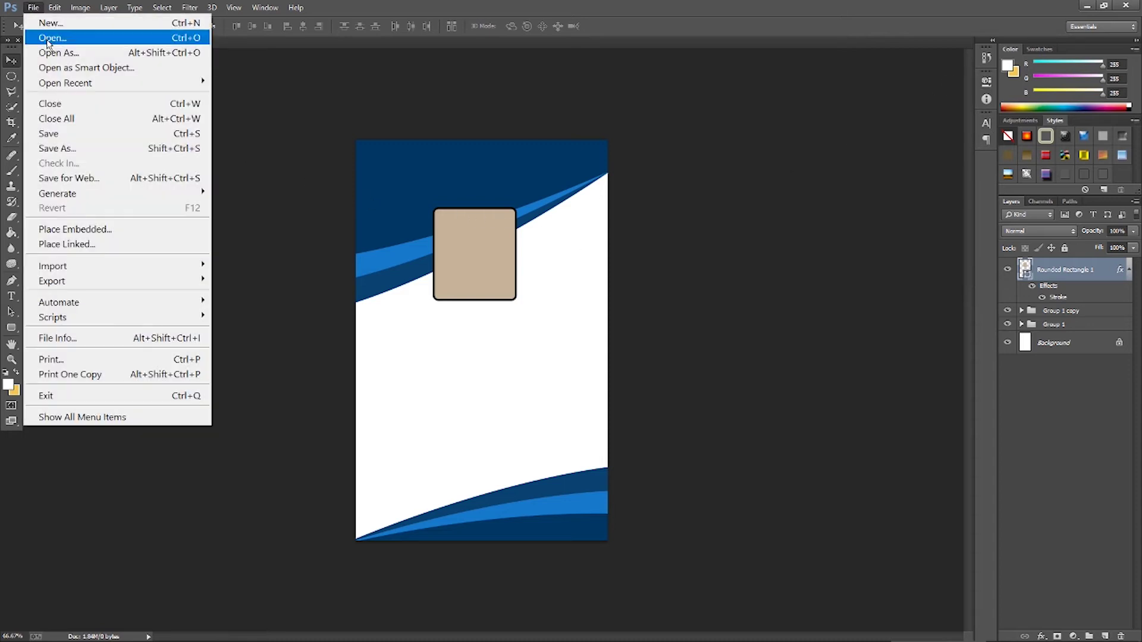
{"action": "left_click", "coordinate": [52, 37]}
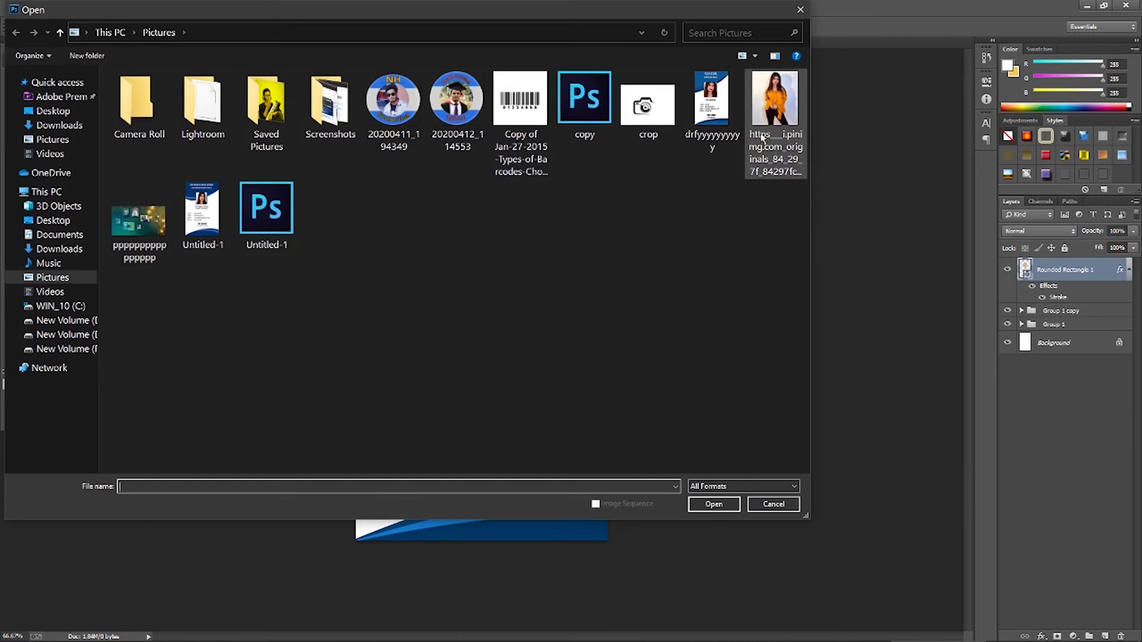
{"action": "left_click", "coordinate": [775, 113]}
{"action": "left_click", "coordinate": [731, 507]}
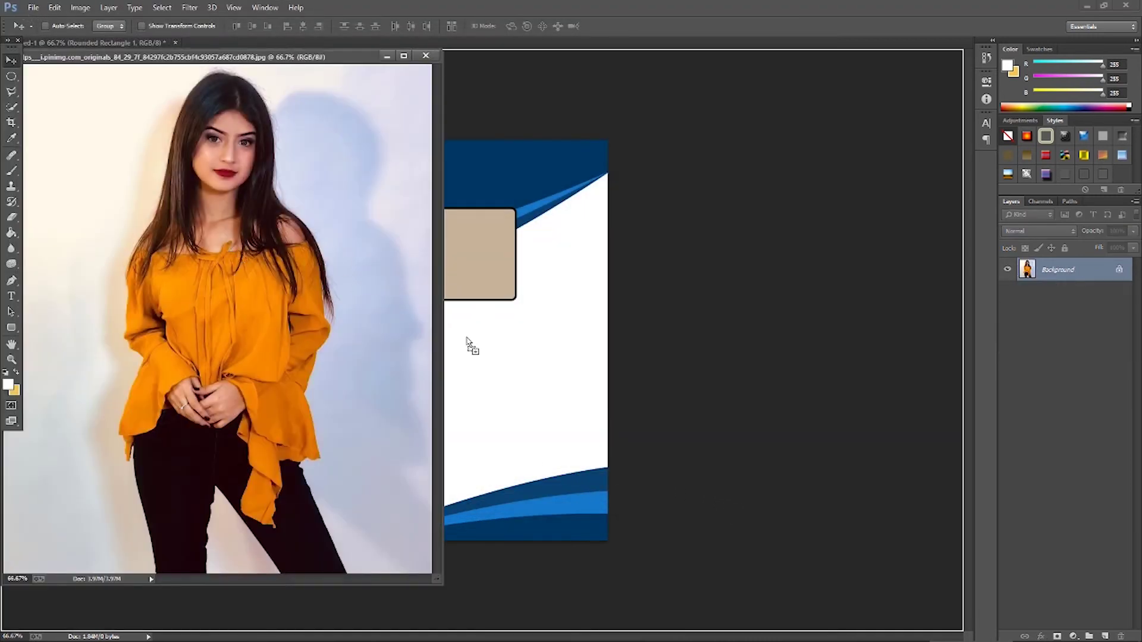
Drag the portrait onto the card as Layer 1, close its document, and shift it up.
{"action": "left_click_drag", "start_coordinate": [238, 256], "coordinate": [477, 345]}
{"action": "left_click", "coordinate": [426, 55]}
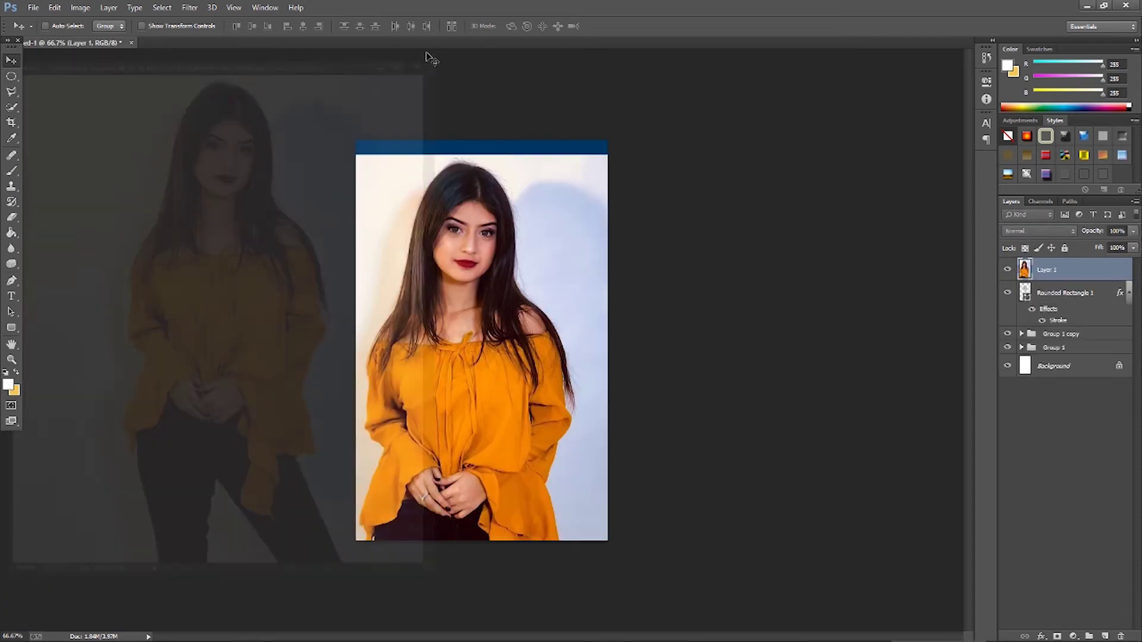
{"action": "left_click_drag", "start_coordinate": [458, 285], "coordinate": [458, 278]}
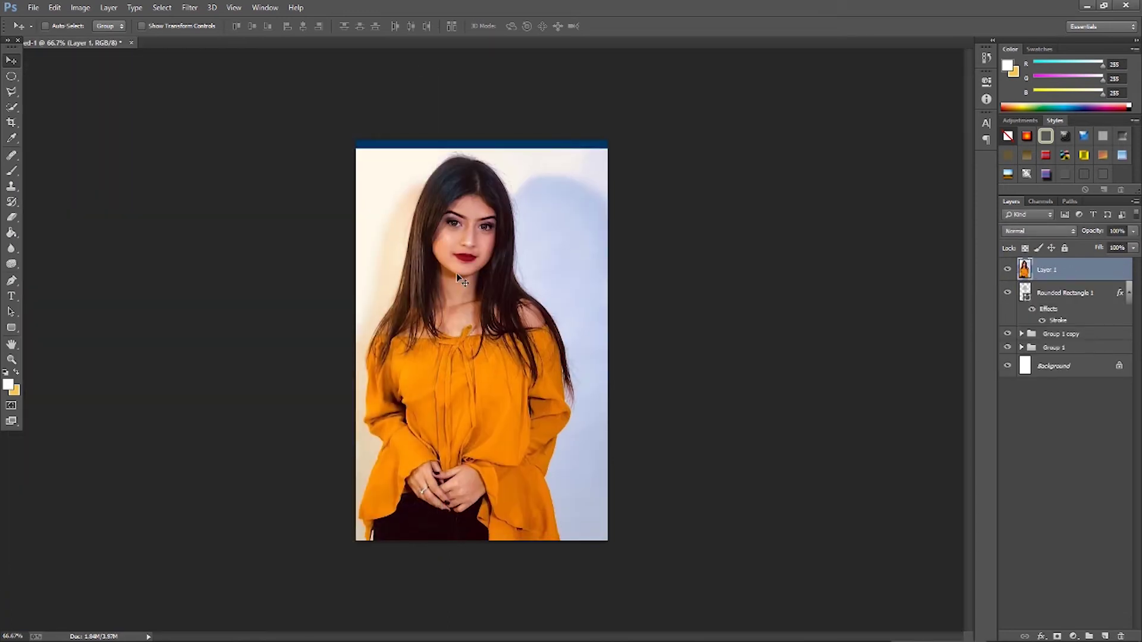
Clip Layer 1 to the rounded frame, scale it to about half, and position the face.
{"action": "right_click", "coordinate": [1069, 279]}
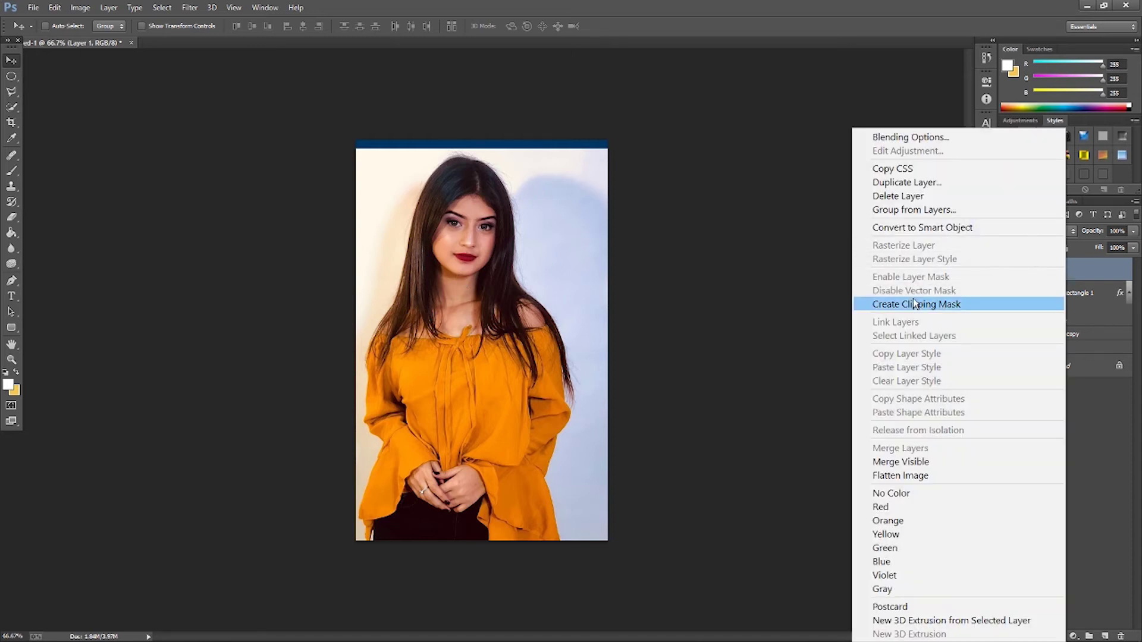
{"action": "left_click", "coordinate": [940, 304]}
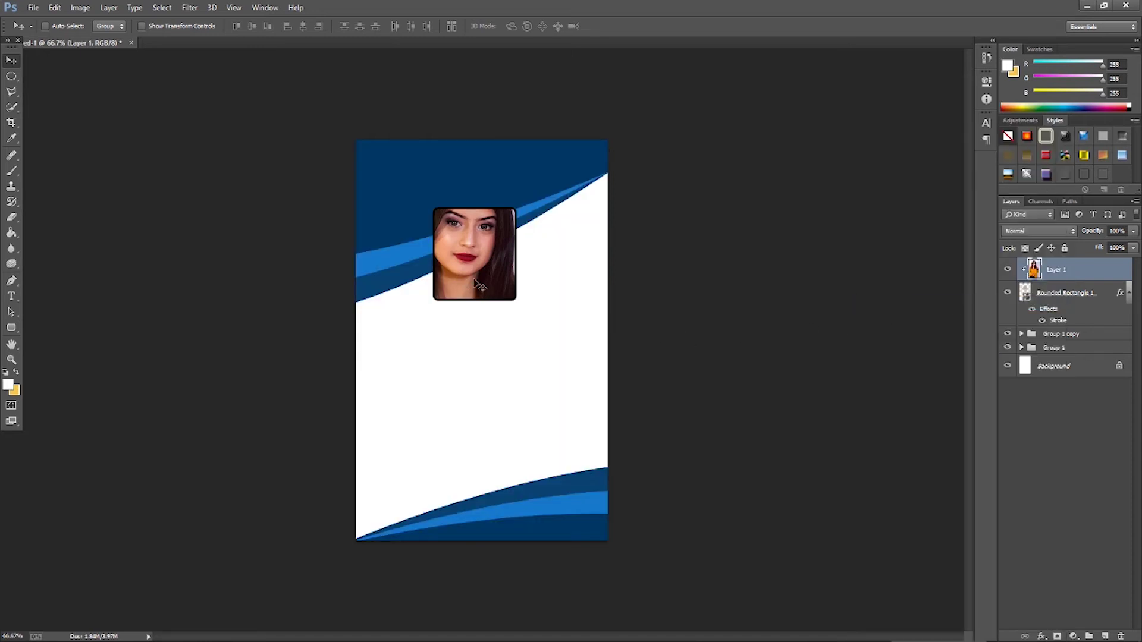
{"action": "key", "text": "ctrl+t"}
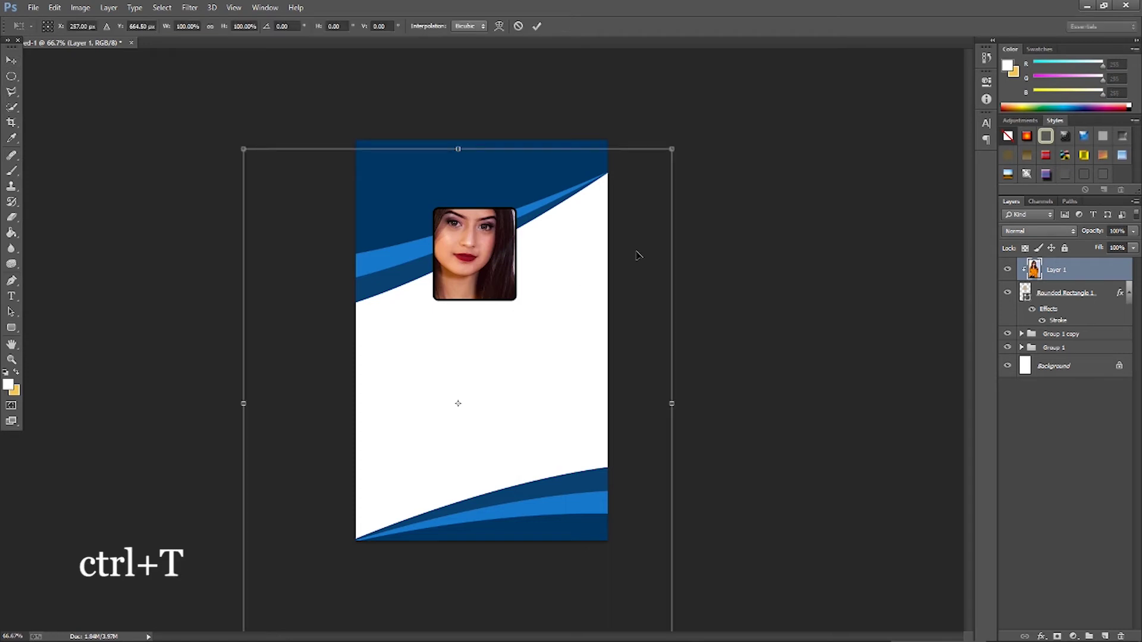
{"action": "left_click_drag", "start_coordinate": [531, 529], "coordinate": [525, 425]}
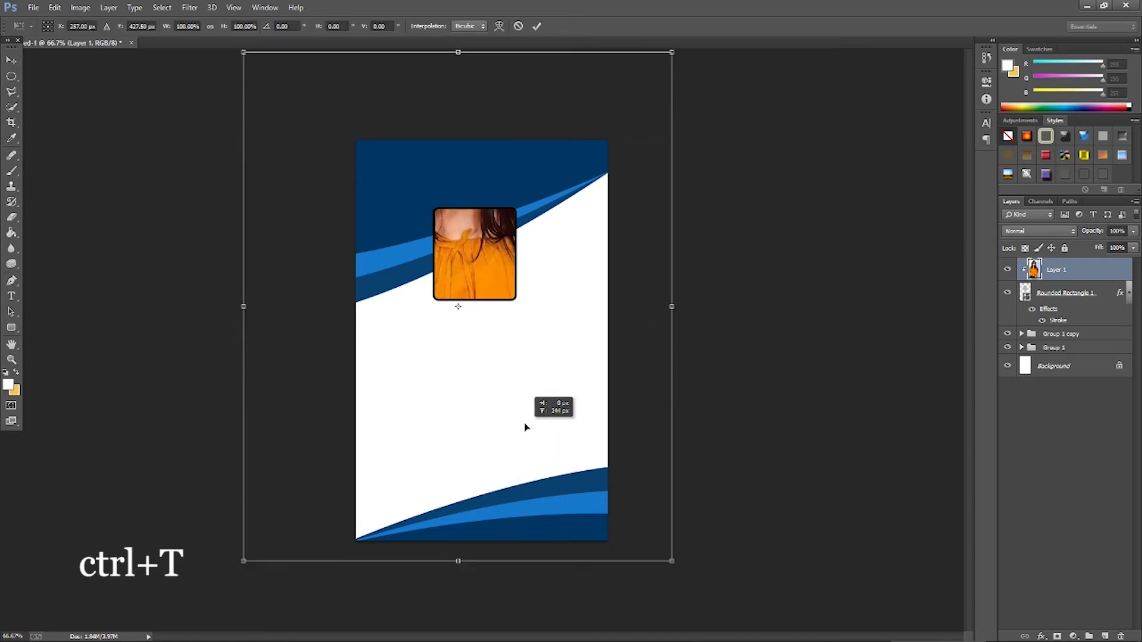
{"action": "left_click_drag", "start_coordinate": [691, 564], "coordinate": [483, 293]}
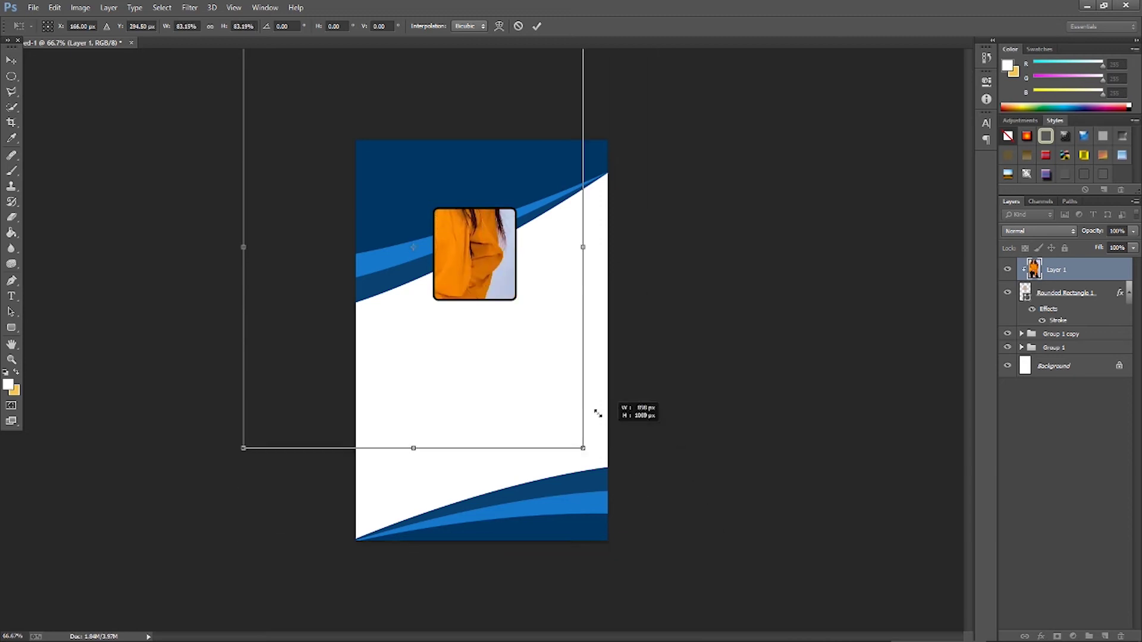
{"action": "mouse_move", "coordinate": [364, 190]}
{"action": "left_mouse_down"}
{"action": "mouse_move", "coordinate": [474, 303]}
{"action": "mouse_move", "coordinate": [480, 343]}
{"action": "left_mouse_up"}
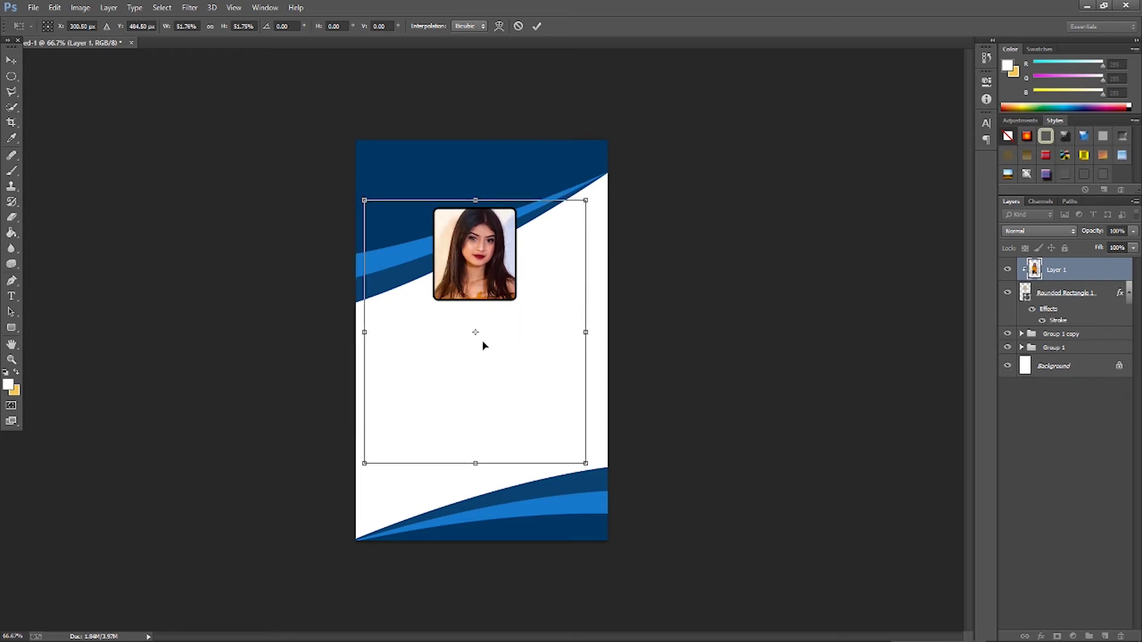
{"action": "left_click", "coordinate": [11, 60]}
{"action": "left_click", "coordinate": [527, 247]}
{"action": "key", "text": "Left"}
{"action": "key", "text": "Left"}
{"action": "key", "text": "Left"}
{"action": "key", "text": "Left"}
{"action": "key", "text": "Left"}
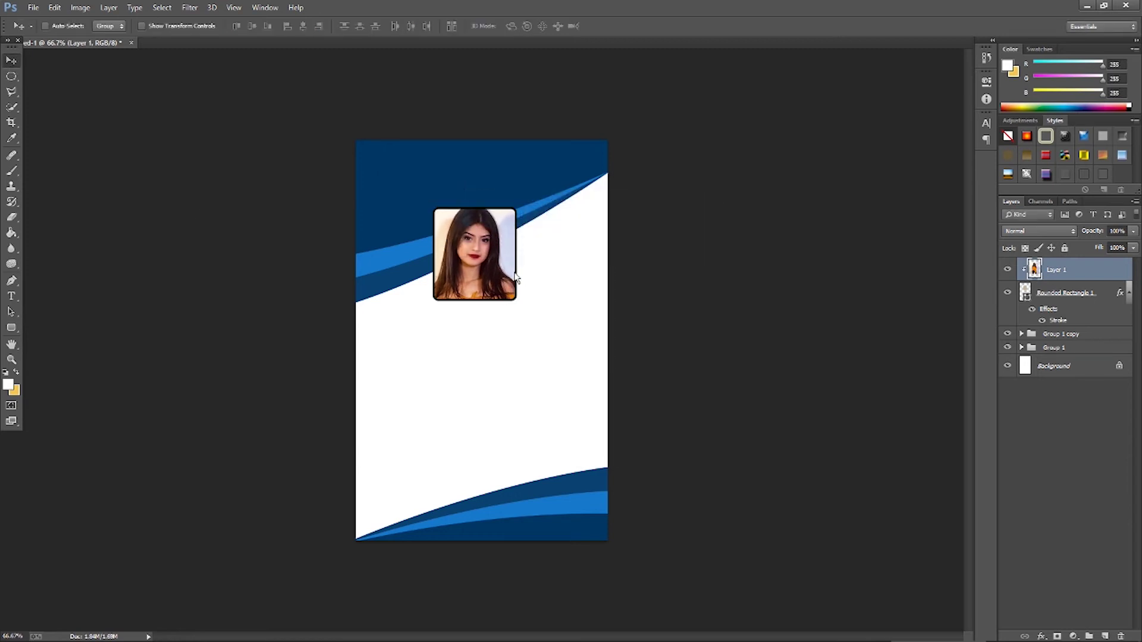
{"action": "key", "text": "Left"}
{"action": "key", "text": "Right"}
{"action": "key", "text": "Right"}
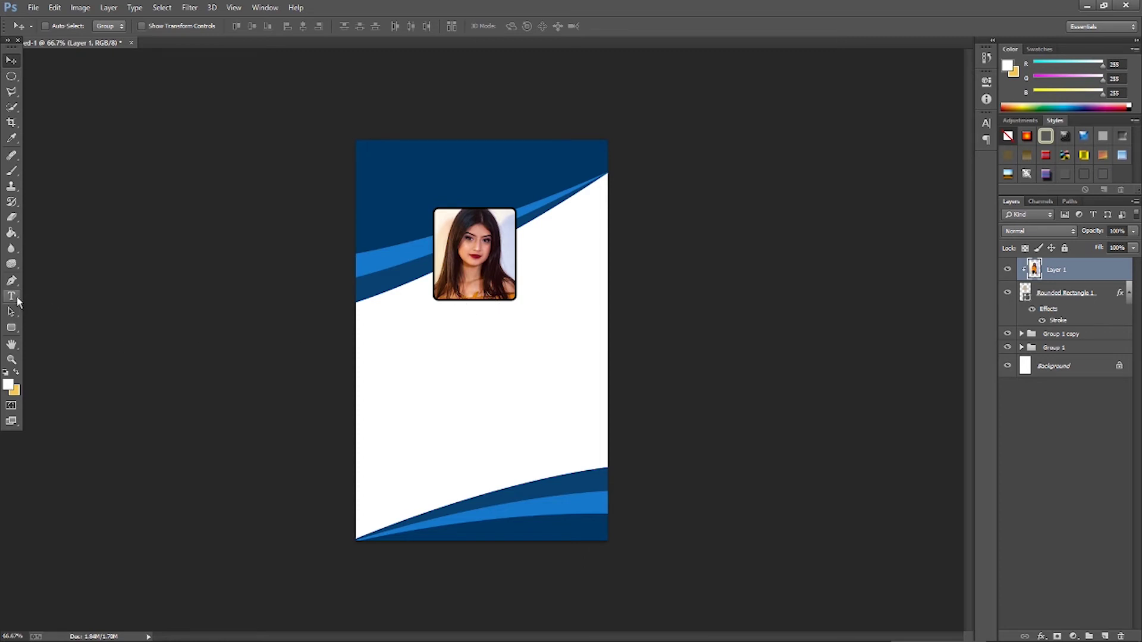
Add 'THE TECH ZONE' in white 18 pt and centre it across the card's top.
{"action": "left_click", "coordinate": [12, 296]}
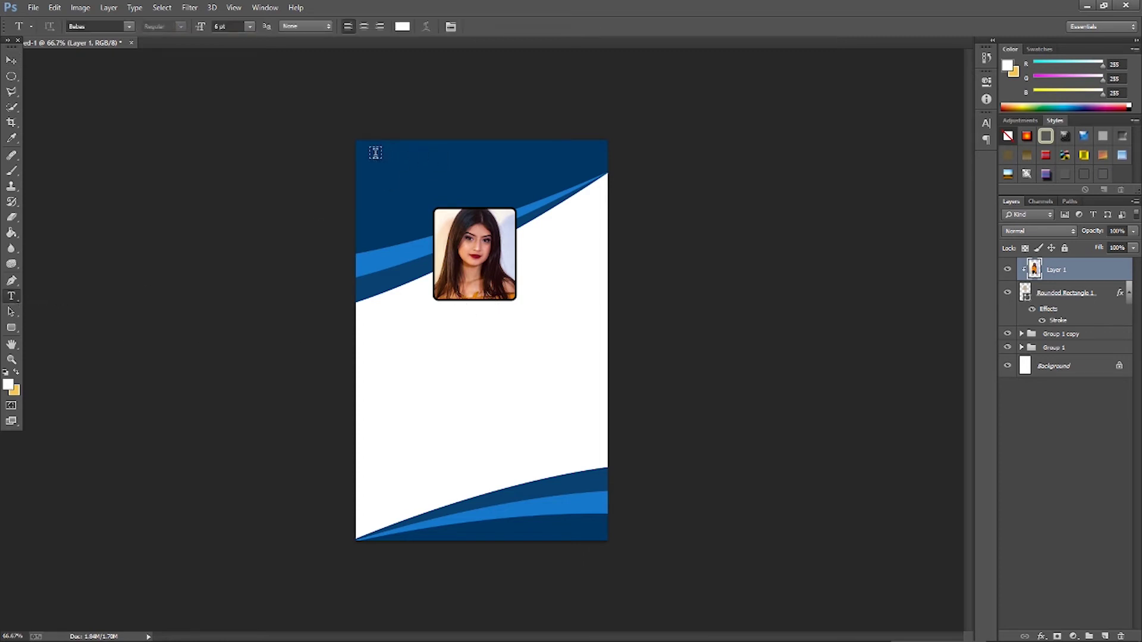
{"action": "left_click_drag", "start_coordinate": [370, 151], "coordinate": [552, 194]}
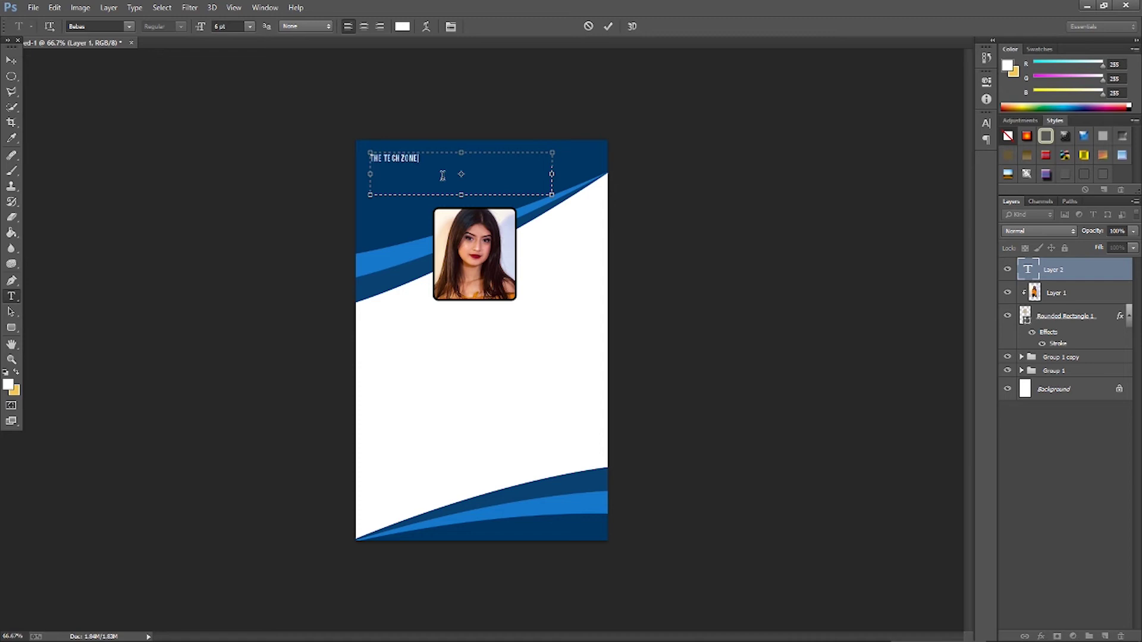
{"action": "key", "text": "ctrl+a"}
{"action": "left_click", "coordinate": [250, 26]}
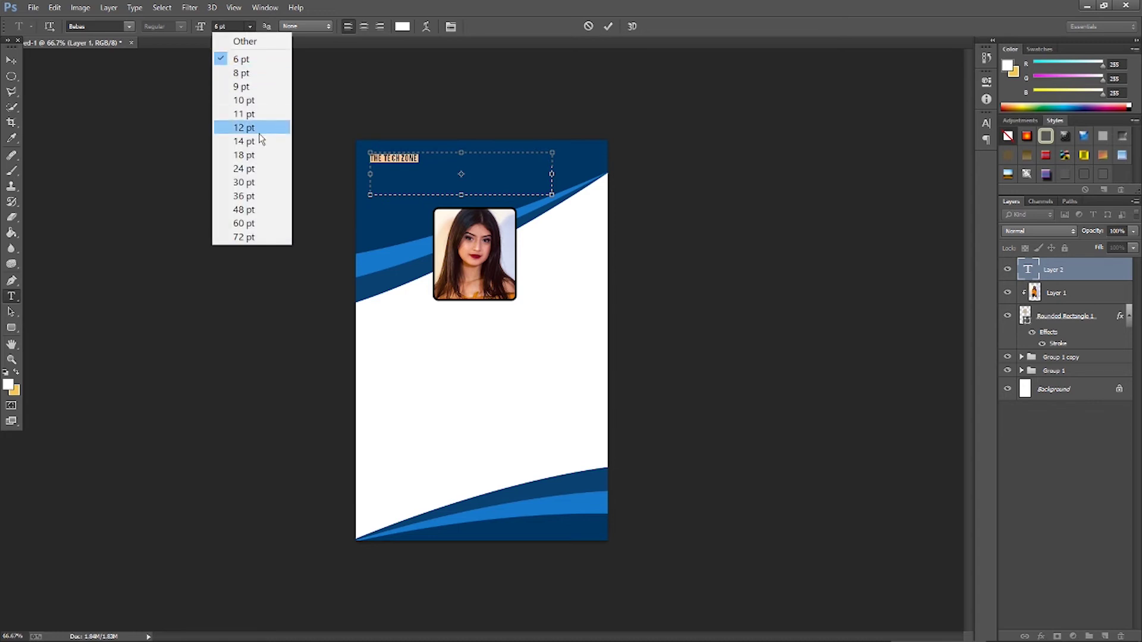
{"action": "left_click", "coordinate": [260, 142]}
{"action": "left_click", "coordinate": [250, 26]}
{"action": "left_click", "coordinate": [252, 153]}
{"action": "left_click", "coordinate": [12, 60]}
{"action": "left_click_drag", "start_coordinate": [431, 180], "coordinate": [462, 165]}
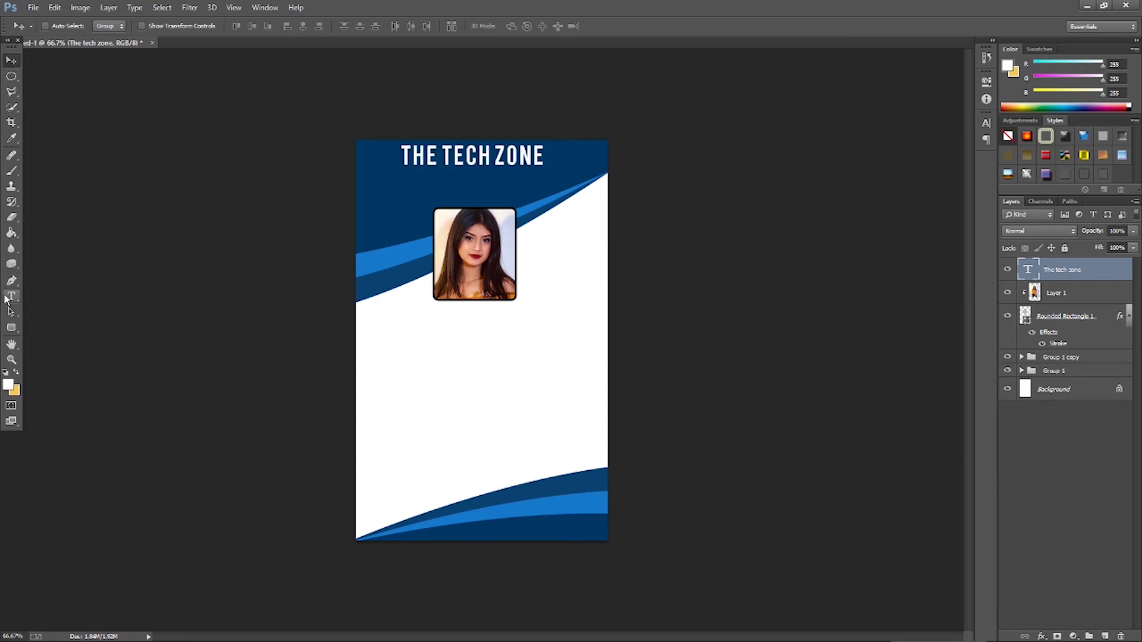
{"action": "left_click", "coordinate": [11, 296]}
Add the subtitle 'FREE GRAPHIC DESING TUTORIAL' in a text box at 10 pt.
{"action": "left_click_drag", "start_coordinate": [374, 180], "coordinate": [545, 222]}
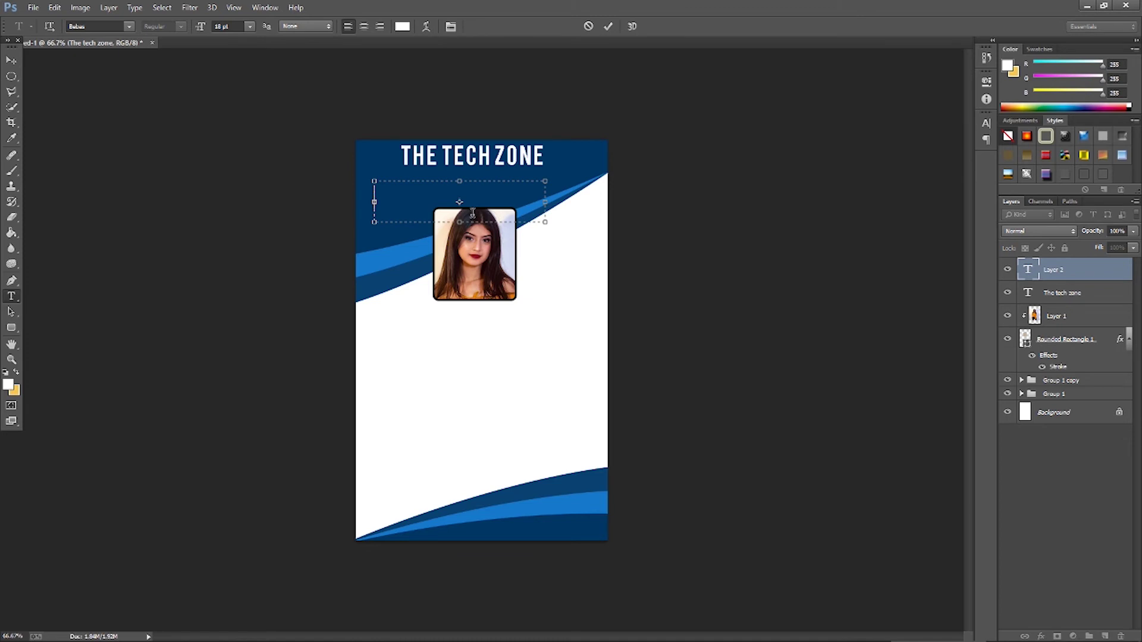
{"action": "type", "text": "FREEGRAP"}
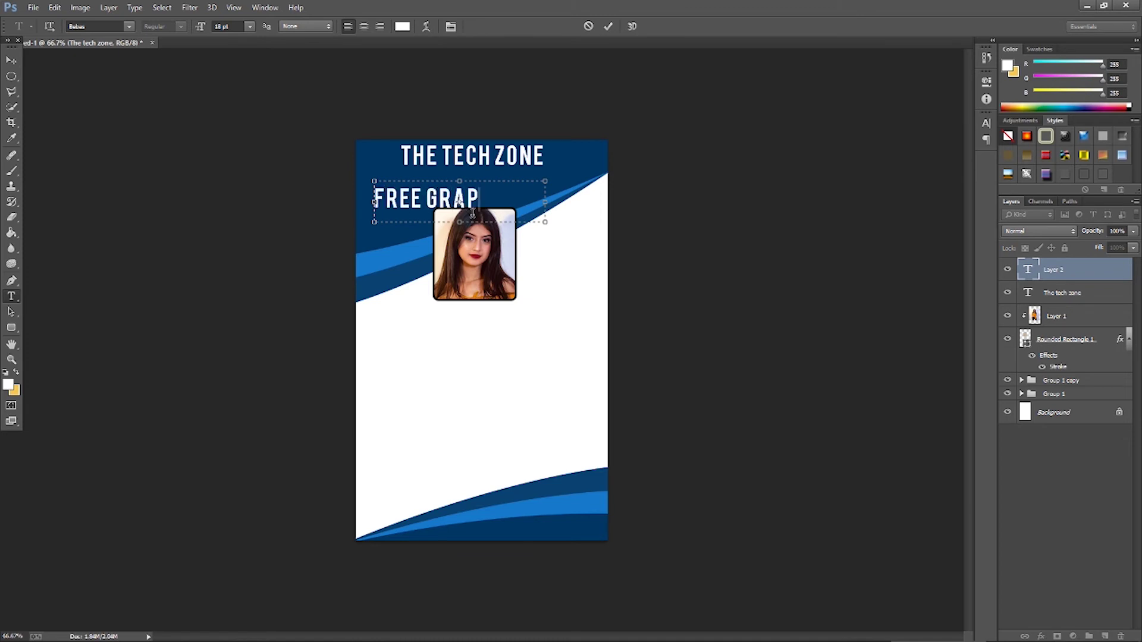
{"action": "type", "text": "HIC DES"}
{"action": "key", "text": "ctrl+a"}
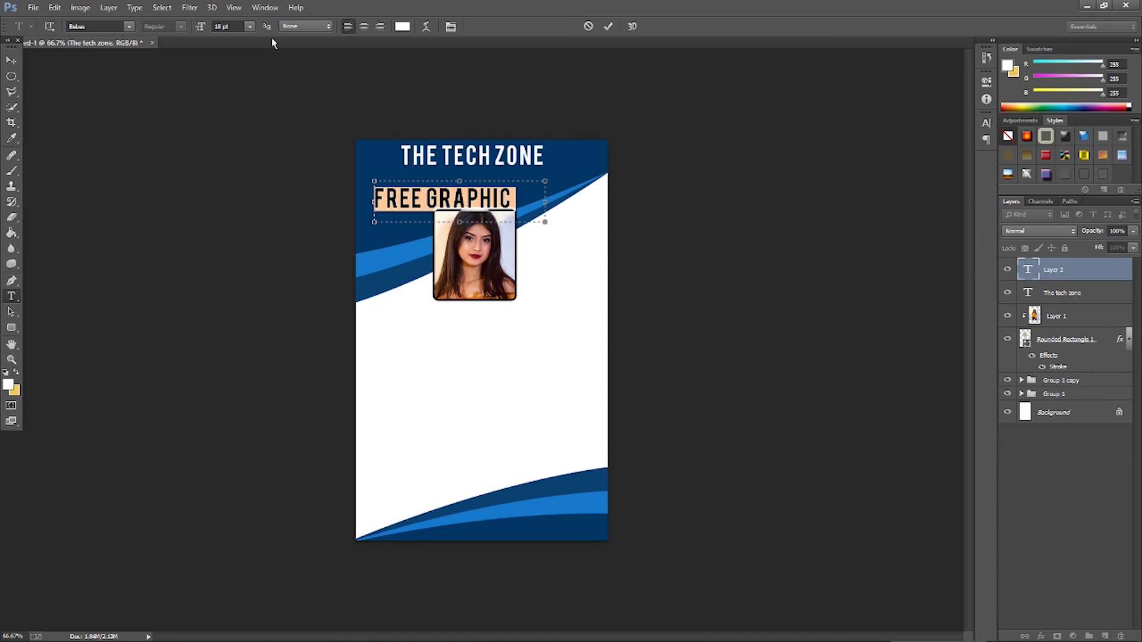
{"action": "left_click", "coordinate": [249, 26]}
{"action": "left_click", "coordinate": [244, 125]}
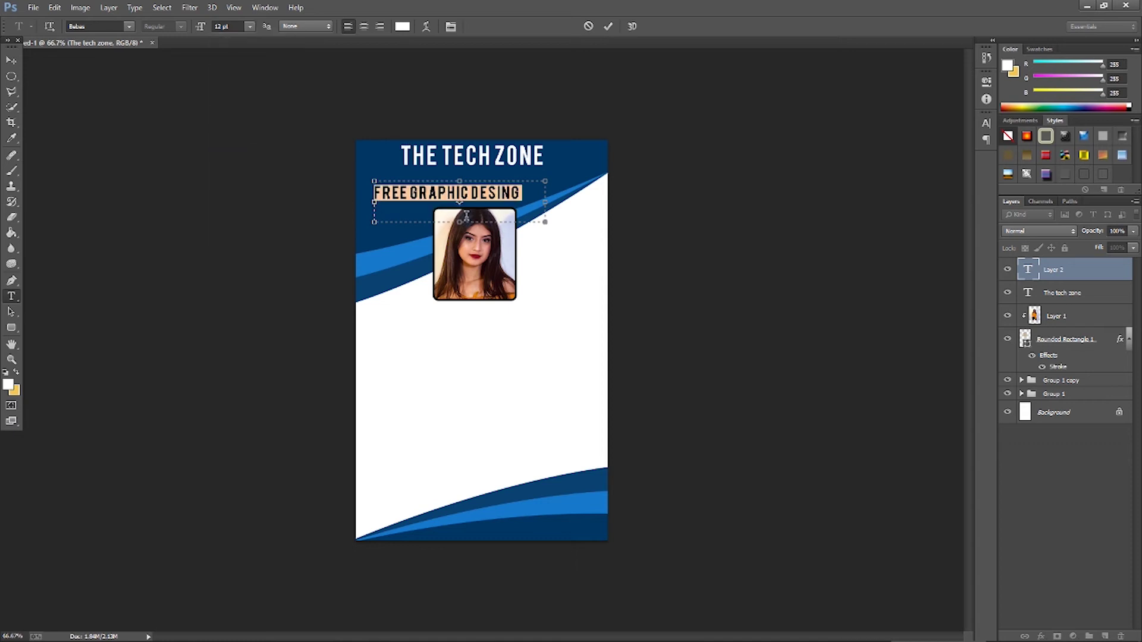
{"action": "left_click", "coordinate": [250, 27]}
{"action": "left_click", "coordinate": [257, 100]}
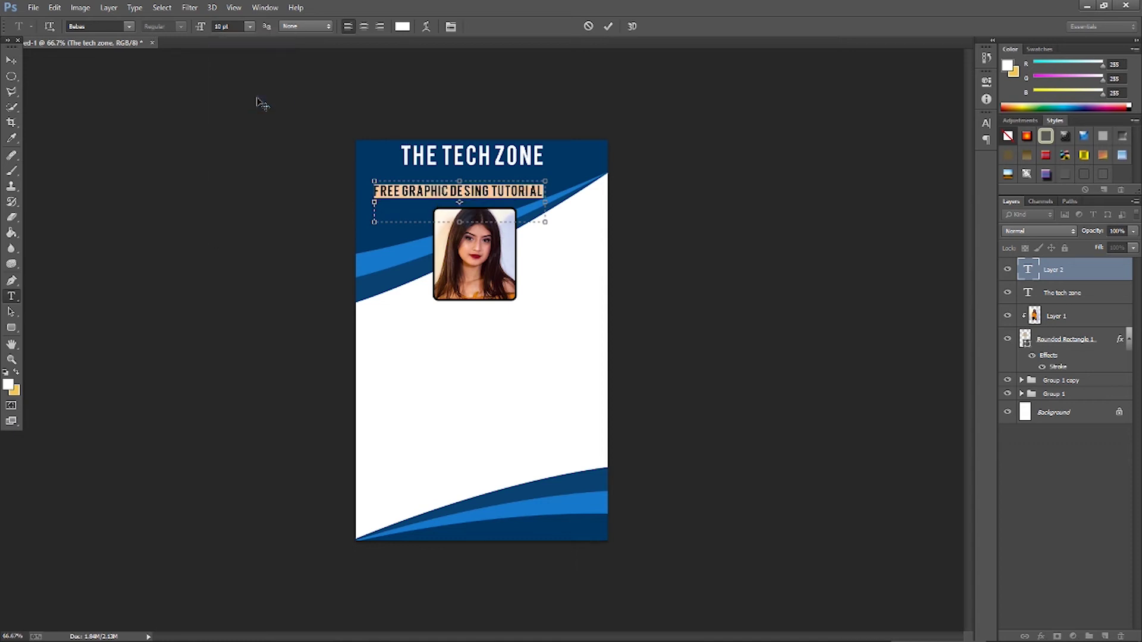
{"action": "left_click", "coordinate": [17, 62]}
Centre the subtitle just beneath the heading.
{"action": "left_click_drag", "start_coordinate": [465, 200], "coordinate": [486, 190]}
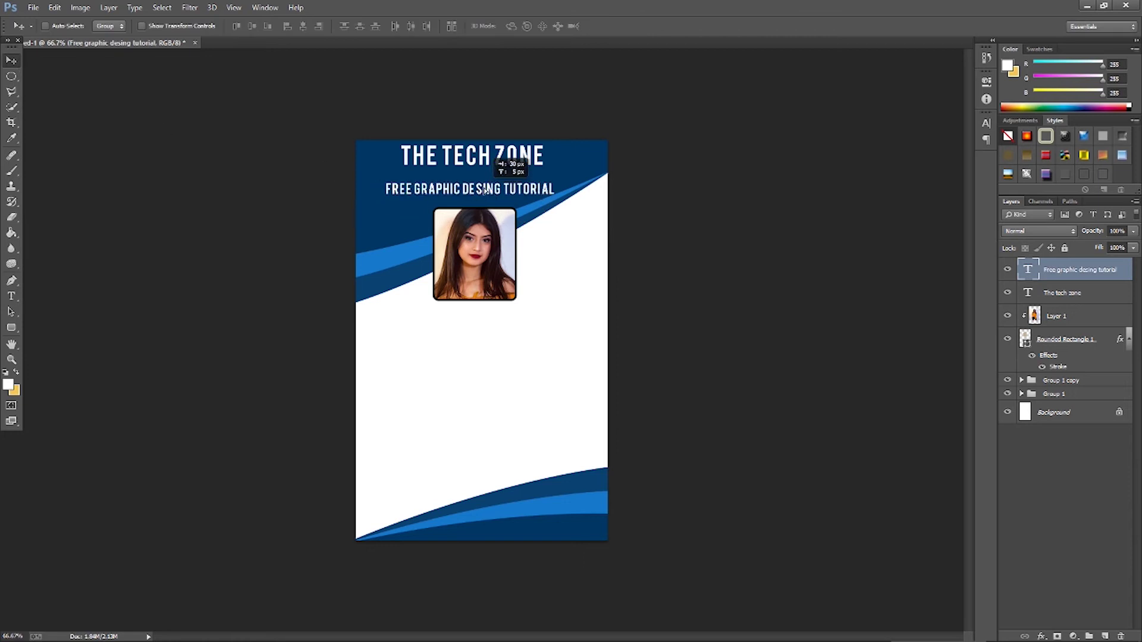
{"action": "key", "text": "Up"}
{"action": "key", "text": "Up"}
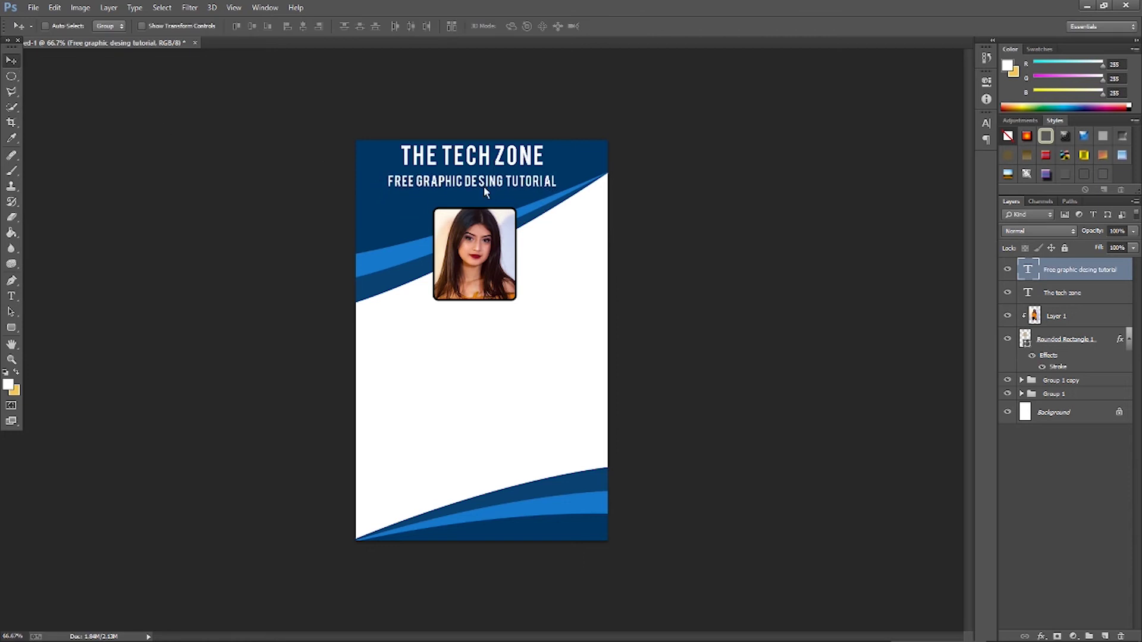
{"action": "key", "text": "Right"}
{"action": "key", "text": "Right"}
{"action": "key", "text": "Right"}
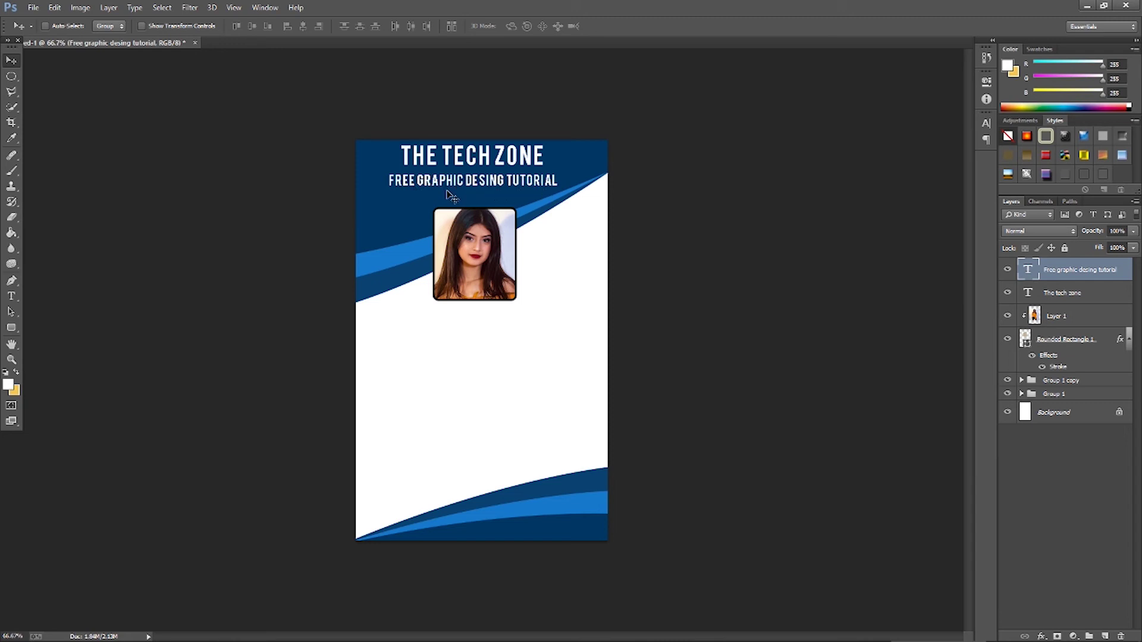
{"action": "key", "text": "Right"}
{"action": "key", "text": "Right"}
{"action": "key", "text": "Right"}
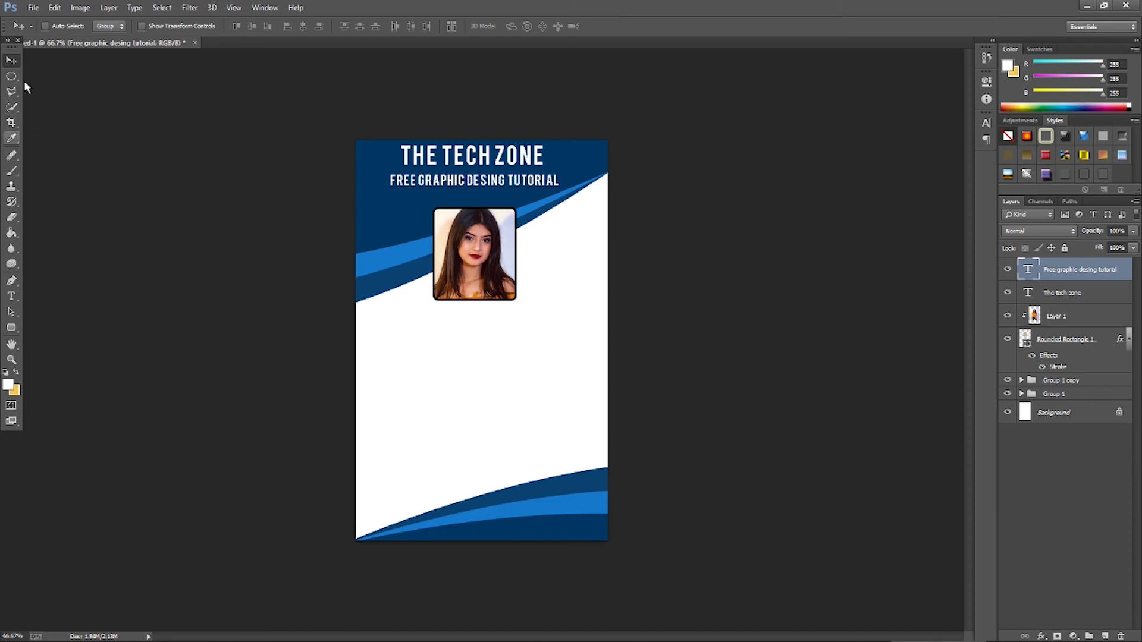
Open the barcode image and drag it onto the ID card as Layer 2.
{"action": "left_click", "coordinate": [33, 7]}
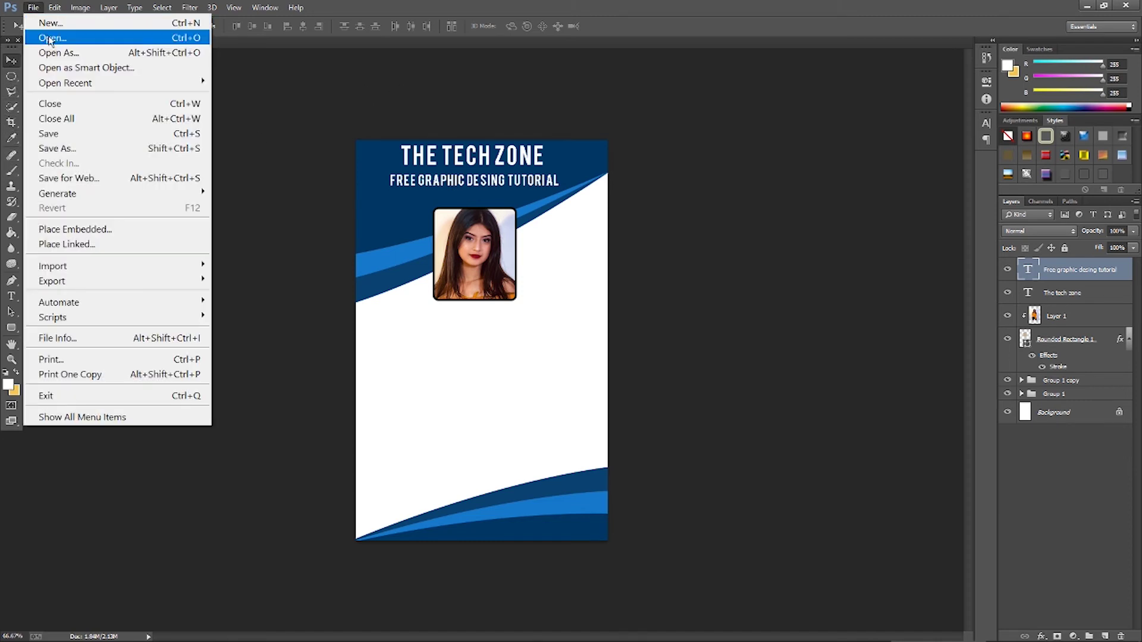
{"action": "left_click", "coordinate": [50, 38]}
{"action": "left_click", "coordinate": [528, 127]}
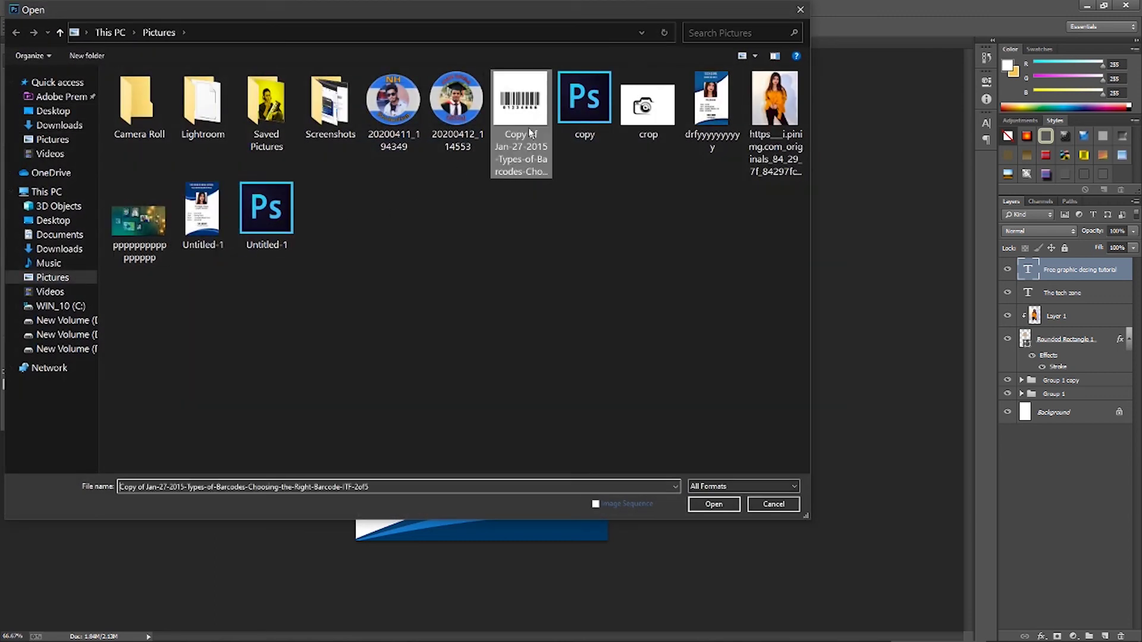
{"action": "left_click", "coordinate": [714, 504]}
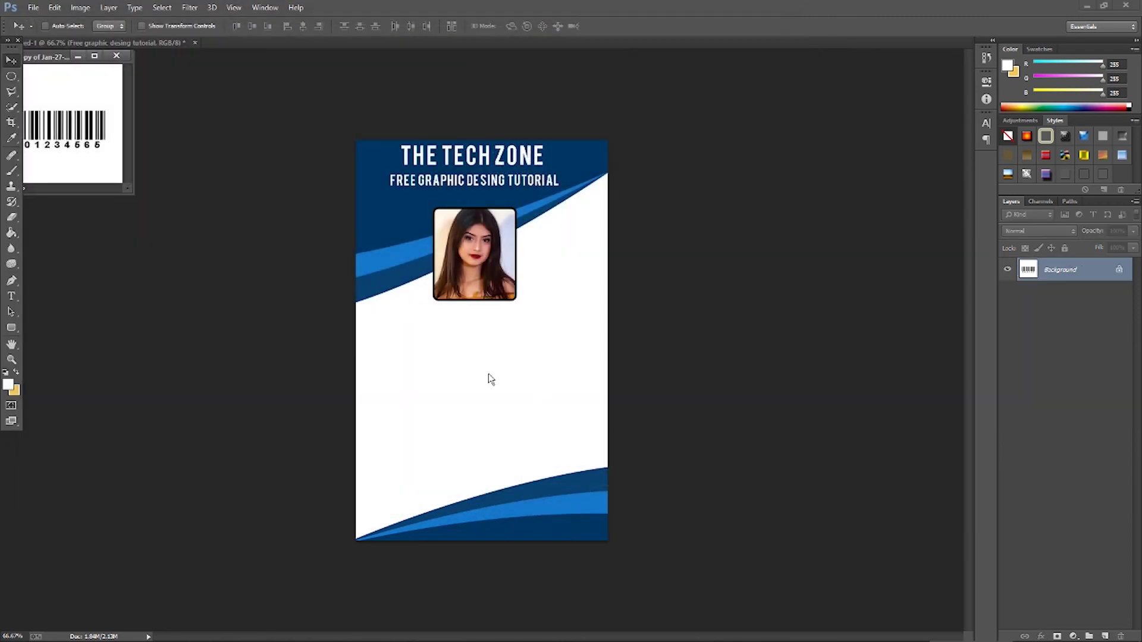
{"action": "mouse_move", "coordinate": [108, 125]}
{"action": "left_mouse_down"}
{"action": "mouse_move", "coordinate": [461, 383]}
{"action": "mouse_move", "coordinate": [423, 464]}
{"action": "left_mouse_up"}
{"action": "left_click", "coordinate": [116, 55]}
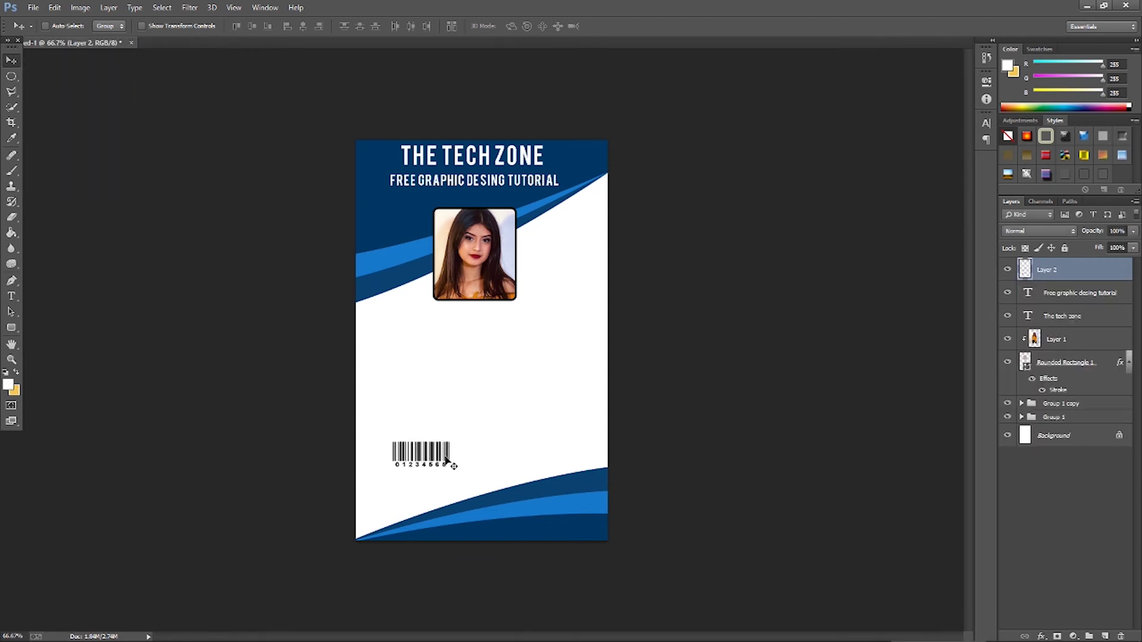
Scale the barcode down to about 77%.
{"action": "key", "text": "ctrl+t"}
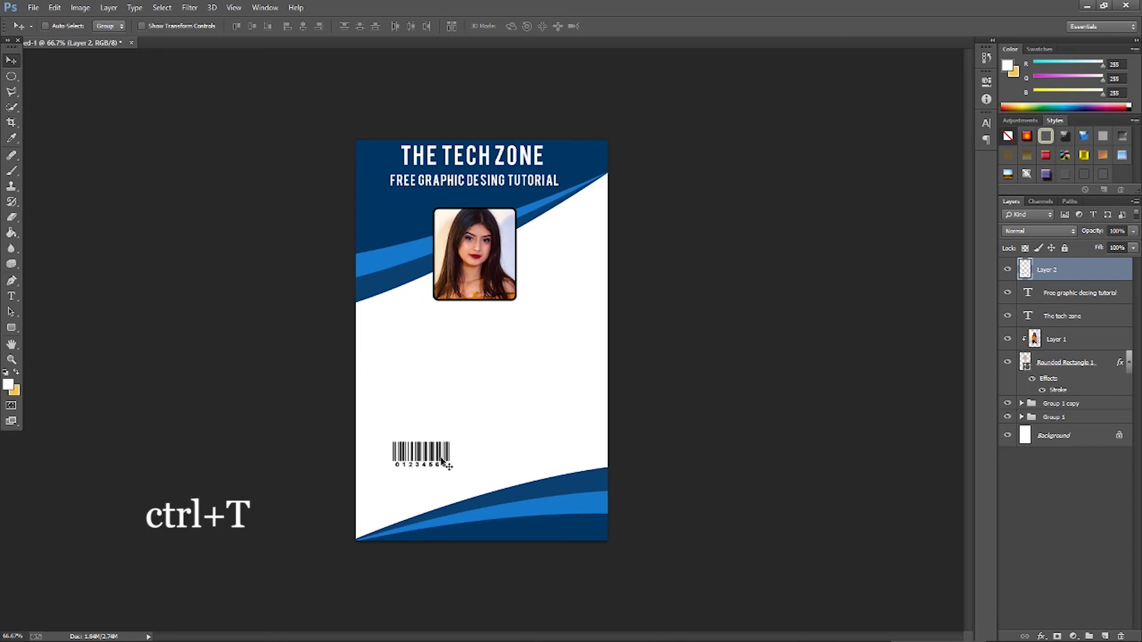
{"action": "mouse_move", "coordinate": [461, 489]}
{"action": "left_mouse_down"}
{"action": "mouse_move", "coordinate": [443, 473]}
{"action": "mouse_move", "coordinate": [475, 442]}
{"action": "mouse_move", "coordinate": [471, 462]}
{"action": "left_mouse_up"}
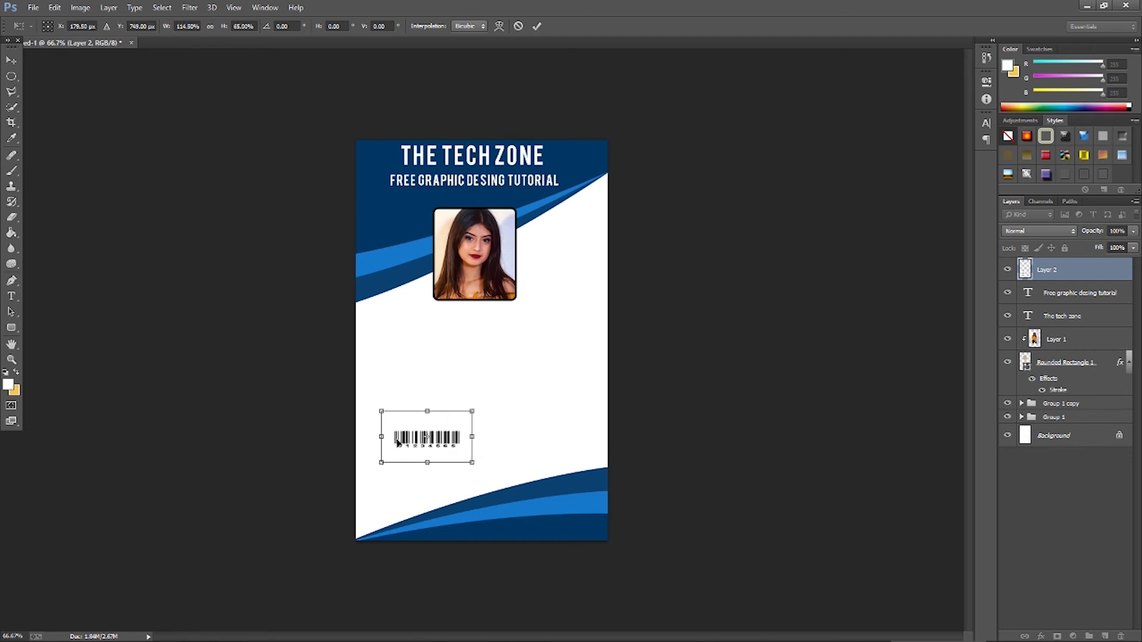
{"action": "left_click", "coordinate": [12, 60]}
{"action": "left_click", "coordinate": [526, 244]}
Centre the barcode near the bottom of the card, just above the waves.
{"action": "left_click_drag", "start_coordinate": [438, 439], "coordinate": [417, 452]}
{"action": "key", "text": "shift+Down"}
{"action": "key", "text": "shift+Down"}
{"action": "key", "text": "shift+Down"}
{"action": "key", "text": "shift+Down"}
{"action": "key", "text": "shift+Down"}
{"action": "key", "text": "shift+Down"}
{"action": "key", "text": "shift+Up"}
{"action": "key", "text": "shift+Up"}
{"action": "key", "text": "shift+Up"}
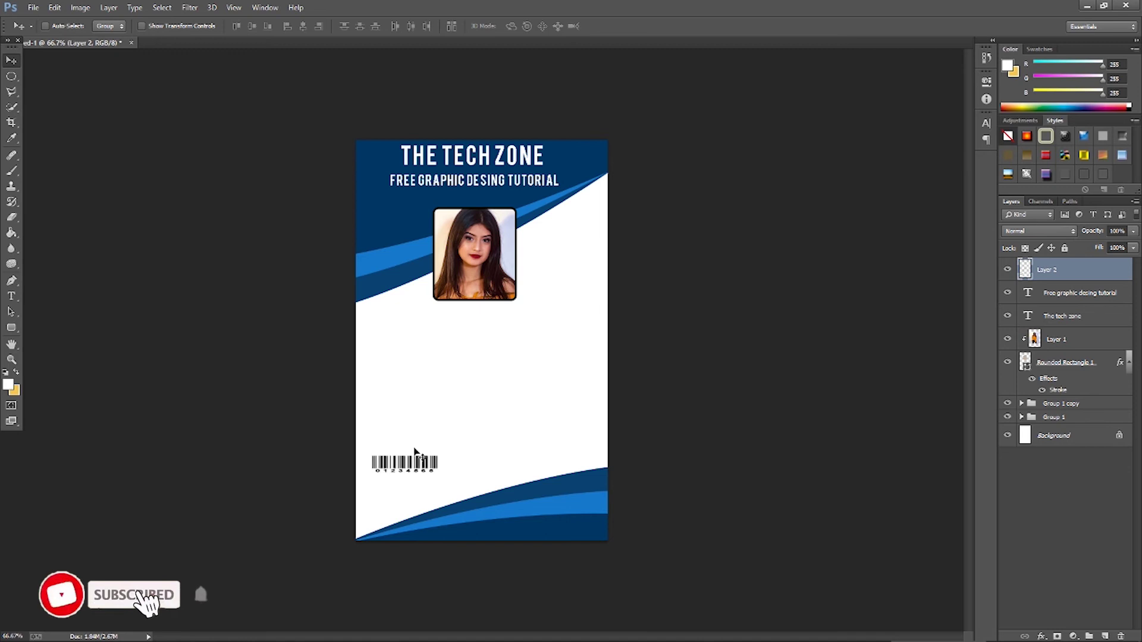
{"action": "key", "text": "shift+Right"}
{"action": "key", "text": "shift+Right"}
{"action": "key", "text": "shift+Right"}
{"action": "key", "text": "shift+Right"}
{"action": "key", "text": "shift+Right"}
{"action": "key", "text": "shift+Right"}
{"action": "key", "text": "shift+Right"}
{"action": "key", "text": "shift+Right"}
{"action": "key", "text": "shift+Right"}
{"action": "left_click_drag", "start_coordinate": [418, 455], "coordinate": [487, 450]}
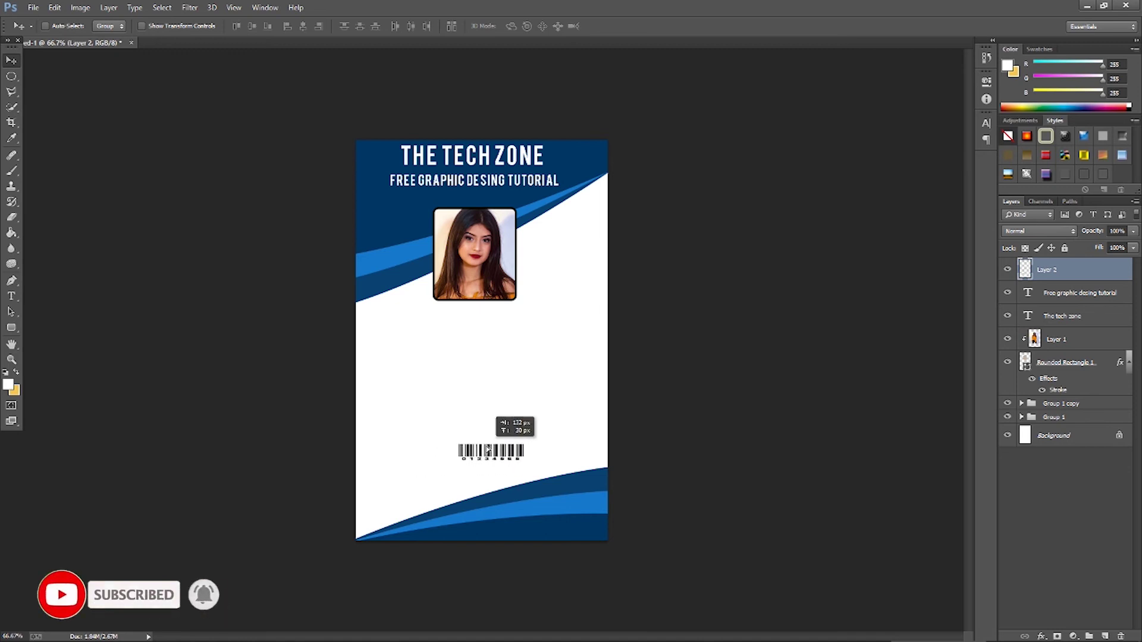
{"action": "left_click_drag", "start_coordinate": [488, 451], "coordinate": [473, 450]}
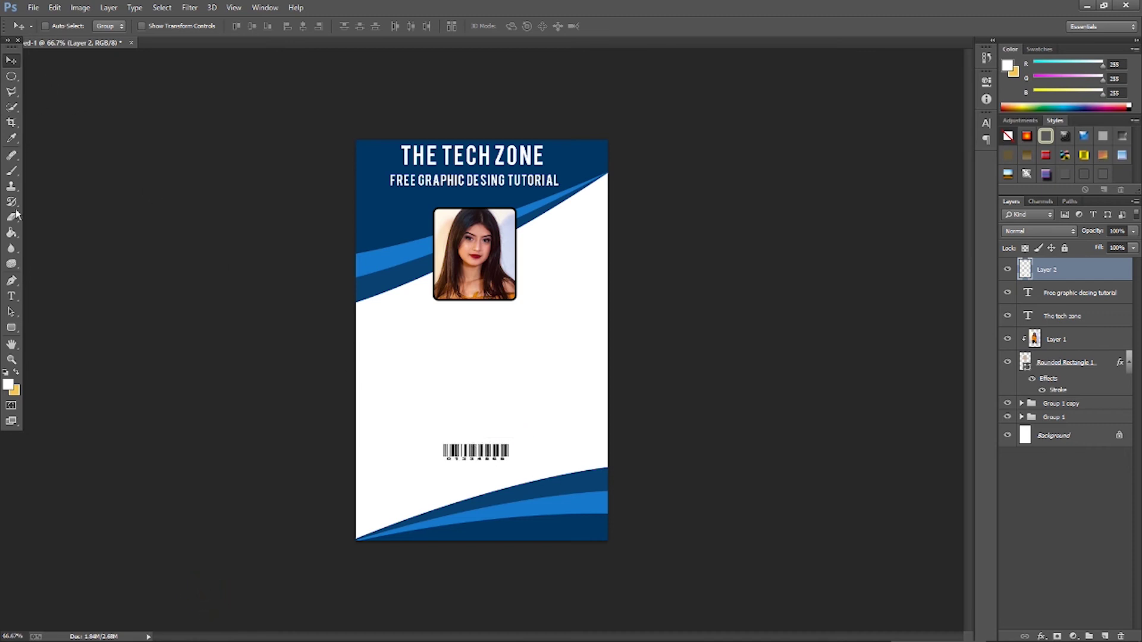
{"action": "left_click", "coordinate": [11, 296]}
Add 'YOUR COMPANY' text in black at 8 pt.
{"action": "mouse_move", "coordinate": [400, 463]}
{"action": "left_mouse_down"}
{"action": "mouse_move", "coordinate": [450, 483]}
{"action": "mouse_move", "coordinate": [545, 490]}
{"action": "left_mouse_up"}
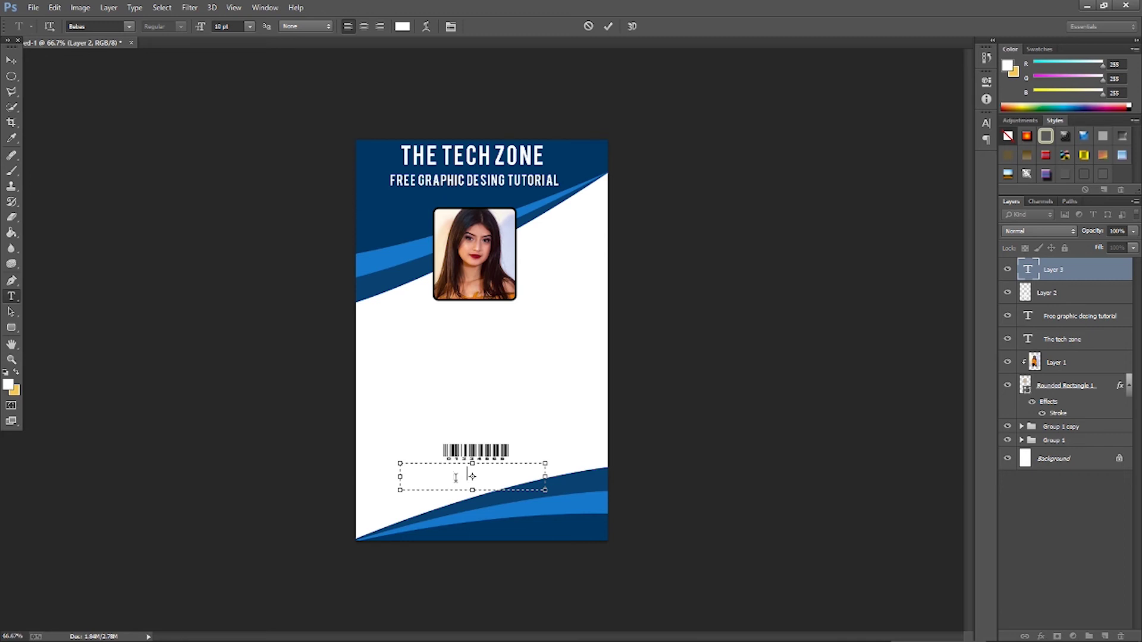
{"action": "key", "text": "ctrl+a"}
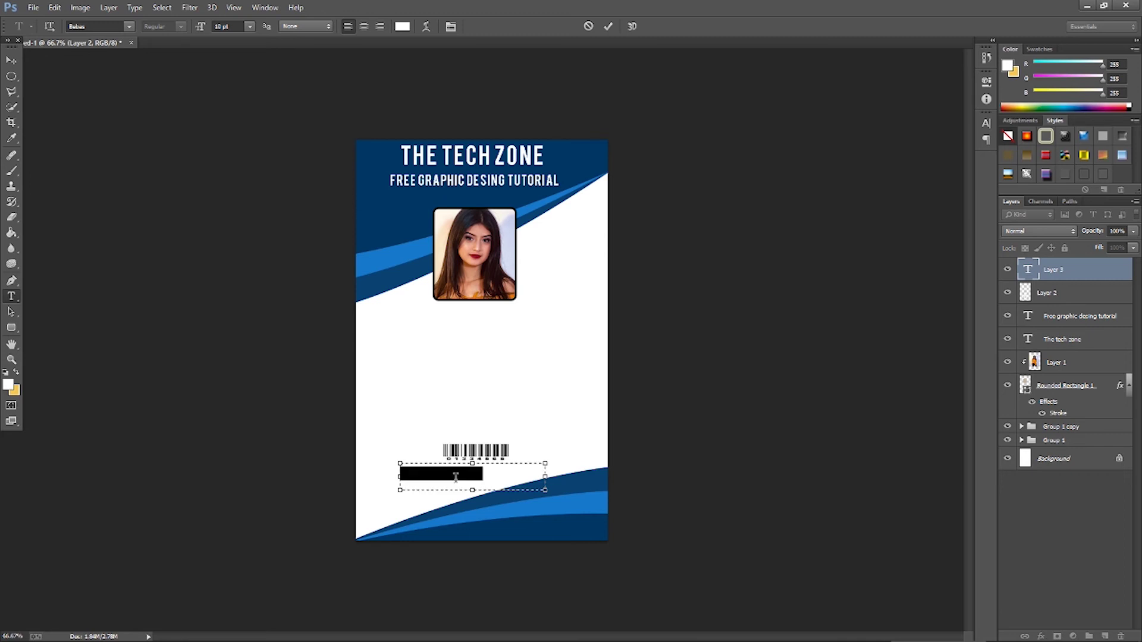
{"action": "left_click", "coordinate": [403, 26]}
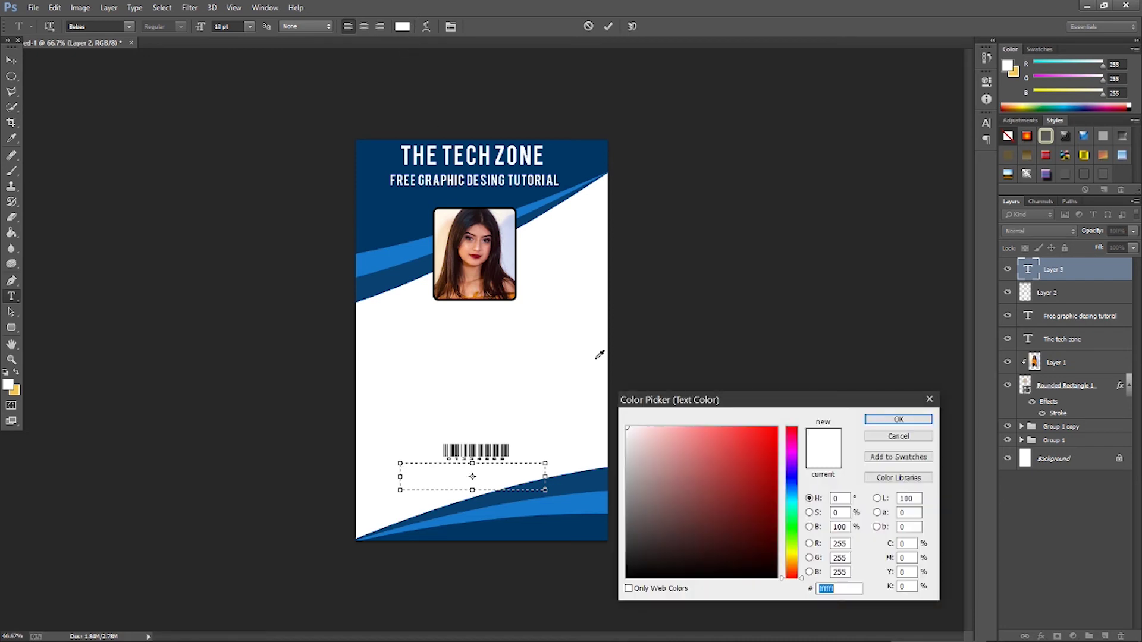
{"action": "left_click_drag", "start_coordinate": [657, 575], "coordinate": [625, 578]}
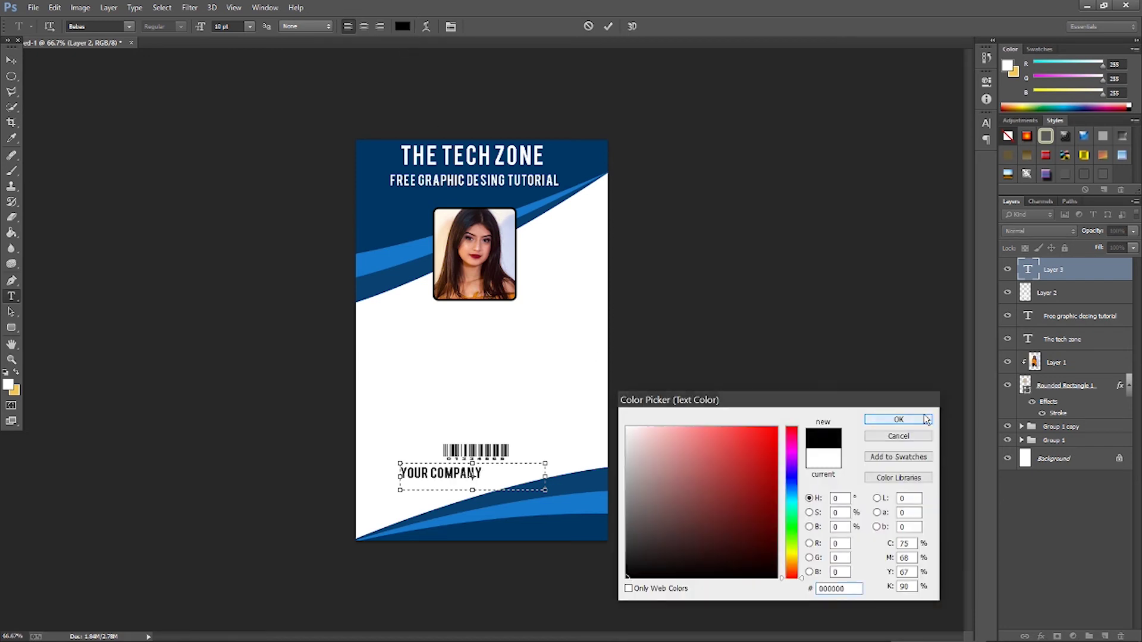
{"action": "left_click", "coordinate": [898, 420]}
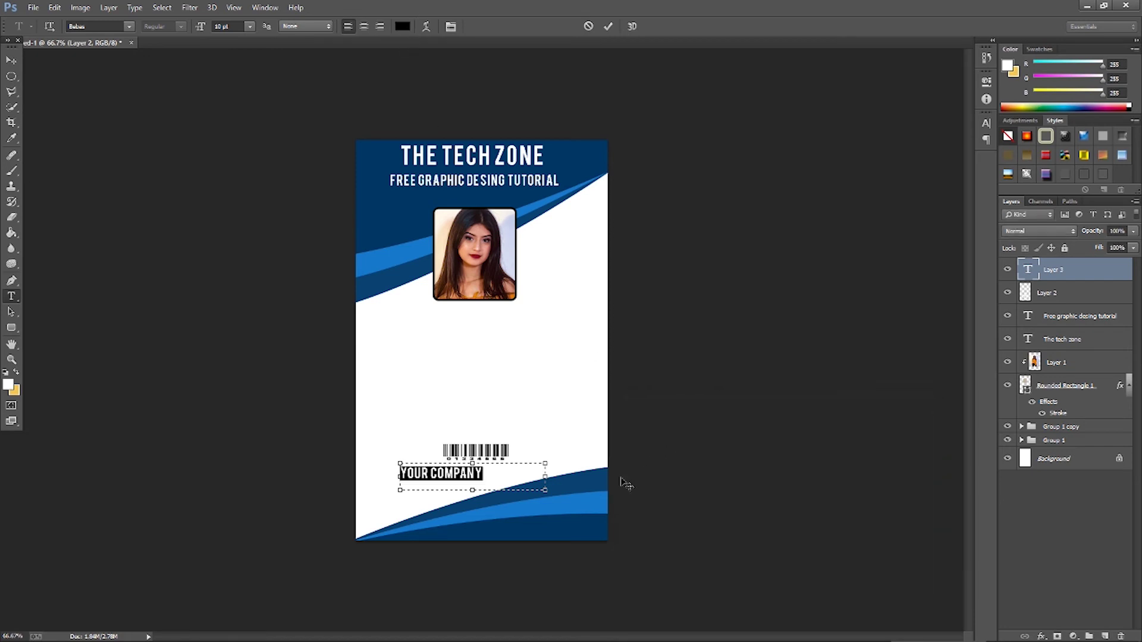
{"action": "left_click", "coordinate": [248, 27]}
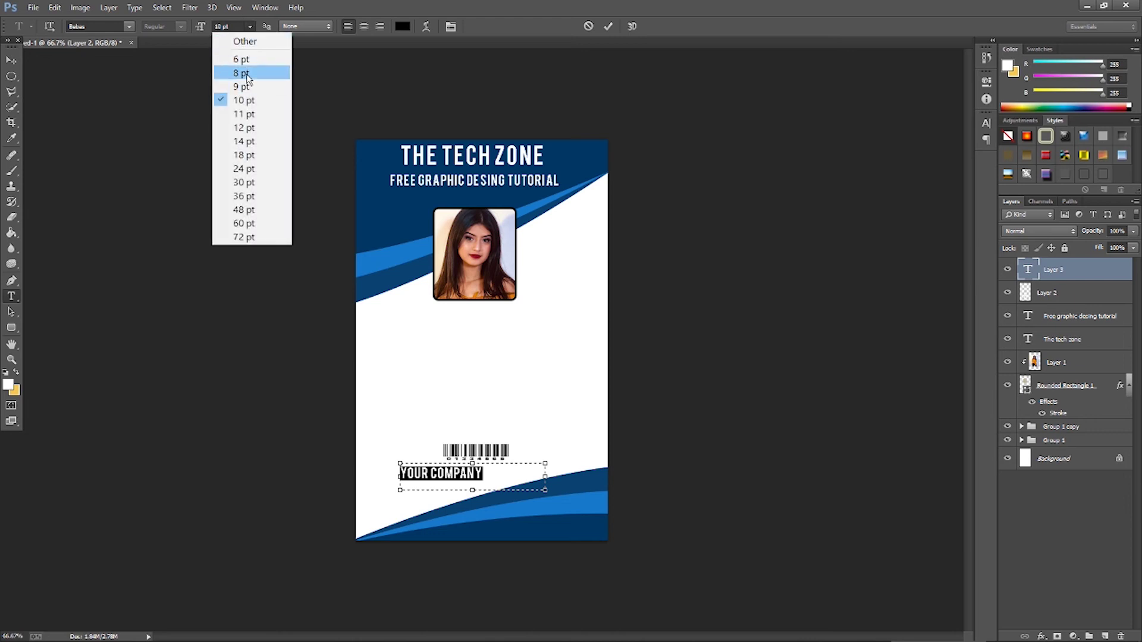
{"action": "left_click", "coordinate": [247, 72]}
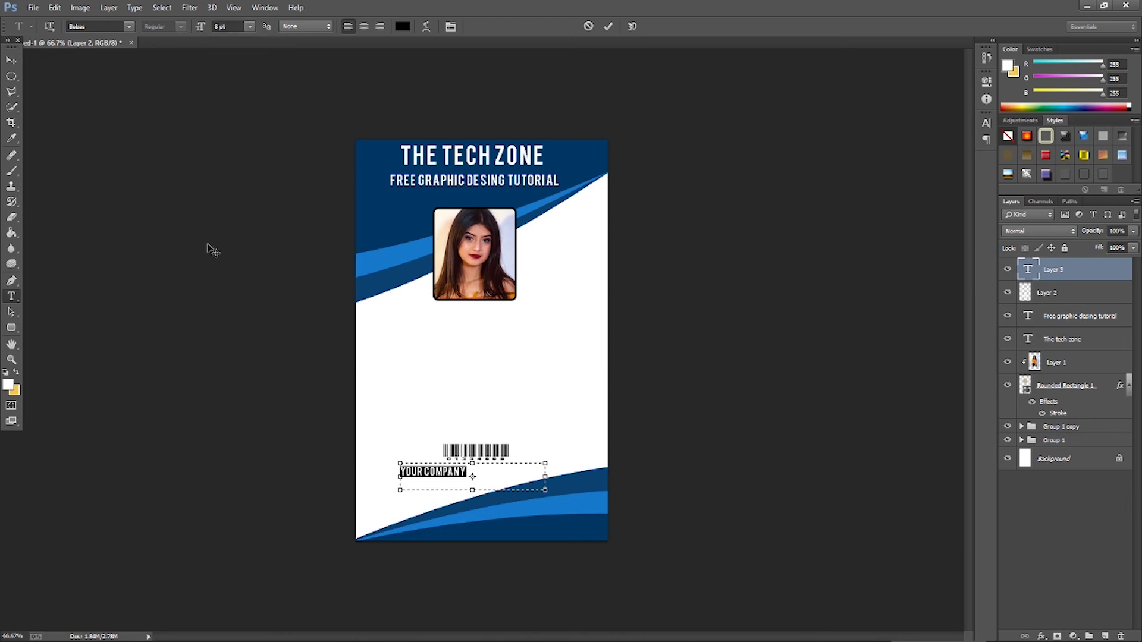
Centre the 'YOUR COMPANY' text just beneath the barcode.
{"action": "left_click", "coordinate": [17, 62]}
{"action": "key", "text": "Right"}
{"action": "key", "text": "Right"}
{"action": "key", "text": "Right"}
{"action": "key", "text": "Right"}
{"action": "key", "text": "Right"}
{"action": "key", "text": "Right"}
{"action": "key", "text": "Right"}
{"action": "key", "text": "Right"}
{"action": "key", "text": "Right"}
{"action": "key", "text": "Right"}
{"action": "key", "text": "Right"}
{"action": "key", "text": "Right"}
{"action": "left_click_drag", "start_coordinate": [429, 472], "coordinate": [476, 475]}
{"action": "key", "text": "Right"}
{"action": "key", "text": "Right"}
{"action": "key", "text": "Right"}
{"action": "key", "text": "Right"}
{"action": "key", "text": "Down"}
{"action": "key", "text": "Left"}
{"action": "key", "text": "Left"}
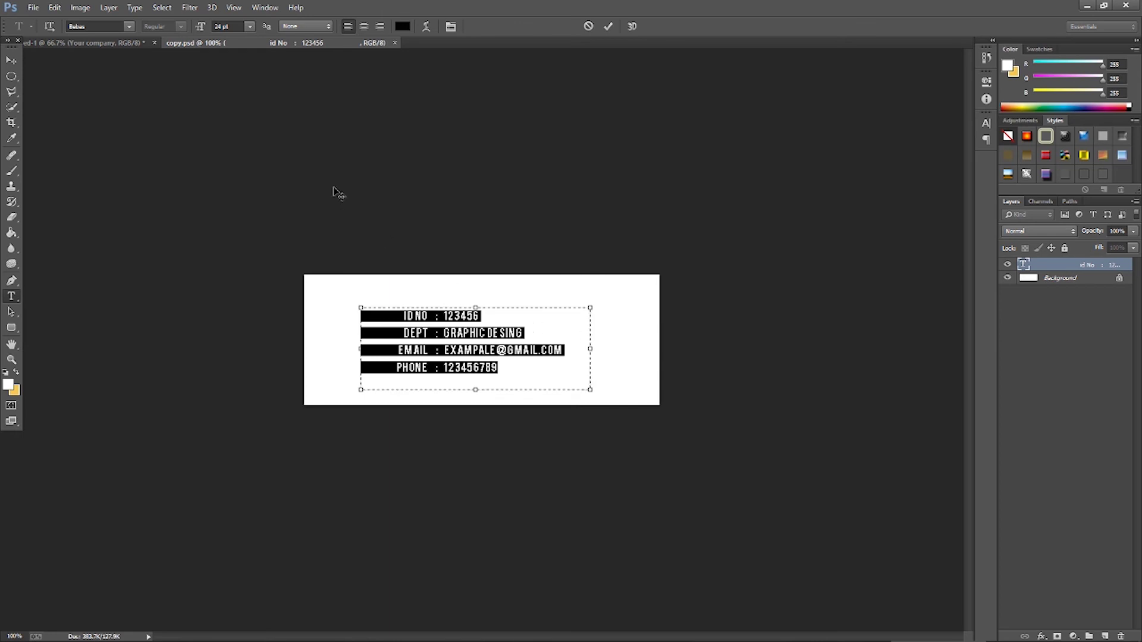
Paste the four-line ID NO, DEPT, EMAIL, PHONE block onto the card at 6 pt.
{"action": "left_click", "coordinate": [95, 44]}
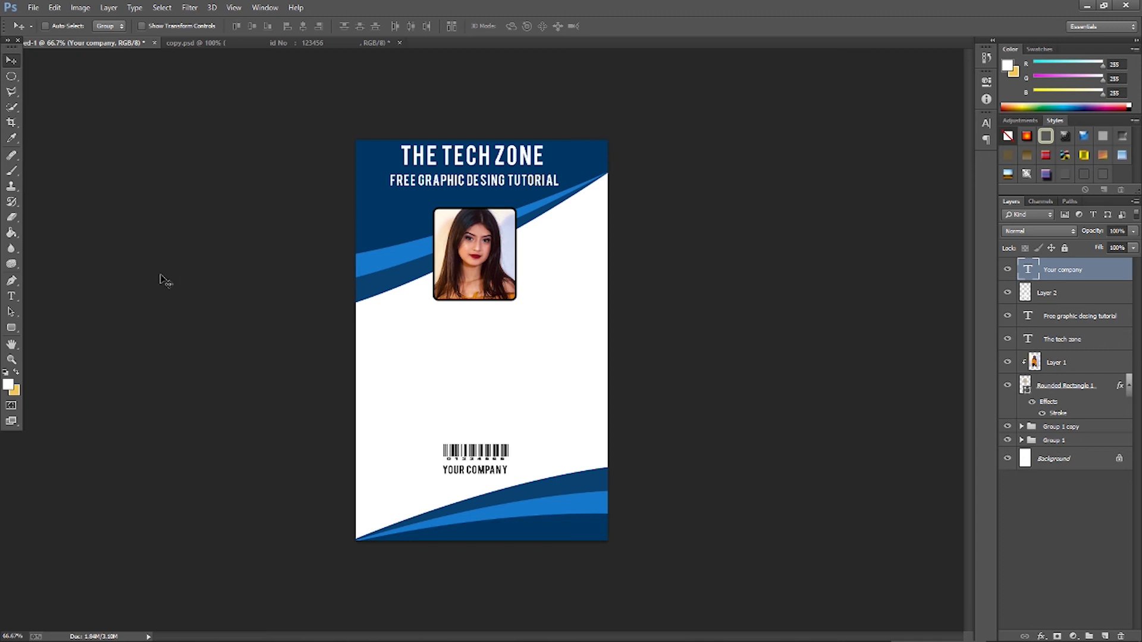
{"action": "left_click", "coordinate": [12, 297]}
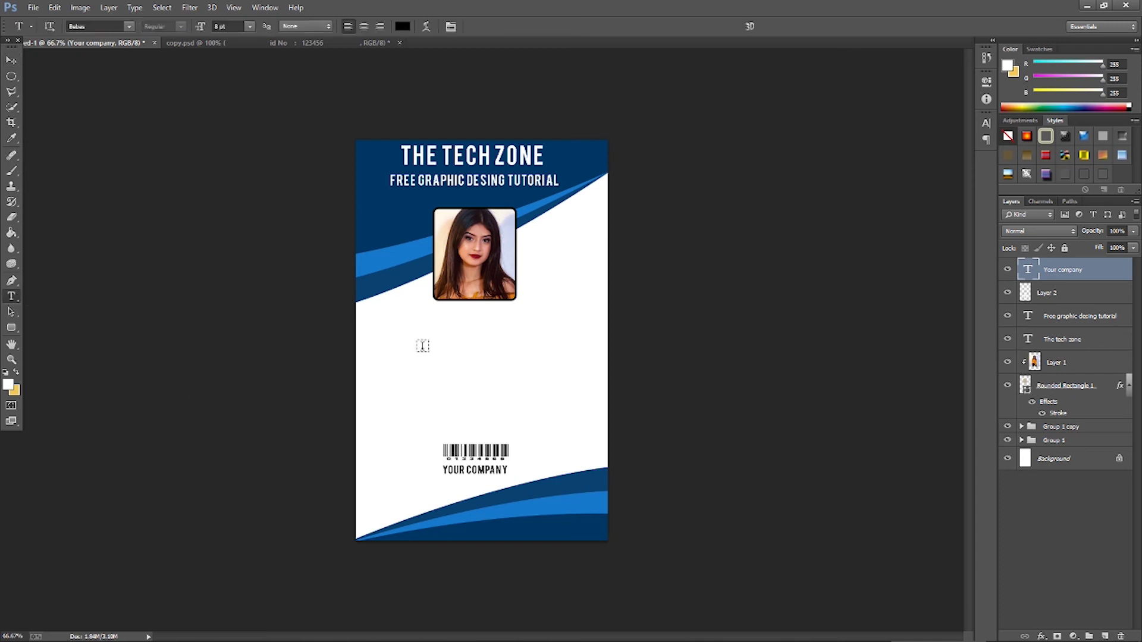
{"action": "left_click_drag", "start_coordinate": [406, 327], "coordinate": [578, 411]}
{"action": "key", "text": "ctrl+v"}
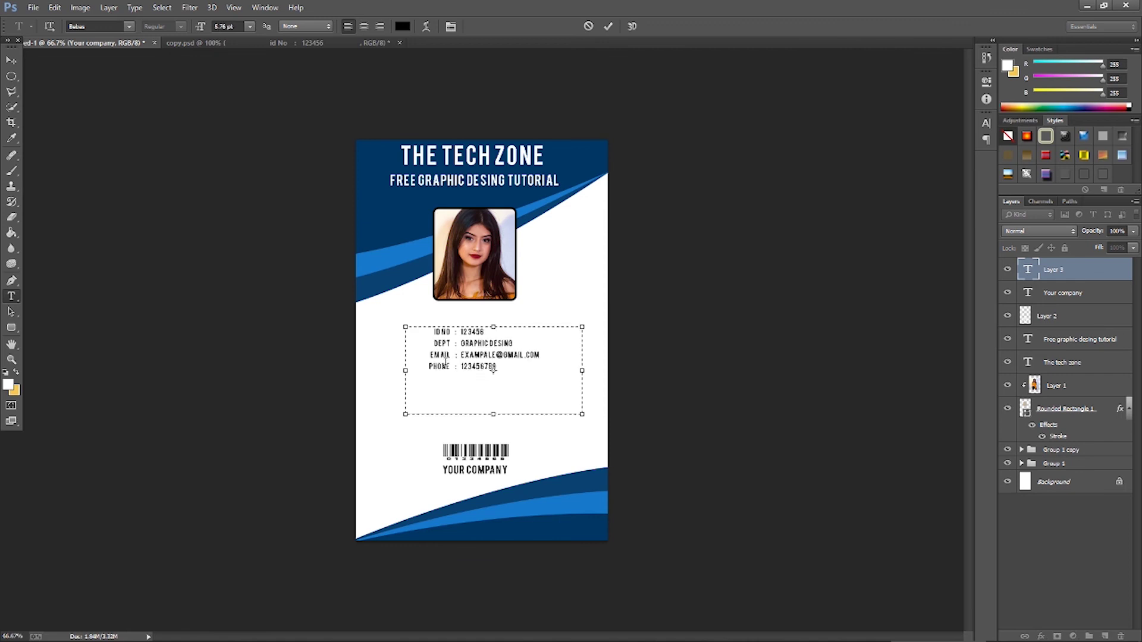
{"action": "key", "text": "ctrl+a"}
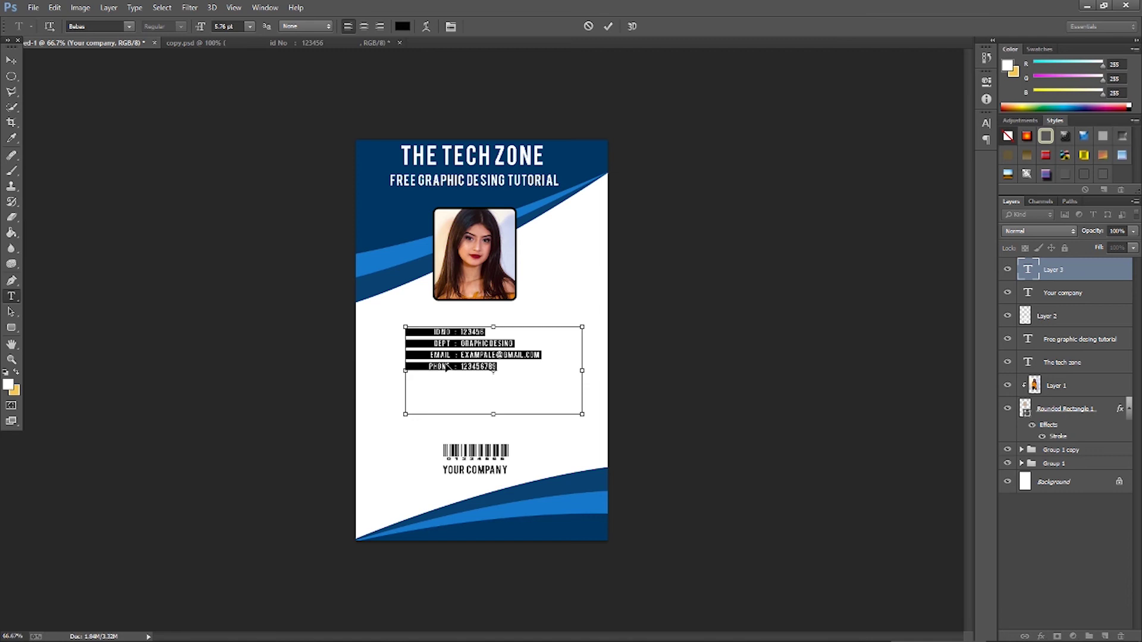
{"action": "left_click", "coordinate": [251, 28]}
{"action": "left_click", "coordinate": [229, 55]}
{"action": "left_click", "coordinate": [10, 63]}
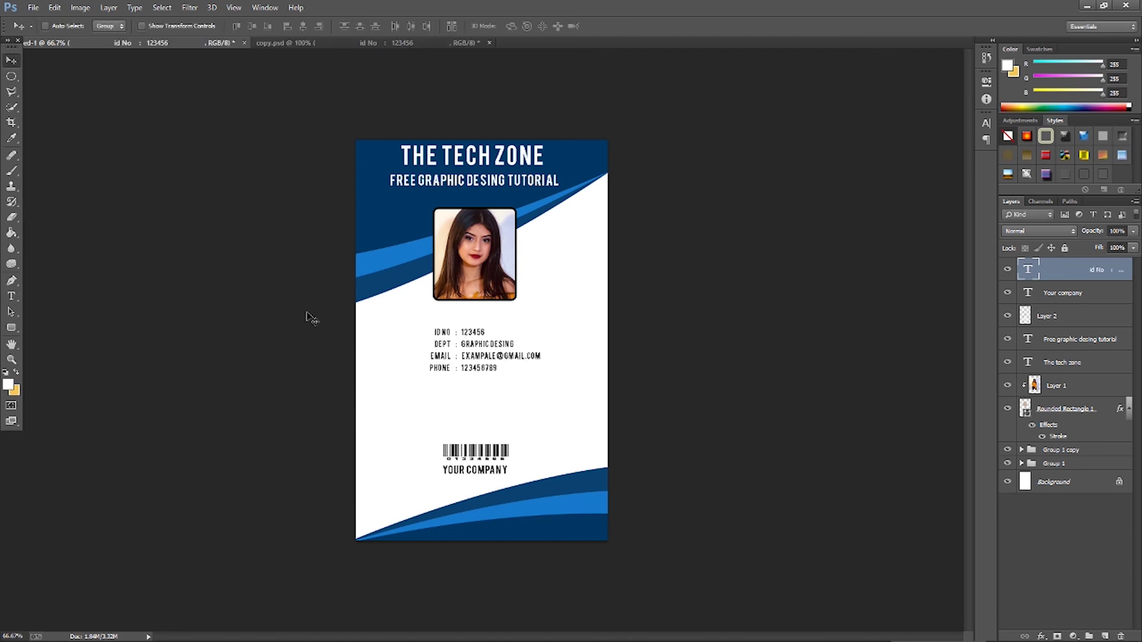
Enlarge the ID details block to 8 pt and place it above the barcode.
{"action": "left_click_drag", "start_coordinate": [486, 357], "coordinate": [453, 373]}
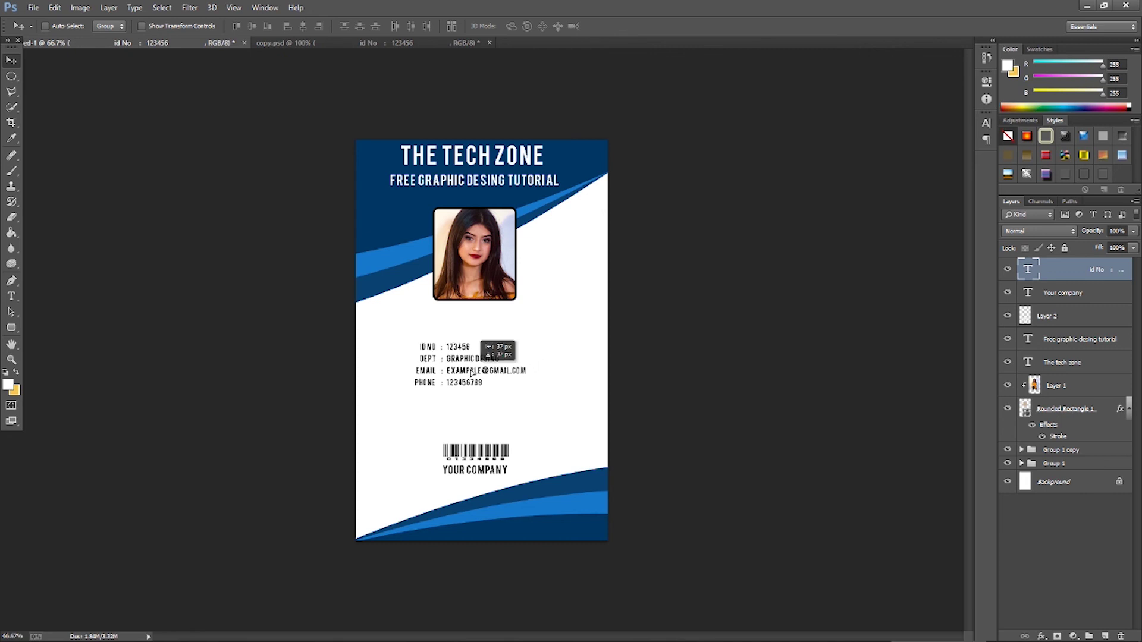
{"action": "left_click_drag", "start_coordinate": [454, 374], "coordinate": [450, 375]}
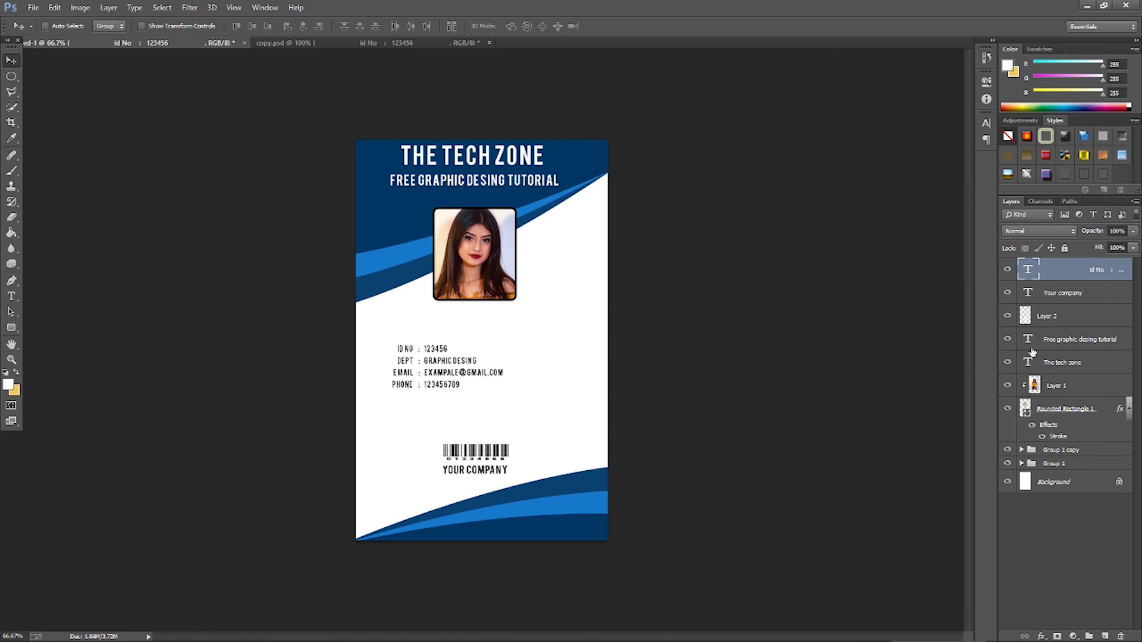
{"action": "double_click", "coordinate": [1027, 271]}
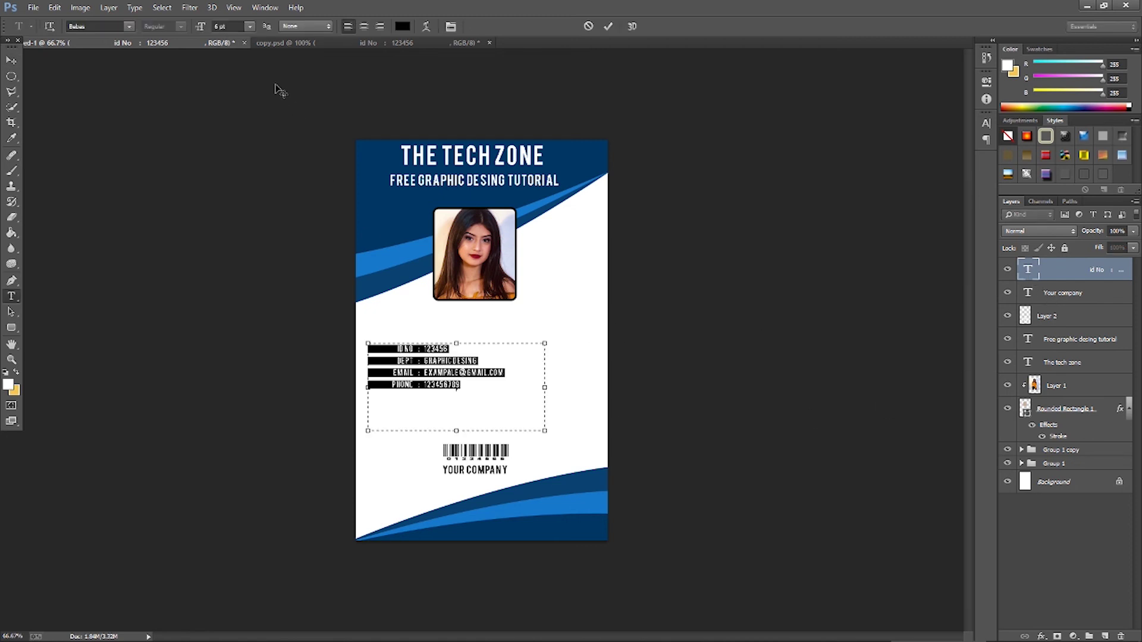
{"action": "left_click", "coordinate": [250, 26]}
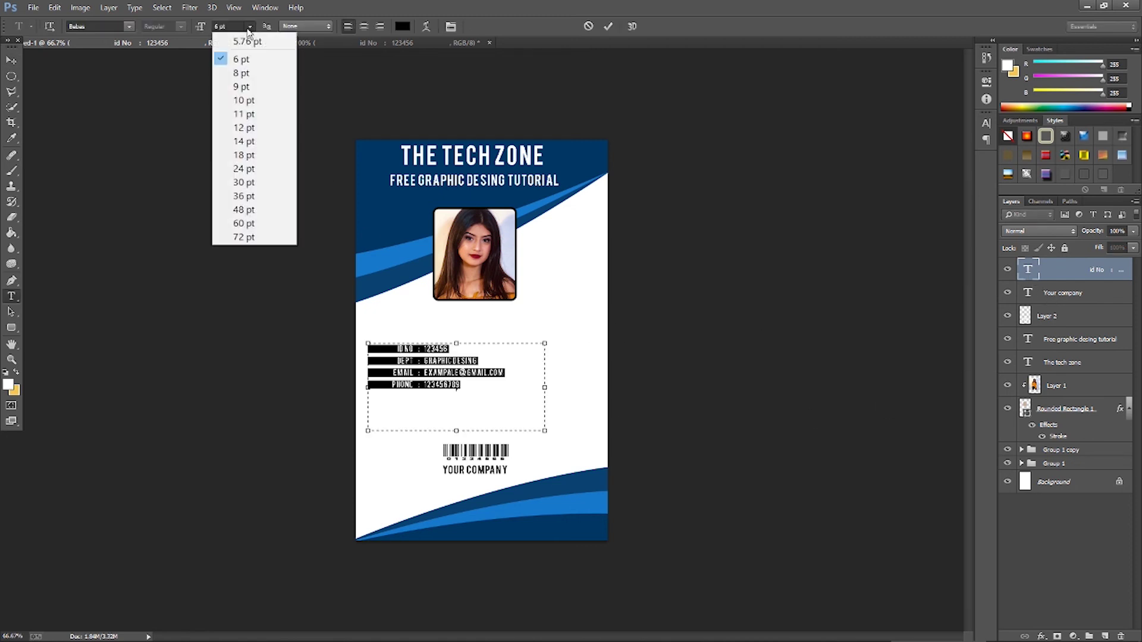
{"action": "left_click", "coordinate": [248, 73]}
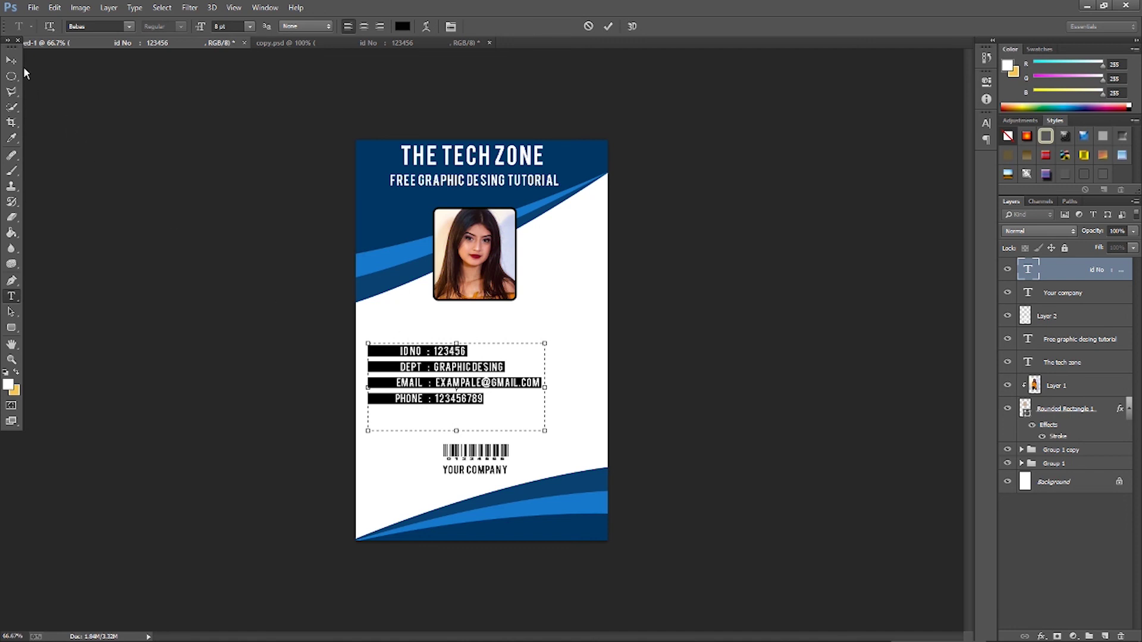
{"action": "left_click", "coordinate": [12, 61]}
{"action": "left_click_drag", "start_coordinate": [458, 389], "coordinate": [461, 399]}
Add the cardholder's name in 9 pt and centre it just below the photo.
{"action": "left_click", "coordinate": [11, 295]}
{"action": "left_click_drag", "start_coordinate": [407, 317], "coordinate": [524, 347]}
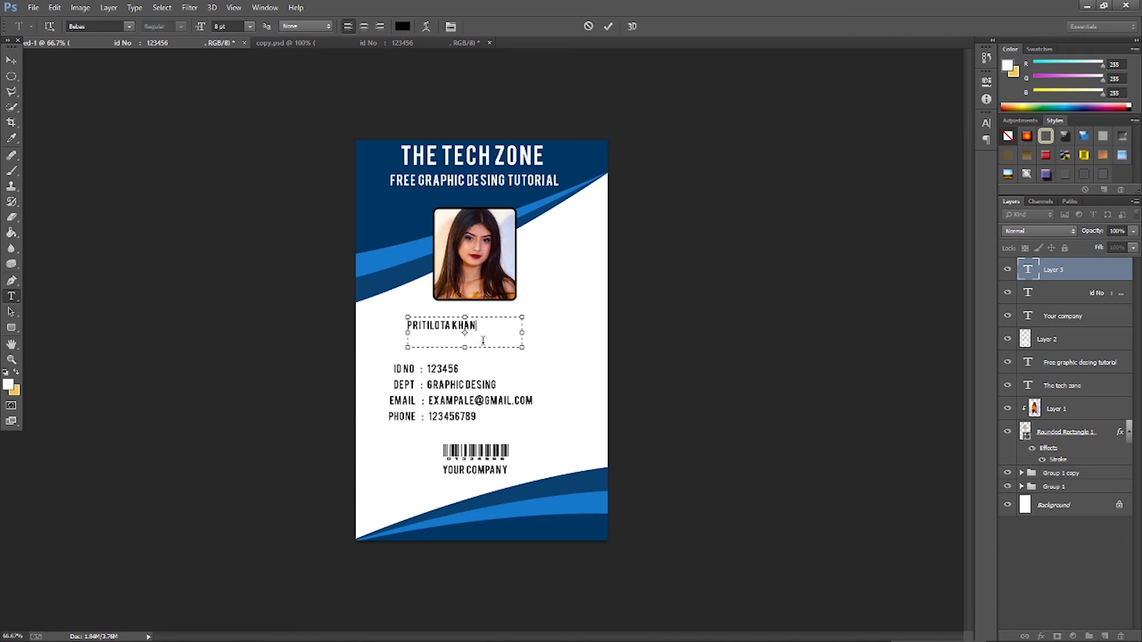
{"action": "key", "text": "ctrl+a"}
{"action": "left_click", "coordinate": [250, 26]}
{"action": "left_click", "coordinate": [250, 89]}
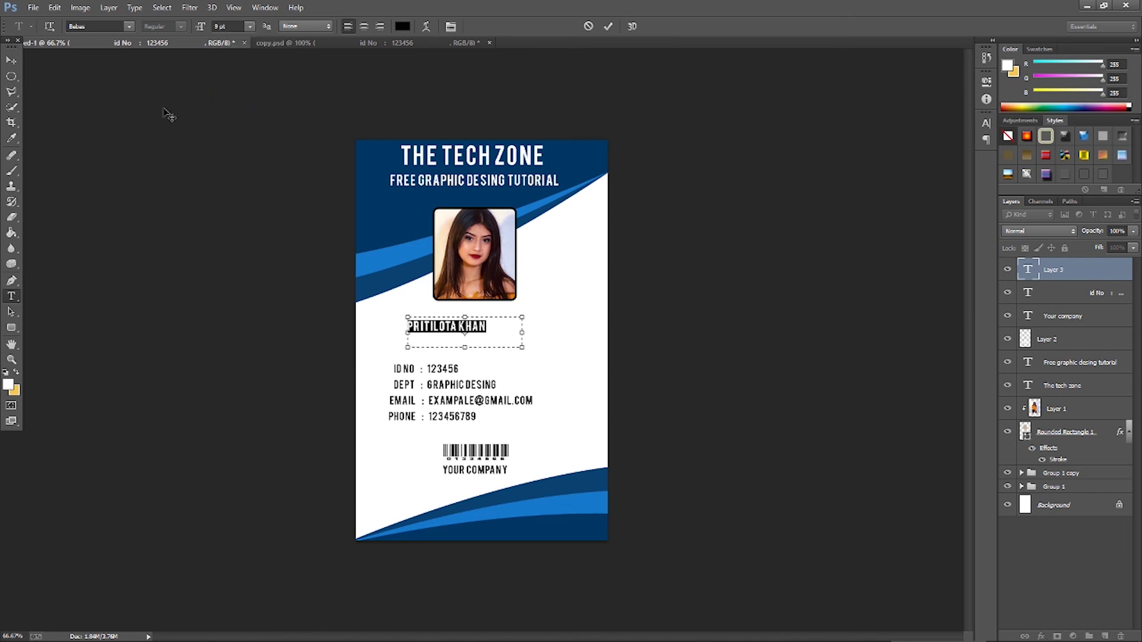
{"action": "left_click", "coordinate": [11, 60]}
{"action": "left_click_drag", "start_coordinate": [459, 331], "coordinate": [491, 319]}
{"action": "key", "text": "Left"}
{"action": "key", "text": "Left"}
{"action": "key", "text": "Left"}
{"action": "key", "text": "Left"}
{"action": "key", "text": "Left"}
{"action": "key", "text": "Left"}
{"action": "key", "text": "Left"}
{"action": "key", "text": "Left"}
{"action": "key", "text": "Left"}
{"action": "key", "text": "Left"}
{"action": "key", "text": "Down"}
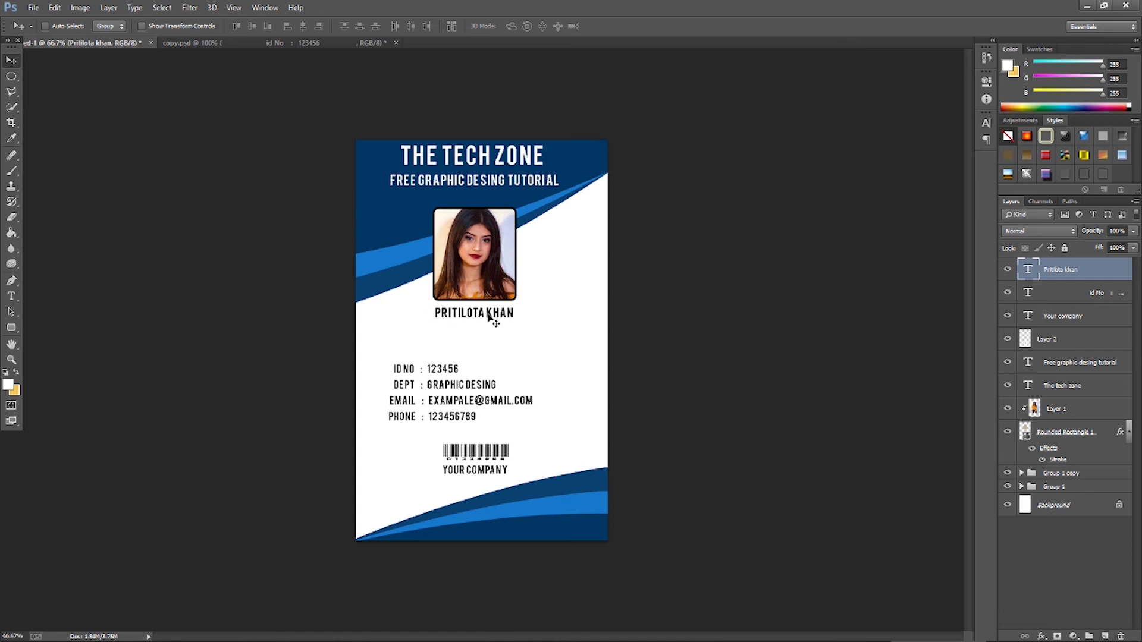
Draw a text box below the name for the job title.
{"action": "left_click", "coordinate": [11, 295]}
{"action": "left_click_drag", "start_coordinate": [401, 313], "coordinate": [530, 339]}
{"action": "left_click_drag", "start_coordinate": [399, 317], "coordinate": [545, 346]}
{"action": "type", "text": "GRAPHIC DESINGER"}
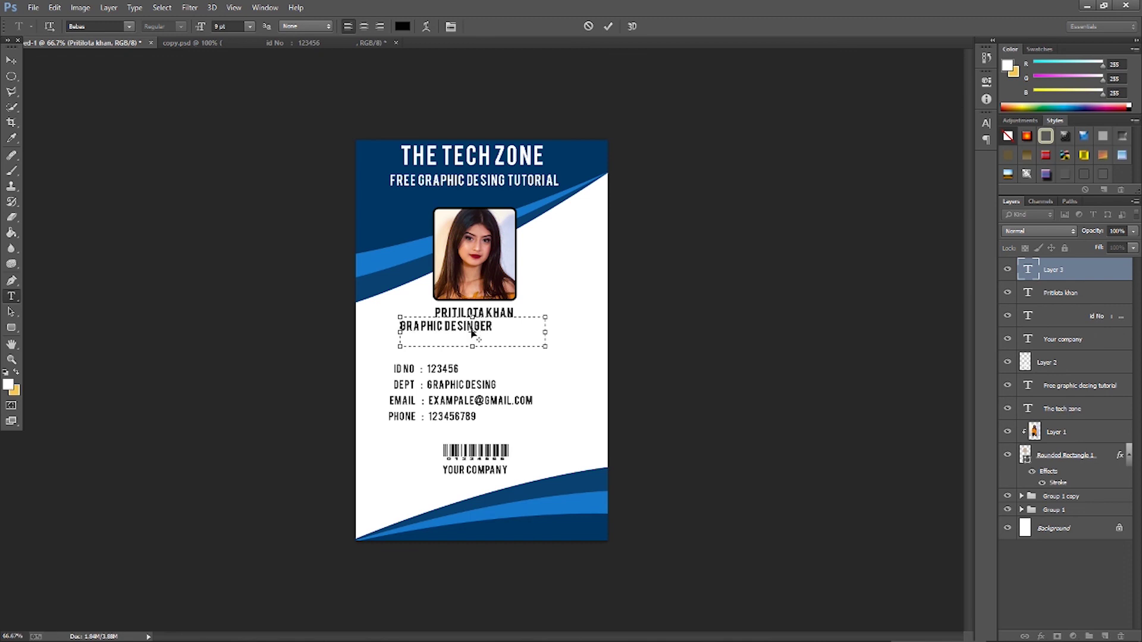
Shrink 'GRAPHIC DESINGER' below 8 pt and centre it under the name.
{"action": "key", "text": "ctrl+a"}
{"action": "left_click", "coordinate": [250, 27]}
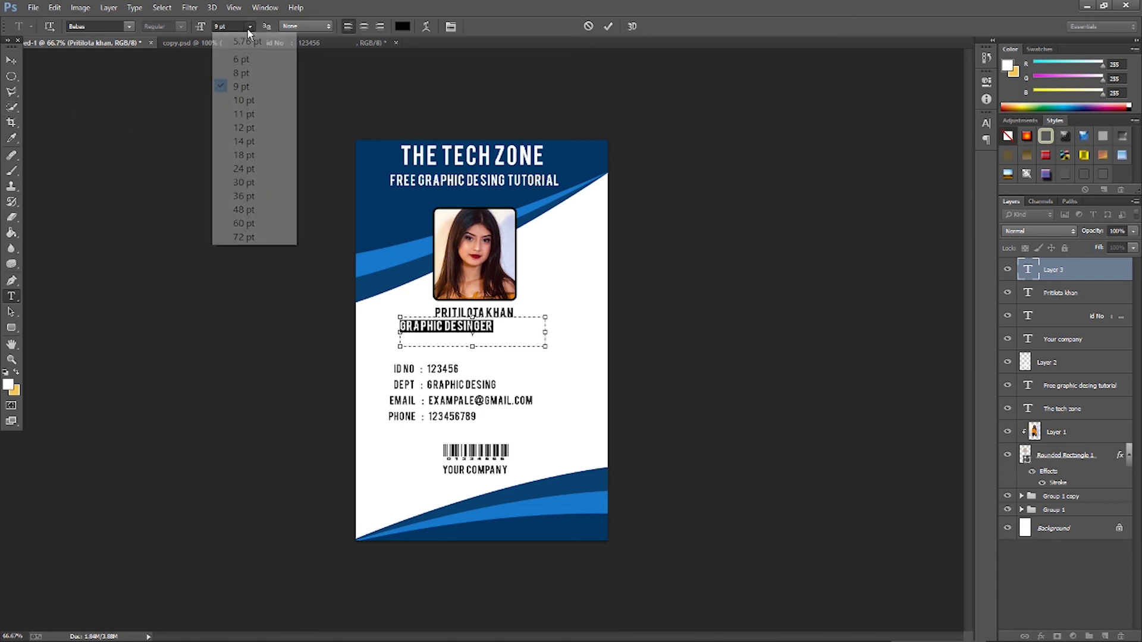
{"action": "left_click", "coordinate": [248, 73]}
{"action": "left_click", "coordinate": [250, 26]}
{"action": "left_click", "coordinate": [248, 58]}
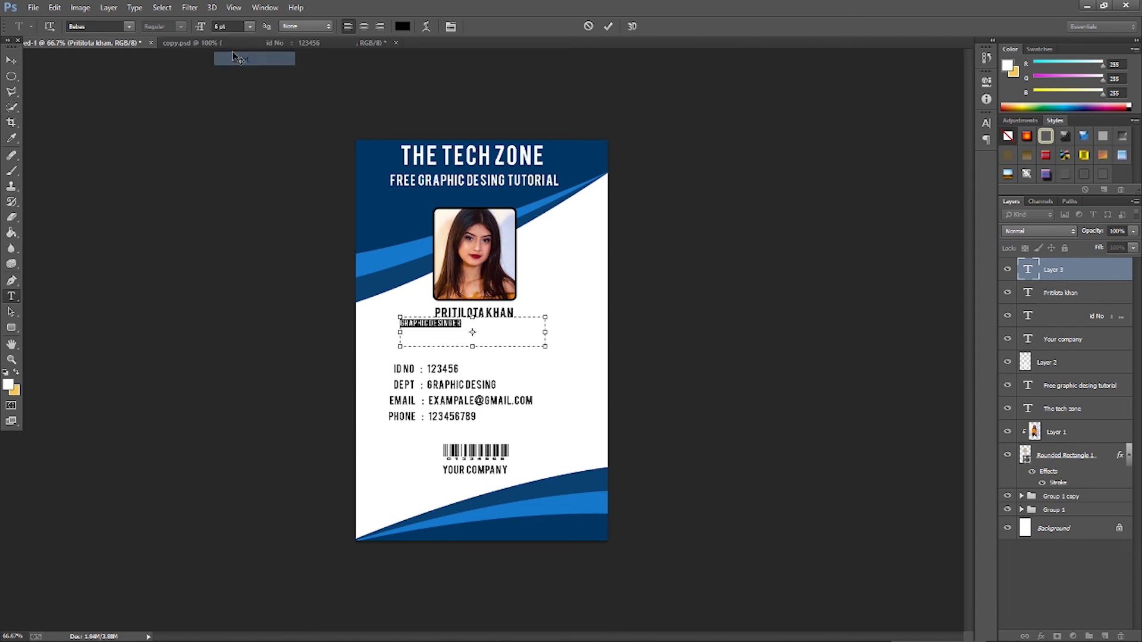
{"action": "left_click", "coordinate": [11, 60]}
{"action": "left_click_drag", "start_coordinate": [442, 344], "coordinate": [472, 327]}
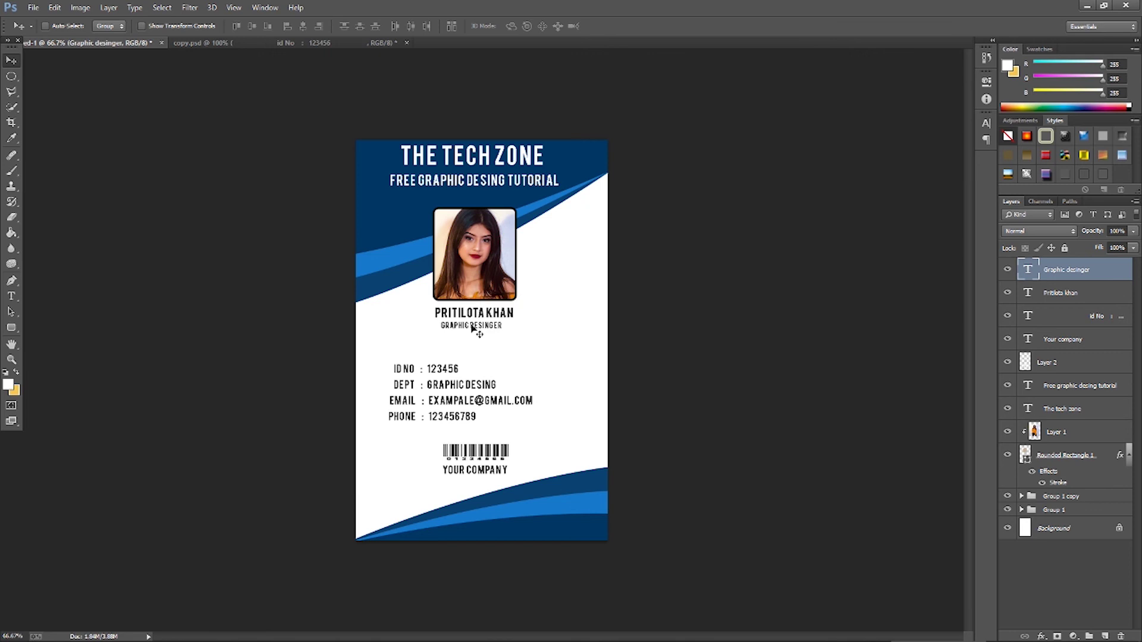
{"action": "key", "text": "Right"}
{"action": "key", "text": "Right"}
Nudge the ID details block down and finish centring the job title.
{"action": "key", "text": "Right"}
{"action": "key", "text": "Right"}
{"action": "key", "text": "Right"}
{"action": "double_click", "coordinate": [1027, 316]}
{"action": "left_click", "coordinate": [12, 60]}
{"action": "key", "text": "Down"}
{"action": "key", "text": "Down"}
{"action": "key", "text": "Down"}
{"action": "key", "text": "Down"}
{"action": "key", "text": "Down"}
{"action": "key", "text": "Down"}
{"action": "key", "text": "Down"}
{"action": "key", "text": "Down"}
{"action": "key", "text": "Down"}
{"action": "key", "text": "Right"}
{"action": "key", "text": "Right"}
{"action": "key", "text": "Down"}
{"action": "key", "text": "Down"}
{"action": "key", "text": "Down"}
{"action": "key", "text": "Right"}
{"action": "key", "text": "Right"}
{"action": "key", "text": "Right"}
{"action": "key", "text": "Right"}
{"action": "key", "text": "Right"}
{"action": "key", "text": "Right"}
{"action": "key", "text": "Right"}
{"action": "key", "text": "Right"}
{"action": "key", "text": "Right"}
{"action": "key", "text": "Right"}
{"action": "key", "text": "Right"}
{"action": "key", "text": "Right"}
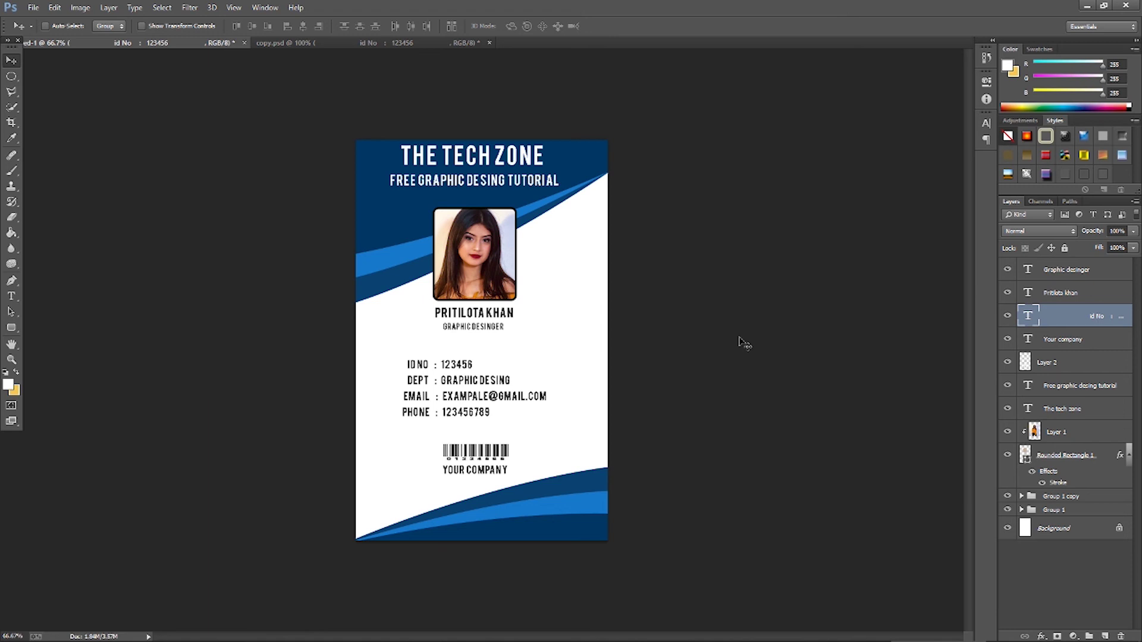
Minimize Photoshop to the taskbar and bring up the desktop's context menu.
{"action": "left_click", "coordinate": [1087, 5]}
{"action": "right_click", "coordinate": [733, 192]}
{"action": "left_click", "coordinate": [778, 234]}
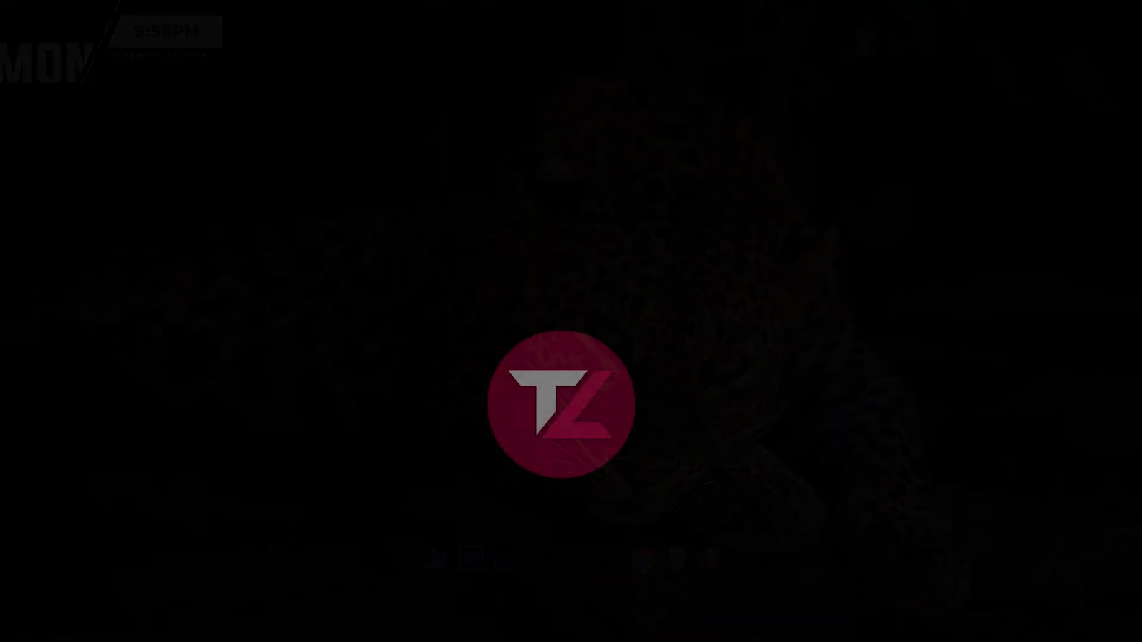